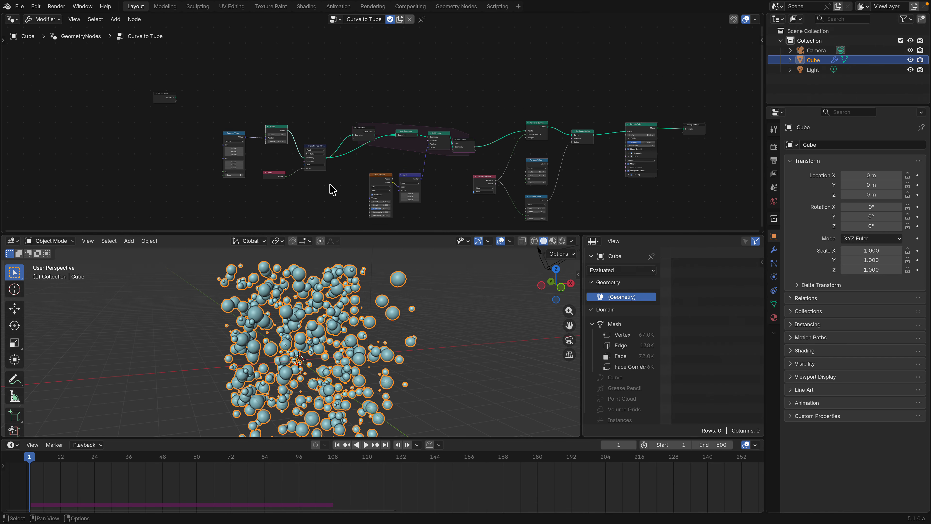
# - Reposition the Random Value and Points nodes at the start of the Curve to Tube node tree
pyautogui.scroll(3, 256, 140)
pyautogui.moveTo(257, 140); pyautogui.dragTo(299, 176, button='middle')
pyautogui.scroll(2, 299, 176)
pyautogui.moveTo(261, 166); pyautogui.dragTo(246, 142)
pyautogui.scroll(3, 280, 151)
pyautogui.moveTo(313, 165); pyautogui.dragTo(307, 146)
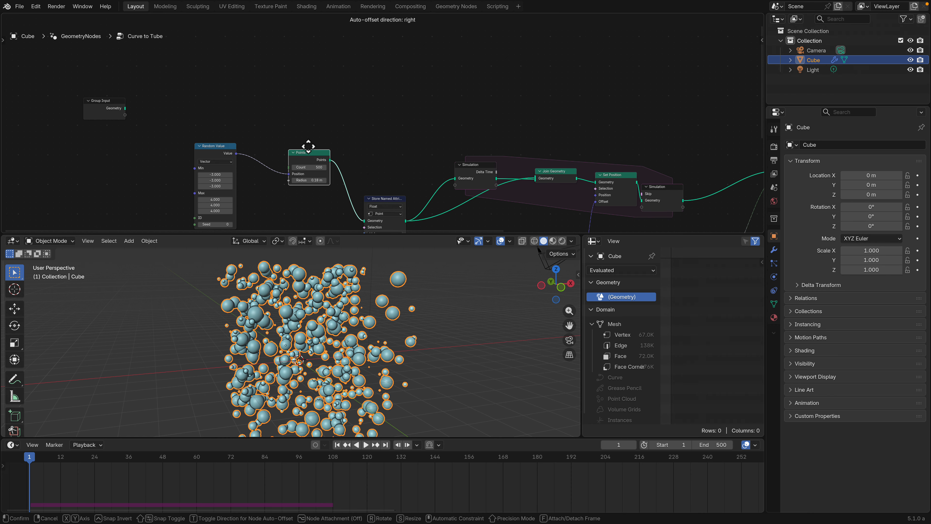
pyautogui.scroll(3, 311, 121)
pyautogui.moveTo(333, 95); pyautogui.dragTo(357, 90, button='middle')
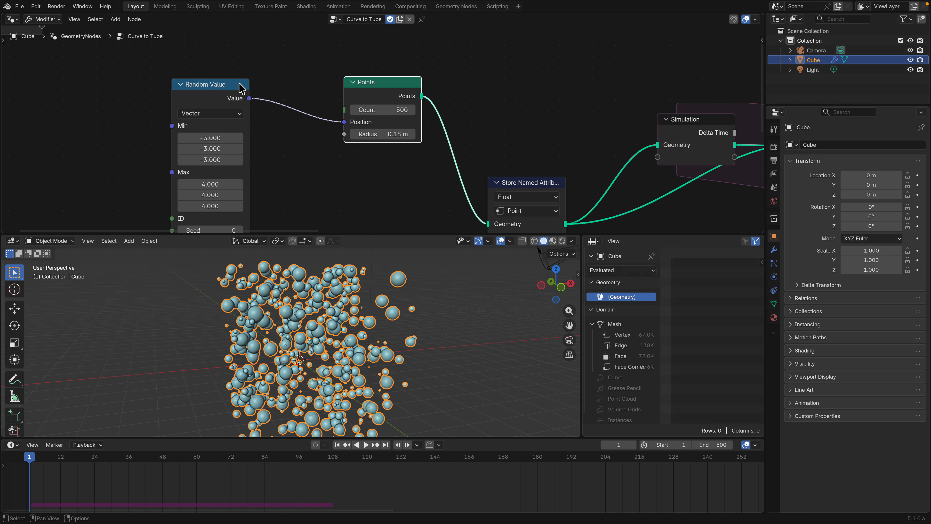
pyautogui.moveTo(240, 83); pyautogui.dragTo(242, 80)
pyautogui.moveTo(364, 85); pyautogui.dragTo(348, 73)
pyautogui.moveTo(354, 75); pyautogui.dragTo(389, 77, button='middle')
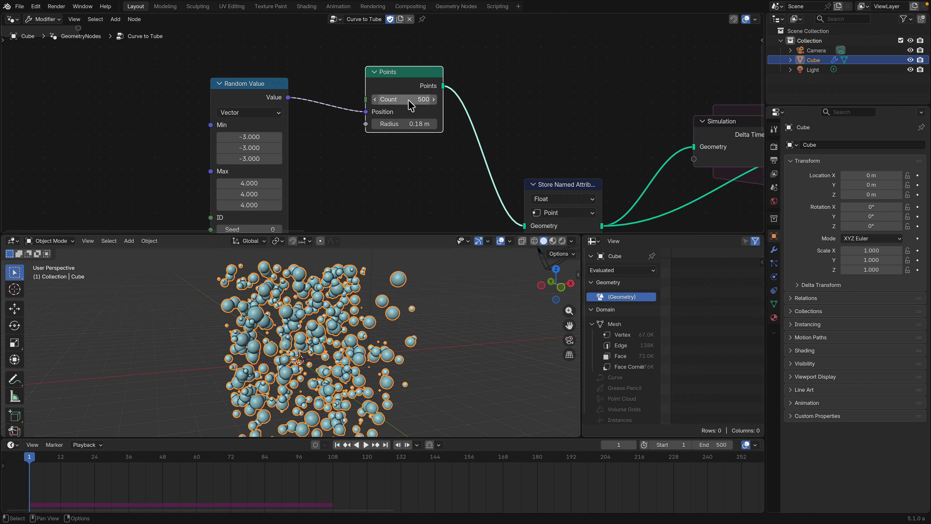
pyautogui.moveTo(395, 72); pyautogui.dragTo(389, 66)
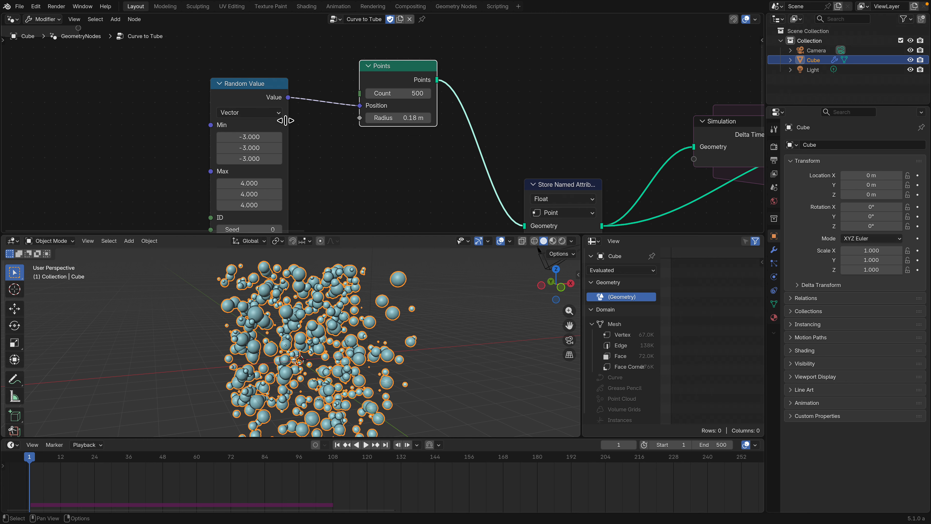
# - Set all three Min components of the Random Value node feeding Points to -4
pyautogui.scroll(-1, 284, 125)
pyautogui.moveTo(252, 137); pyautogui.dragTo(252, 159)
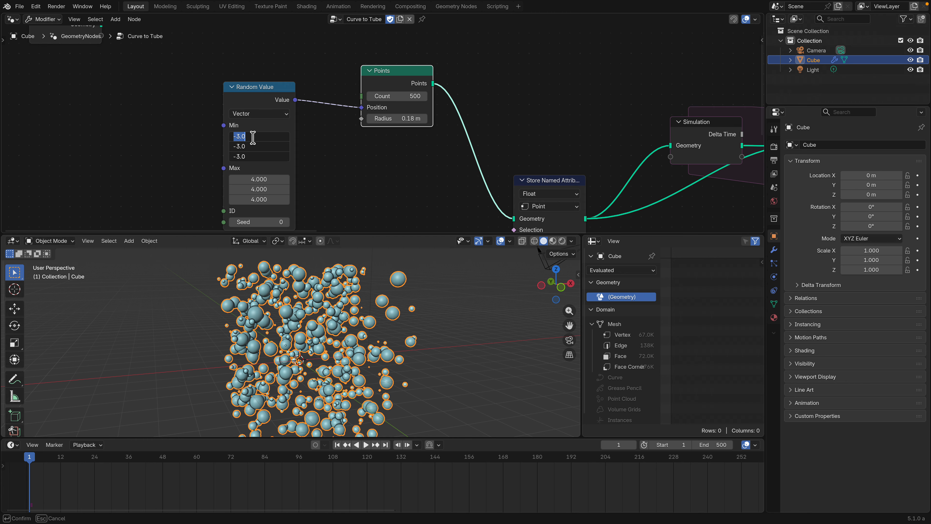
pyautogui.write('-4')
pyautogui.press('Return')
pyautogui.scroll(-1, 370, 141)
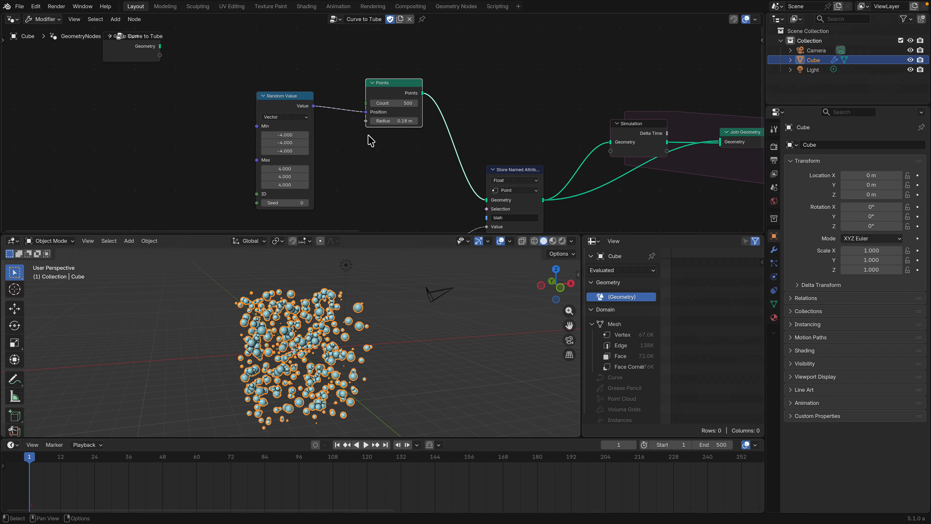
# - Enlarge the node editor area and move the Index node slightly farther from the Store Named Attribute node
pyautogui.moveTo(375, 143)
pyautogui.mouseDown(button='middle')
pyautogui.moveTo(344, 139)
pyautogui.moveTo(353, 122)
pyautogui.mouseUp(button='middle')
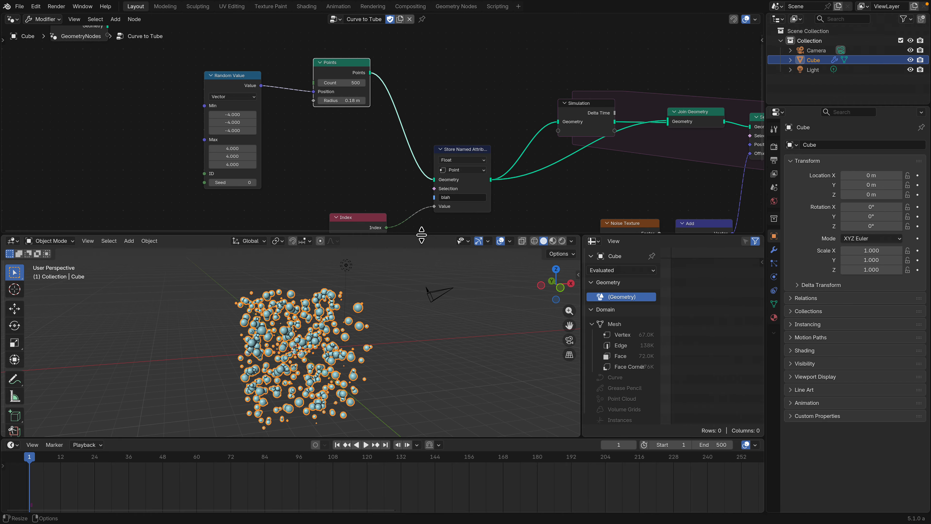
pyautogui.moveTo(421, 234); pyautogui.dragTo(422, 307)
pyautogui.moveTo(393, 243); pyautogui.dragTo(349, 227, button='middle')
pyautogui.scroll(1, 349, 227)
pyautogui.moveTo(331, 241); pyautogui.dragTo(297, 239)
pyautogui.click(421, 176)
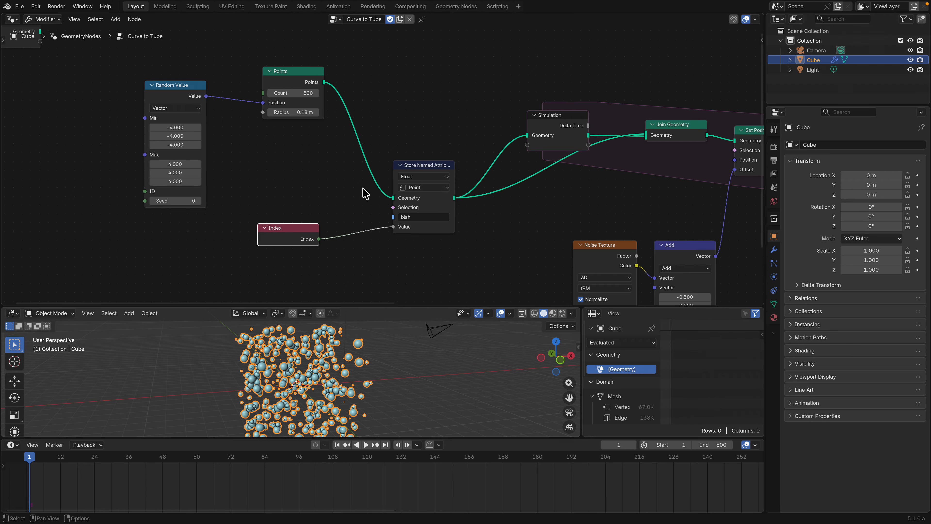
# - Reposition the Store Named Attribute node between the Points node and the simulation zone
pyautogui.moveTo(432, 165); pyautogui.dragTo(405, 141)
pyautogui.scroll(2, 417, 190)
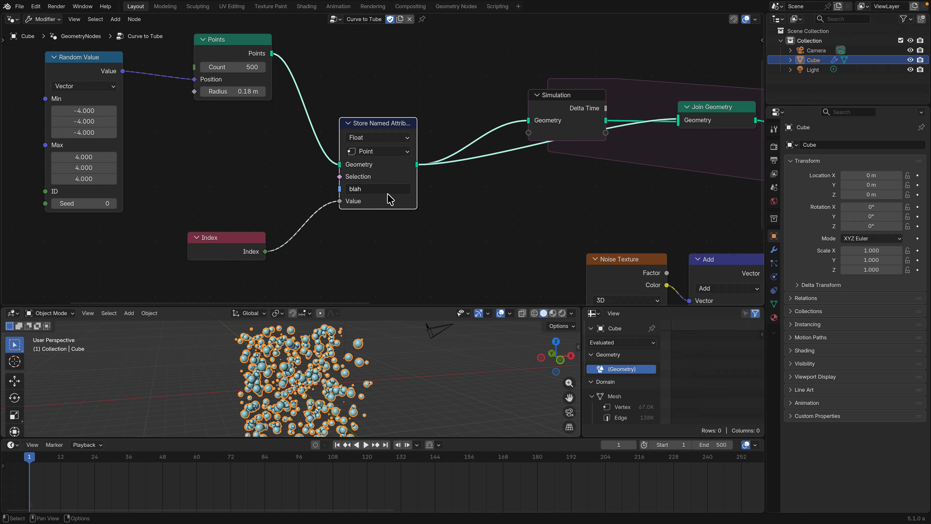
pyautogui.scroll(-2, 396, 181)
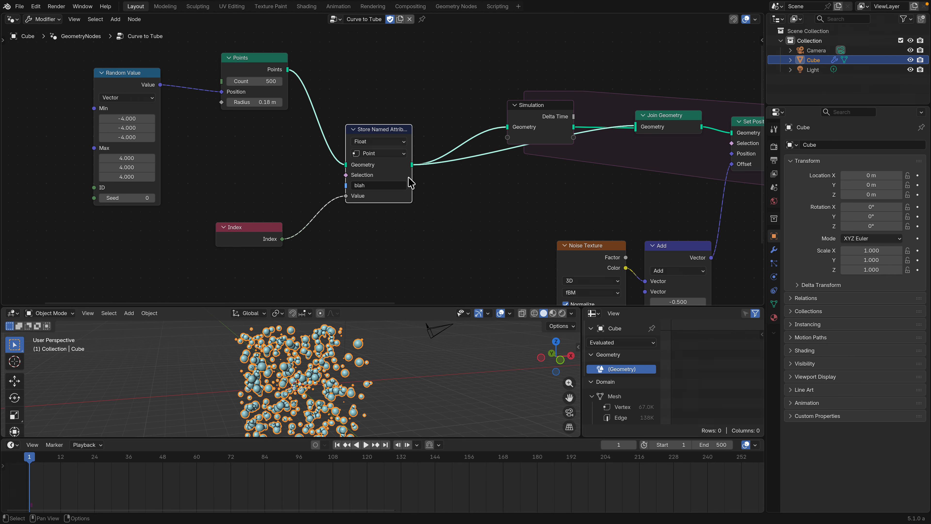
pyautogui.moveTo(361, 162)
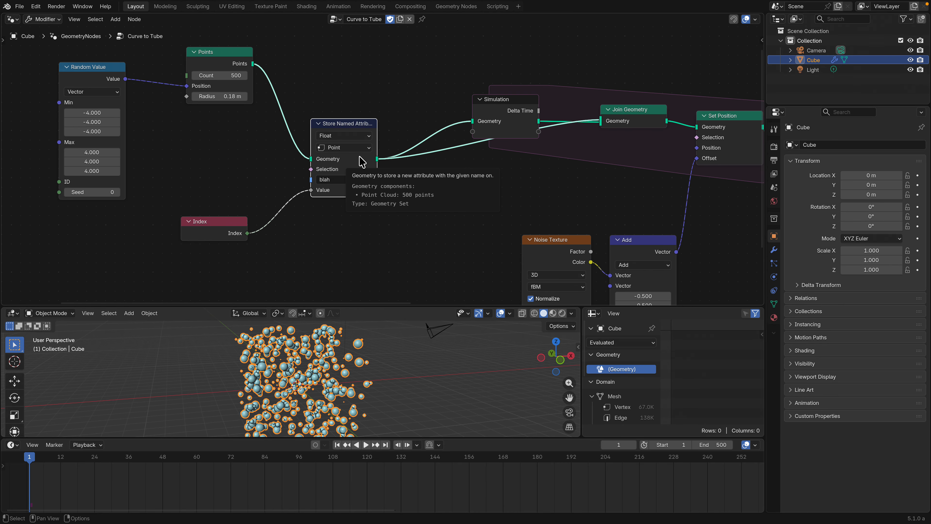
pyautogui.click(379, 135)
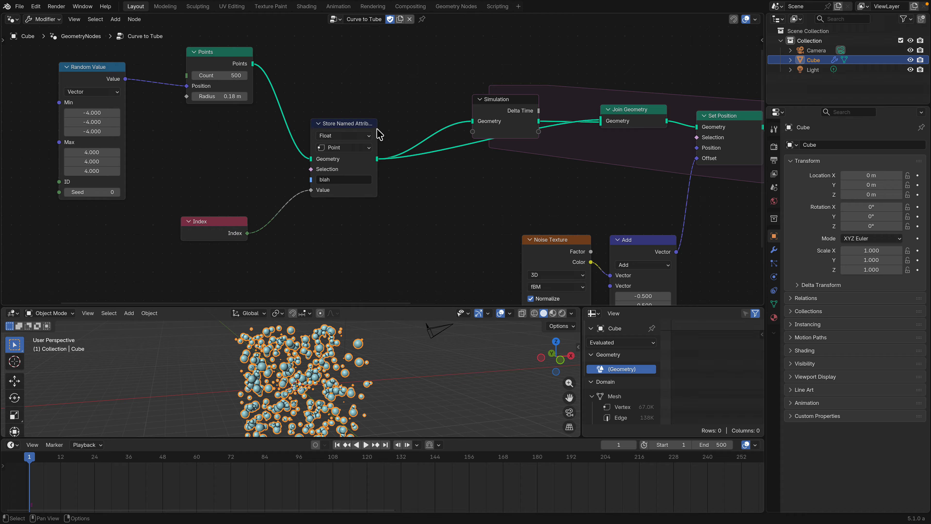
pyautogui.moveTo(338, 126); pyautogui.dragTo(341, 118)
# - Review the tree up to Curve to Tube and move the Named Attribute node slightly lower beside the Random Value nodes
pyautogui.moveTo(404, 165); pyautogui.dragTo(231, 148, button='middle')
pyautogui.moveTo(457, 166); pyautogui.dragTo(273, 147, button='middle')
pyautogui.moveTo(462, 176); pyautogui.dragTo(297, 166, button='middle')
pyautogui.moveTo(458, 157); pyautogui.dragTo(297, 162, button='middle')
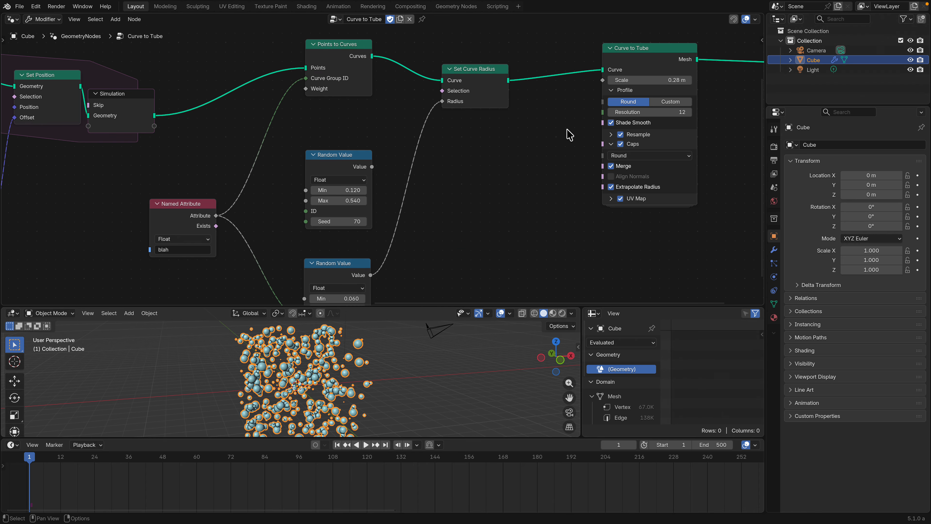
pyautogui.moveTo(598, 108); pyautogui.dragTo(495, 129, button='middle')
pyautogui.moveTo(414, 235); pyautogui.dragTo(450, 152, button='middle')
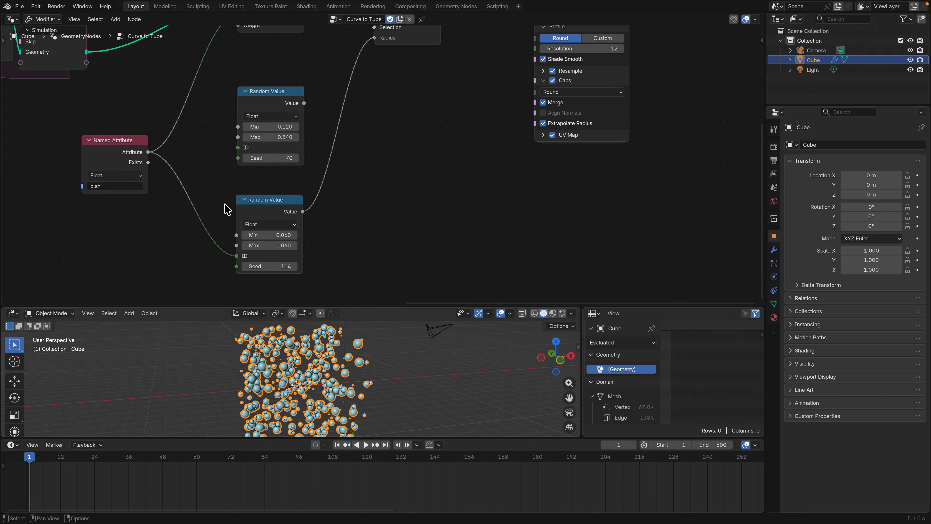
pyautogui.moveTo(115, 147); pyautogui.dragTo(128, 177)
# - Return to the Store Named Attribute node before the simulation zone and move it slightly higher
pyautogui.scroll(-3, 148, 140)
pyautogui.moveTo(148, 140); pyautogui.dragTo(407, 197, button='middle')
pyautogui.moveTo(294, 178); pyautogui.dragTo(445, 192, button='middle')
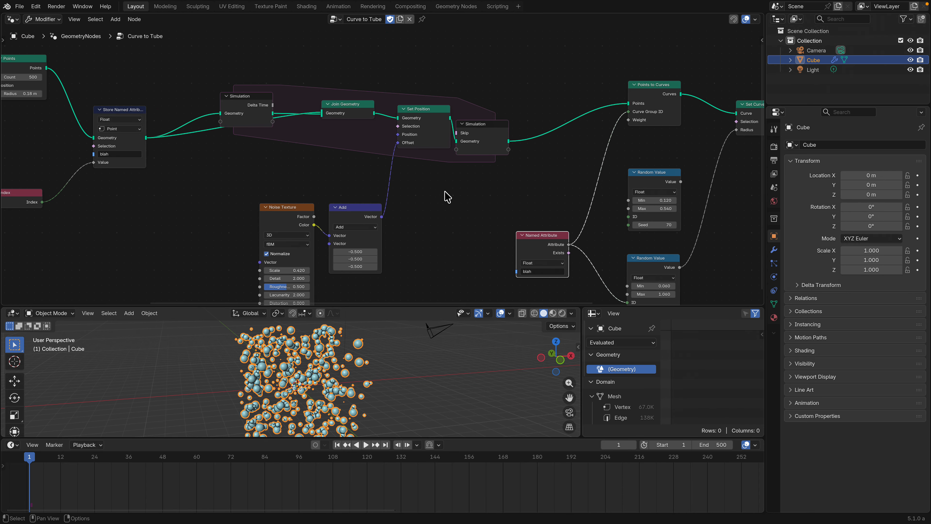
pyautogui.moveTo(316, 154); pyautogui.dragTo(375, 173, button='middle')
pyautogui.scroll(2, 376, 175)
pyautogui.moveTo(161, 126); pyautogui.dragTo(159, 112)
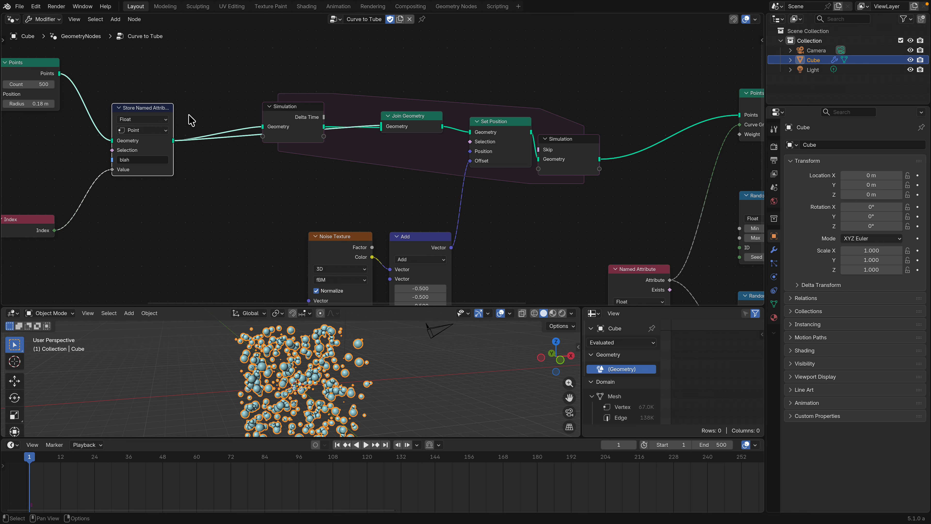
pyautogui.scroll(-1, 210, 117)
# - Spread out the Simulation input, Set Position, Noise Texture and Add nodes in and below the simulation zone
pyautogui.moveTo(293, 118); pyautogui.dragTo(258, 79)
pyautogui.moveTo(494, 129); pyautogui.dragTo(462, 118)
pyautogui.moveTo(348, 229); pyautogui.dragTo(335, 203)
pyautogui.moveTo(341, 190); pyautogui.dragTo(311, 139, button='middle')
pyautogui.moveTo(389, 176); pyautogui.dragTo(385, 162)
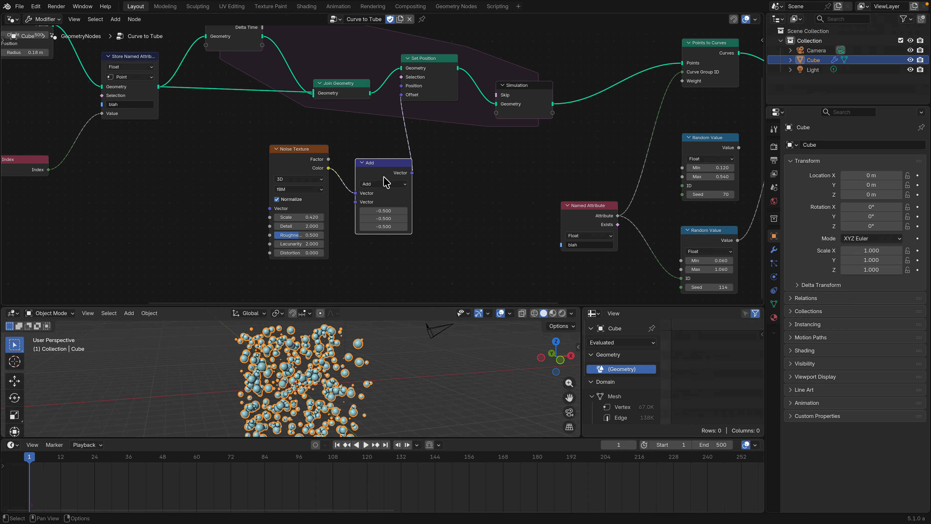
pyautogui.moveTo(305, 157); pyautogui.dragTo(285, 156)
# - Play the simulation to grow the tubes and reposition the Points to Curves node
pyautogui.press('space')
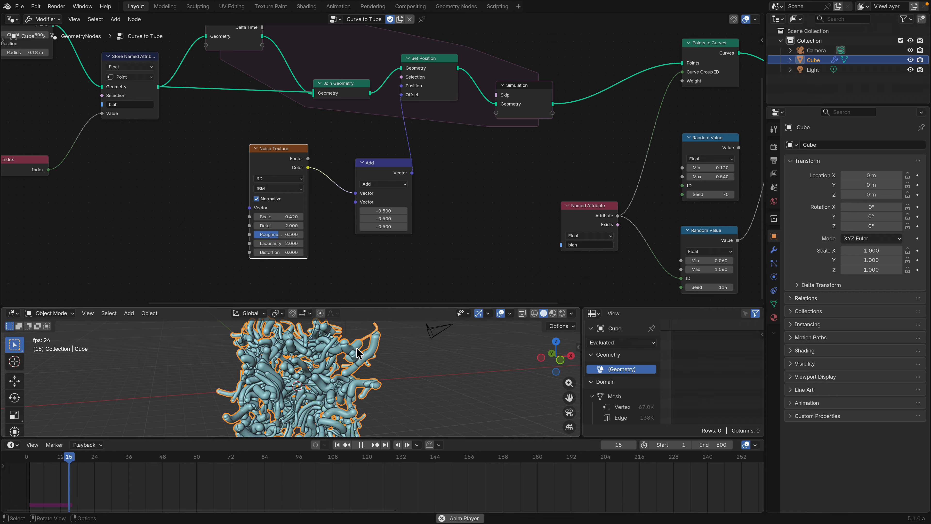
pyautogui.moveTo(327, 84); pyautogui.dragTo(291, 114, button='middle')
pyautogui.moveTo(545, 139)
pyautogui.mouseDown(button='middle')
pyautogui.moveTo(374, 145)
pyautogui.moveTo(339, 162)
pyautogui.moveTo(318, 146)
pyautogui.moveTo(330, 149)
pyautogui.moveTo(288, 150)
pyautogui.mouseUp(button='middle')
pyautogui.moveTo(338, 132); pyautogui.dragTo(354, 121)
pyautogui.moveTo(260, 260); pyautogui.dragTo(266, 201, button='middle')
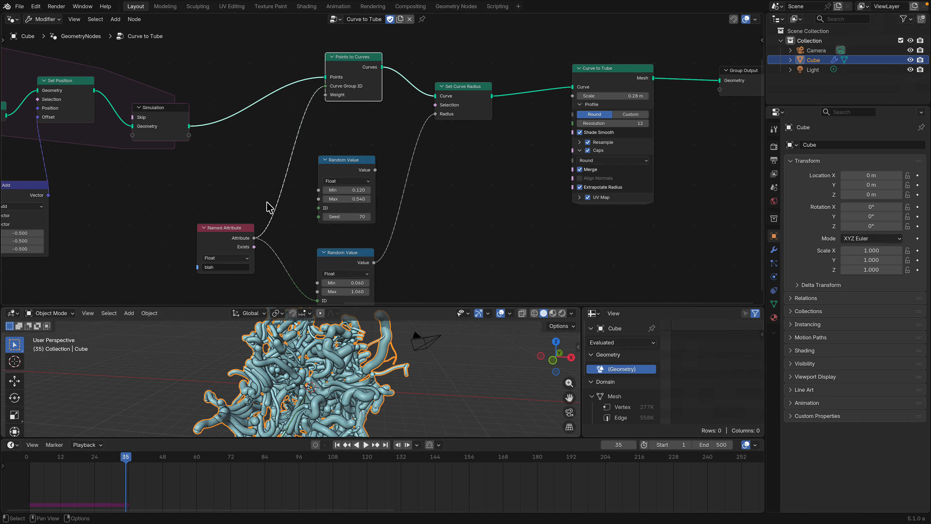
# - Move the blah Named Attribute node closer to the Points to Curves node it feeds
pyautogui.moveTo(248, 229); pyautogui.dragTo(253, 187)
pyautogui.moveTo(296, 142); pyautogui.dragTo(289, 160, button='middle')
pyautogui.scroll(1, 292, 165)
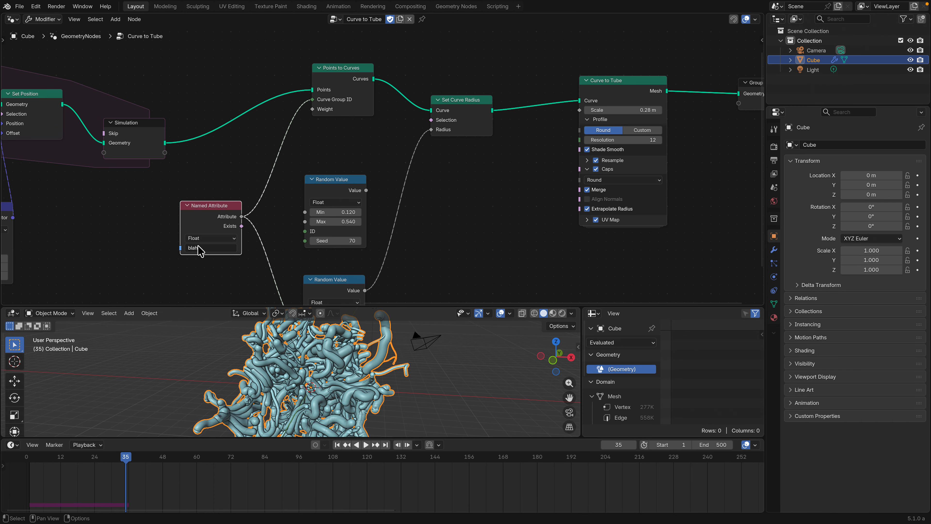
pyautogui.scroll(1, 191, 255)
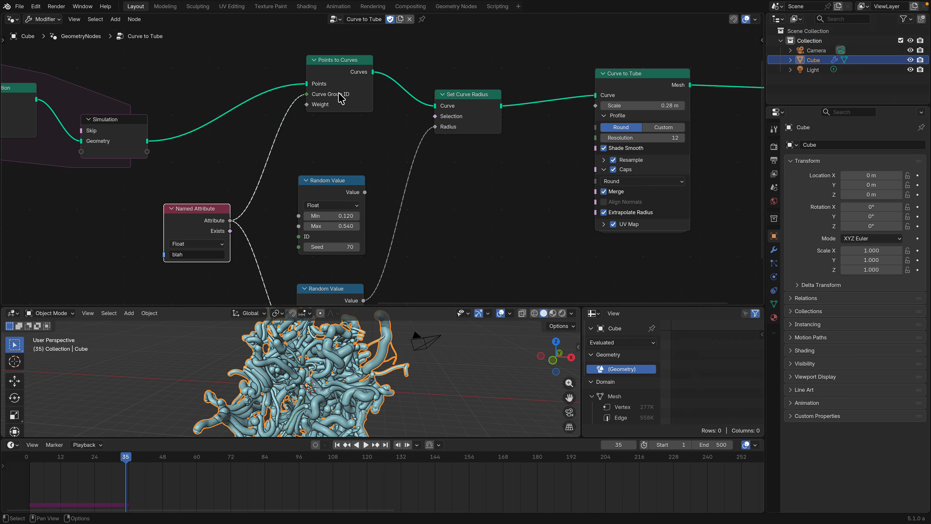
pyautogui.scroll(-1, 349, 96)
# - Nudge the Set Curve Radius node and examine its connection from Points to Curves
pyautogui.click(456, 105)
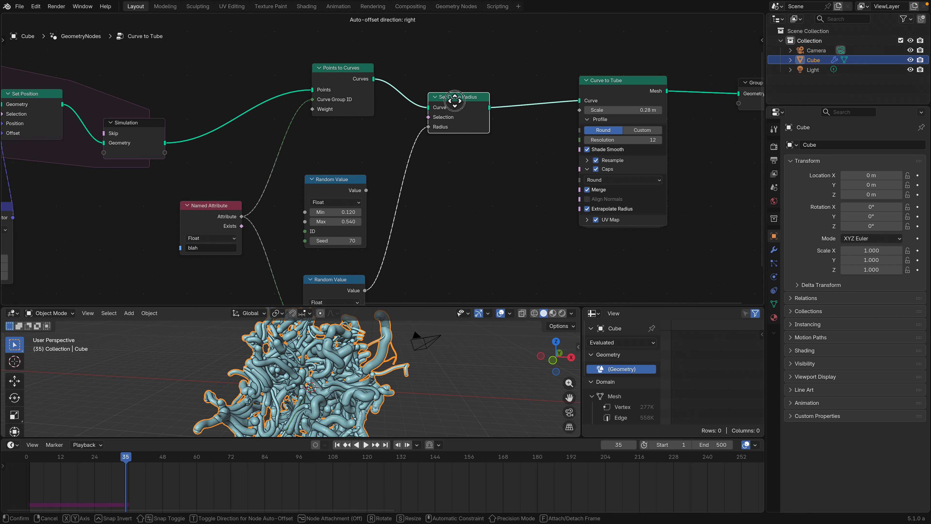
pyautogui.scroll(2, 366, 113)
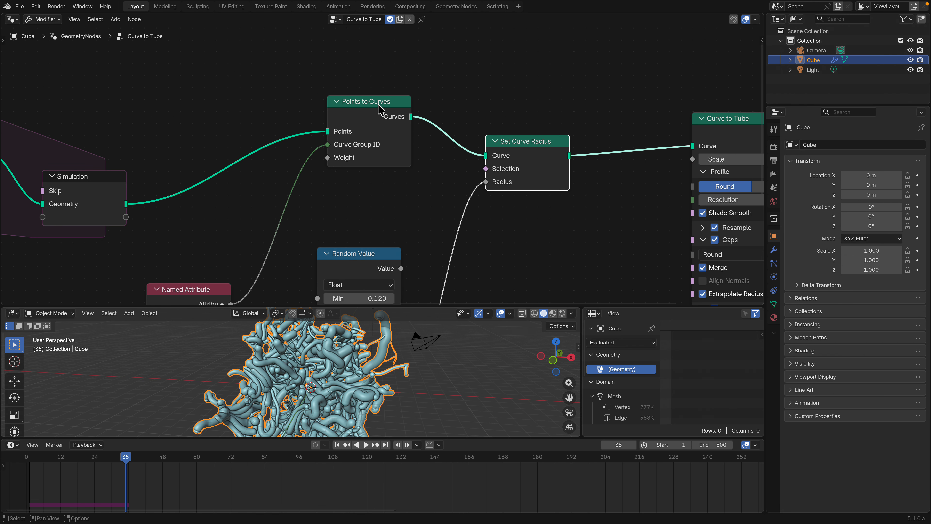
pyautogui.scroll(-1, 381, 120)
pyautogui.scroll(-3, 378, 114)
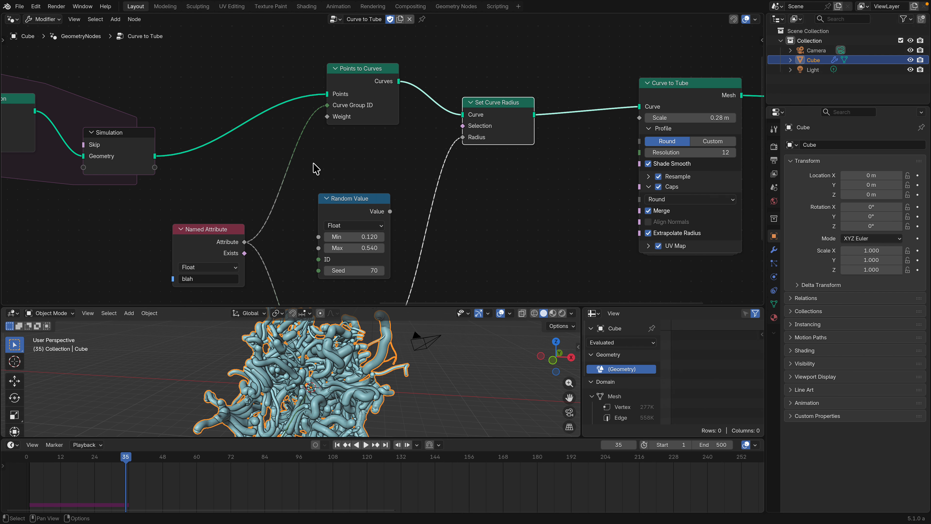
pyautogui.scroll(-2, 335, 163)
pyautogui.scroll(-2, 343, 168)
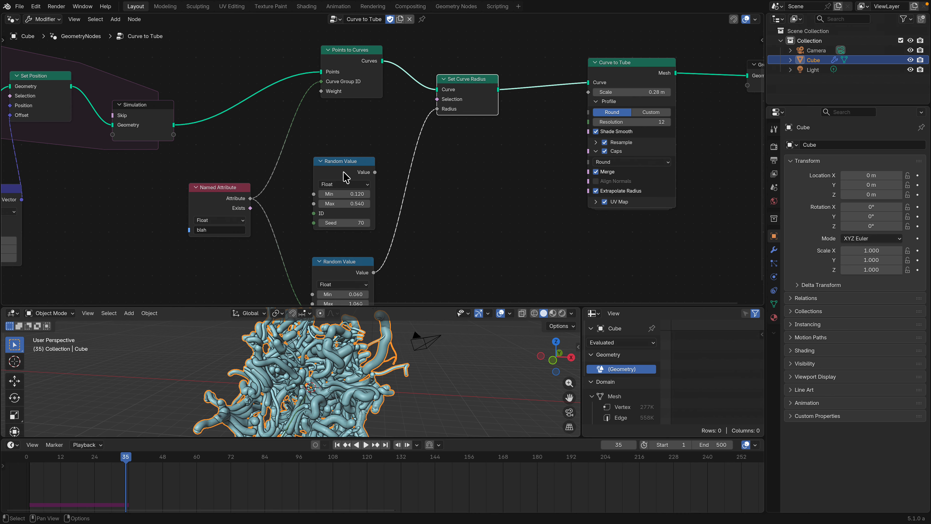
# - Reposition the two Random Value nodes below Points to Curves, including the one driving the curve radius
pyautogui.moveTo(345, 169); pyautogui.dragTo(348, 150)
pyautogui.scroll(-3, 341, 176)
pyautogui.moveTo(316, 220); pyautogui.dragTo(323, 197)
pyautogui.scroll(1, 332, 195)
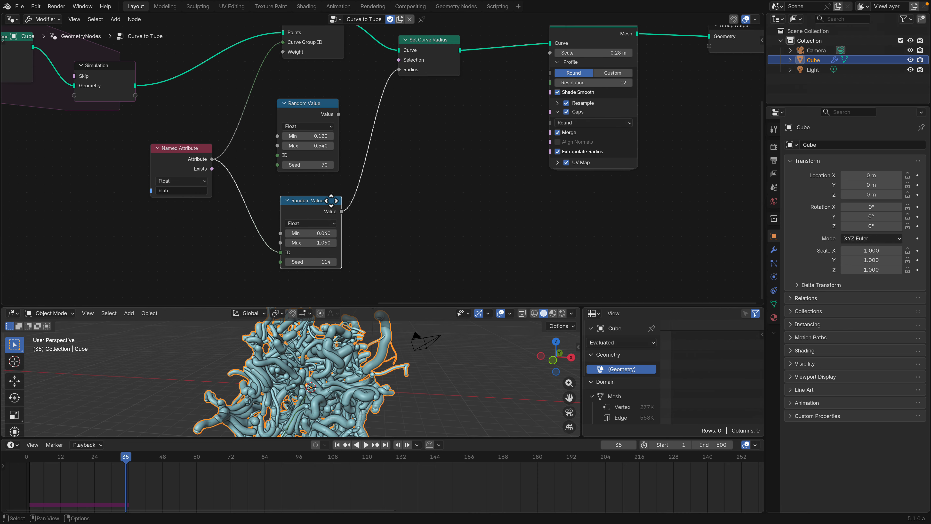
pyautogui.scroll(3, 374, 194)
pyautogui.scroll(-1, 374, 194)
pyautogui.moveTo(302, 230)
pyautogui.mouseDown()
pyautogui.moveTo(312, 219)
pyautogui.moveTo(300, 224)
pyautogui.mouseUp()
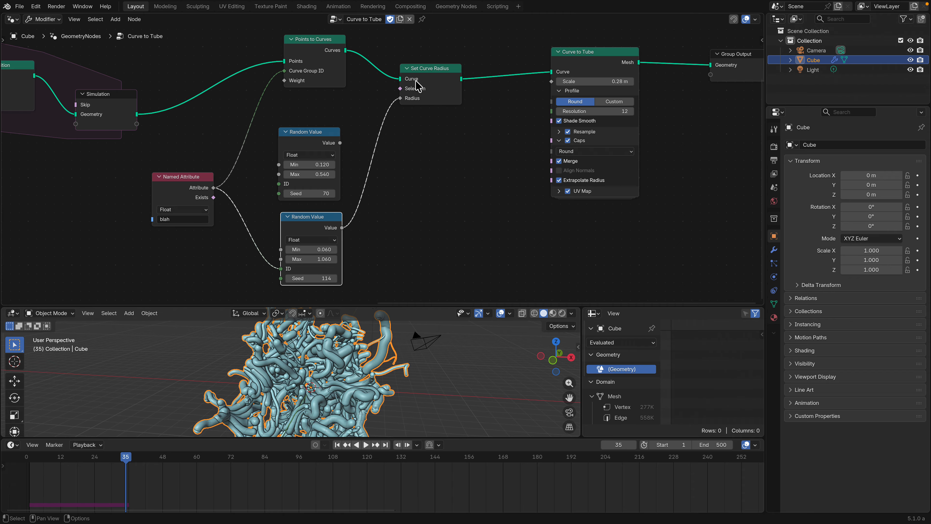
# - Enlarge the 3D viewport and continue playing the simulation to view the varying tube thicknesses
pyautogui.hscroll(5, 310, 410)
pyautogui.moveTo(344, 307); pyautogui.dragTo(343, 225)
pyautogui.hscroll(-4, 333, 383)
pyautogui.press('space')
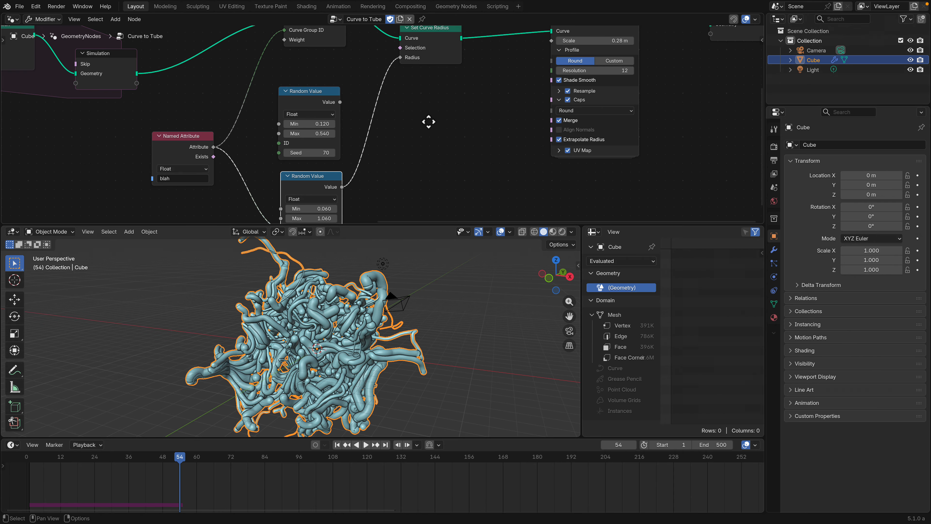
# - Reposition the Curve to Tube node and enlarge the node editor to show all of its settings
pyautogui.moveTo(429, 122); pyautogui.dragTo(363, 179, button='middle')
pyautogui.moveTo(246, 151); pyautogui.dragTo(246, 143)
pyautogui.moveTo(438, 139); pyautogui.dragTo(322, 137, button='middle')
pyautogui.moveTo(383, 60); pyautogui.dragTo(378, 57)
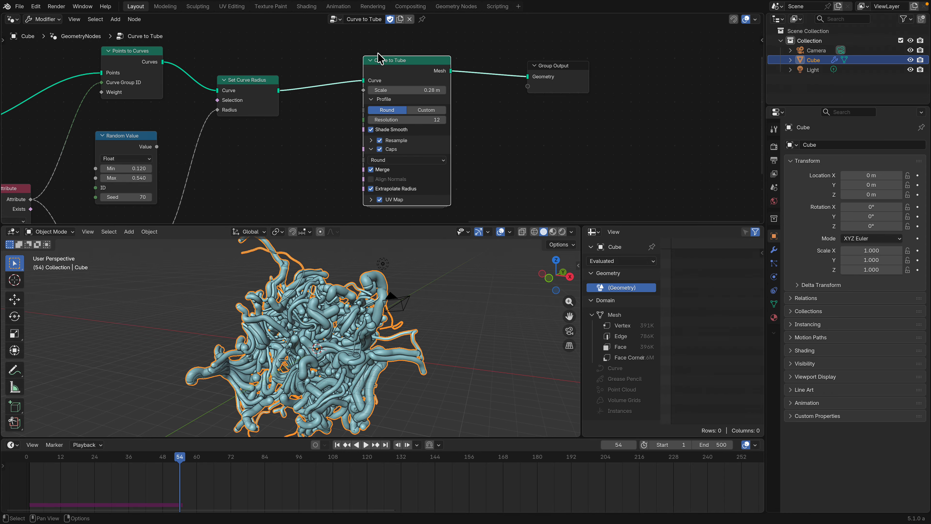
pyautogui.scroll(1, 389, 64)
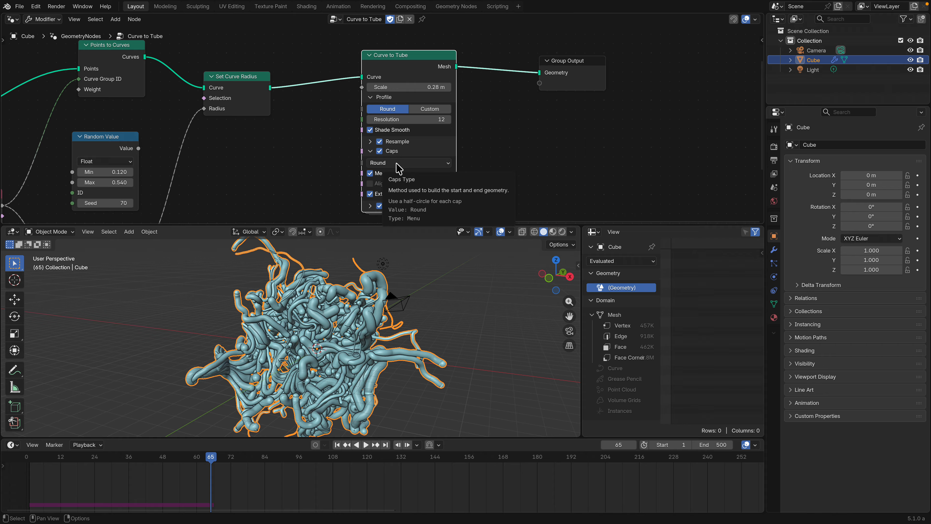
pyautogui.moveTo(473, 222); pyautogui.dragTo(474, 250)
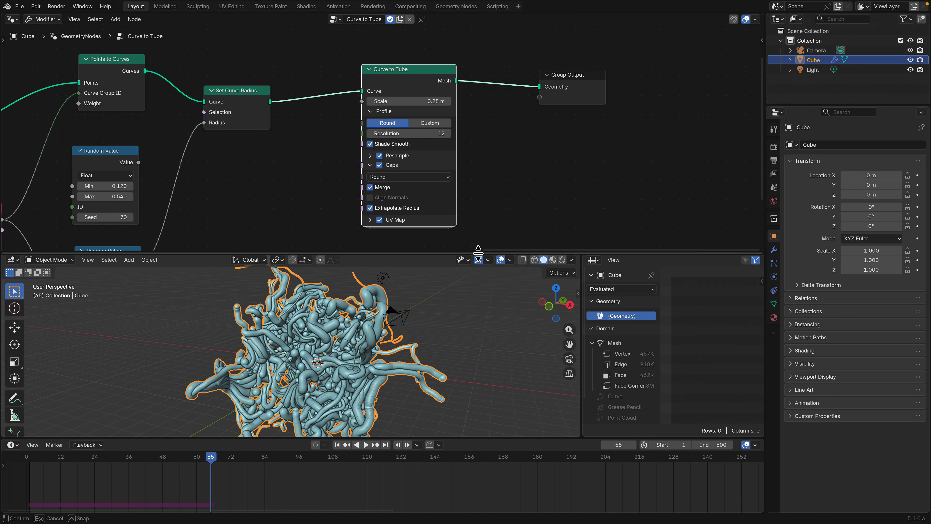
# - Set the Curve to Tube node's Caps type to Flat and inspect the tube ends up close
pyautogui.click(390, 177)
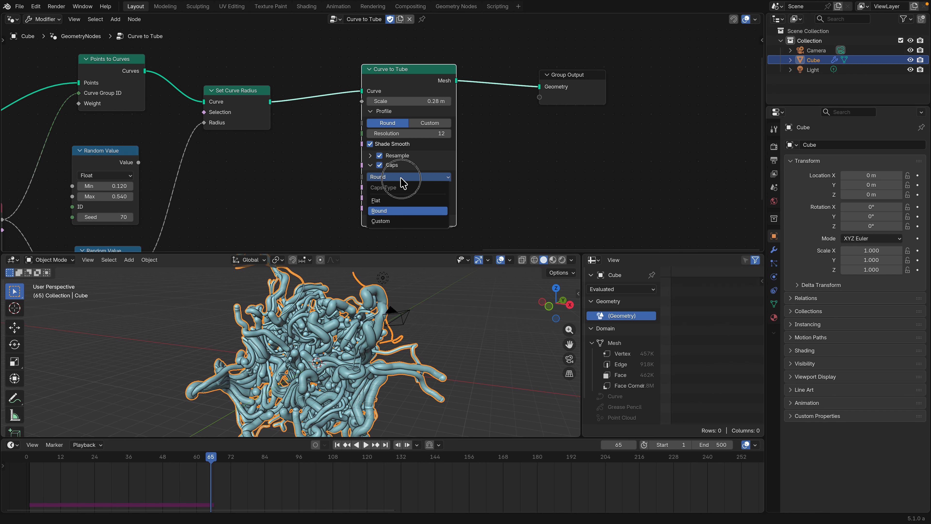
pyautogui.click(386, 201)
pyautogui.scroll(6, 366, 300)
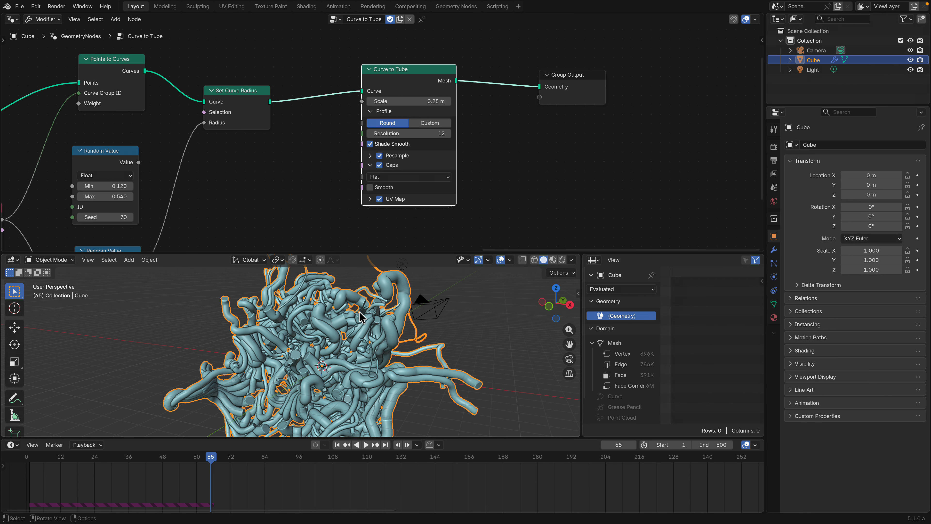
pyautogui.moveTo(351, 326); pyautogui.dragTo(254, 335, button='middle')
# - Set the Curve to Tube node's Caps type to Round and look at the other cap options
pyautogui.click(396, 179)
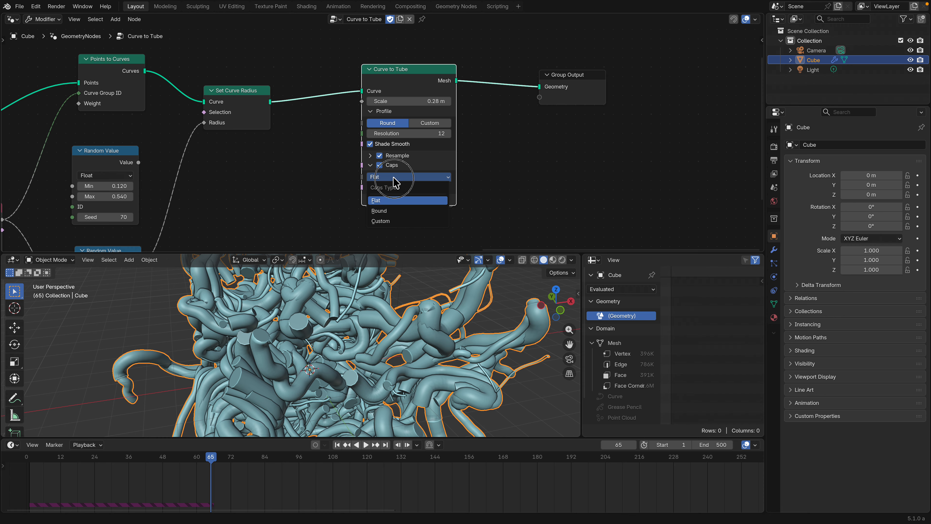
pyautogui.click(388, 214)
pyautogui.click(393, 177)
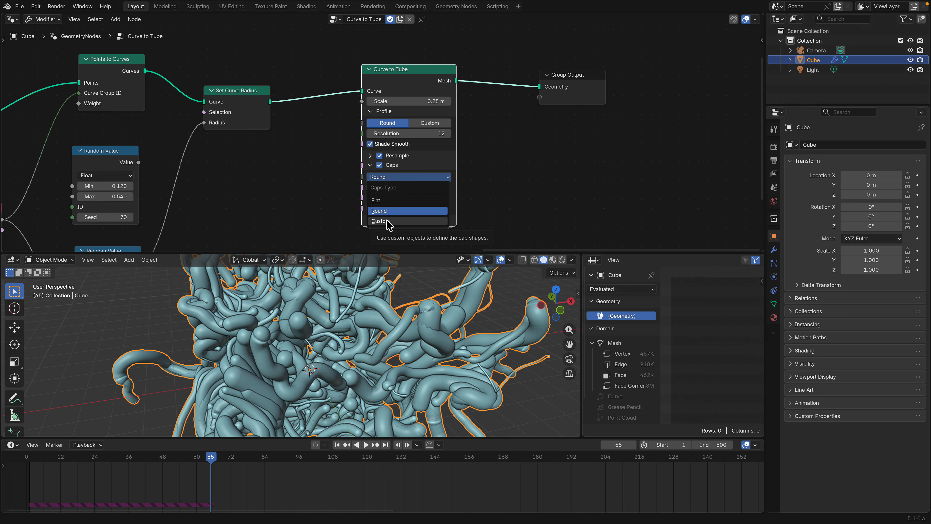
# - Enlarge the 3D viewport to view the whole tube mass, save the file, and frame the full node tree
pyautogui.scroll(-6, 299, 189)
pyautogui.moveTo(331, 153); pyautogui.dragTo(414, 91, button='middle')
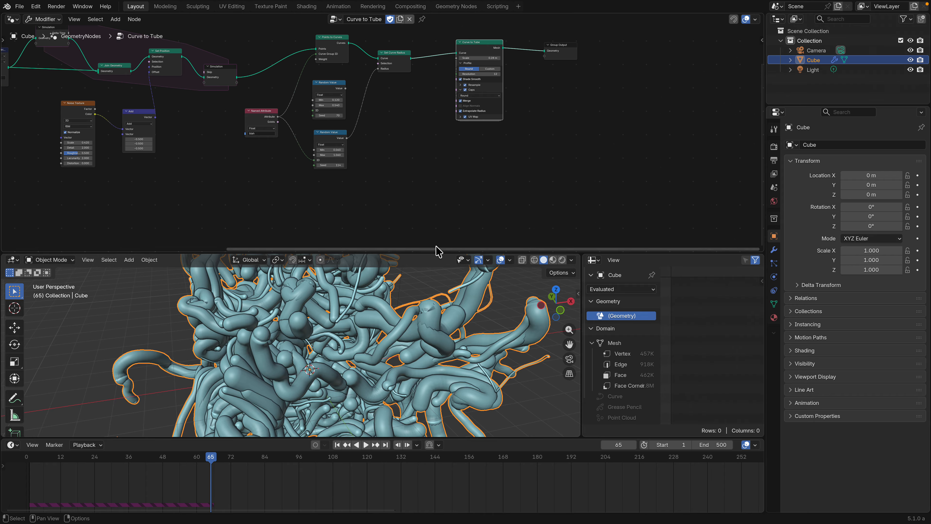
pyautogui.moveTo(435, 253); pyautogui.dragTo(422, 183)
pyautogui.scroll(-3, 393, 253)
pyautogui.moveTo(381, 260); pyautogui.dragTo(316, 259, button='middle')
pyautogui.hotkey('ctrl', 's')
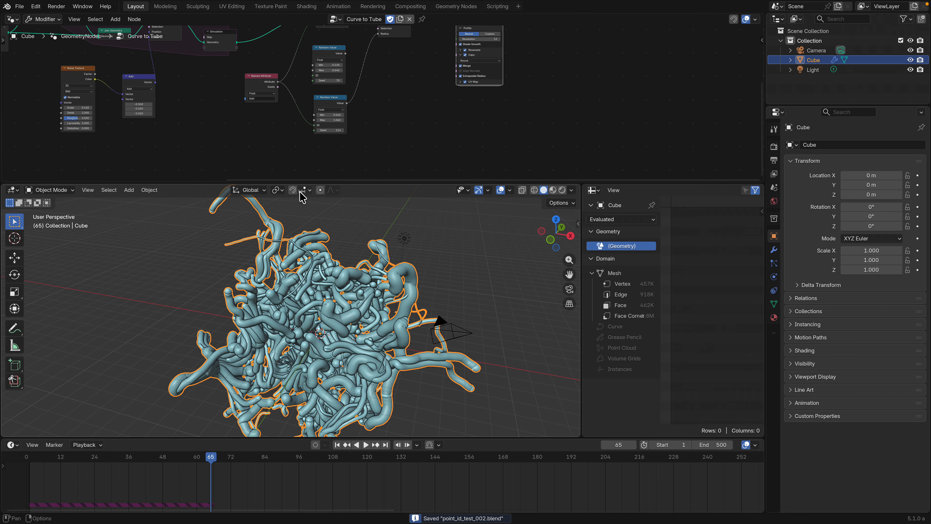
pyautogui.press('Home')
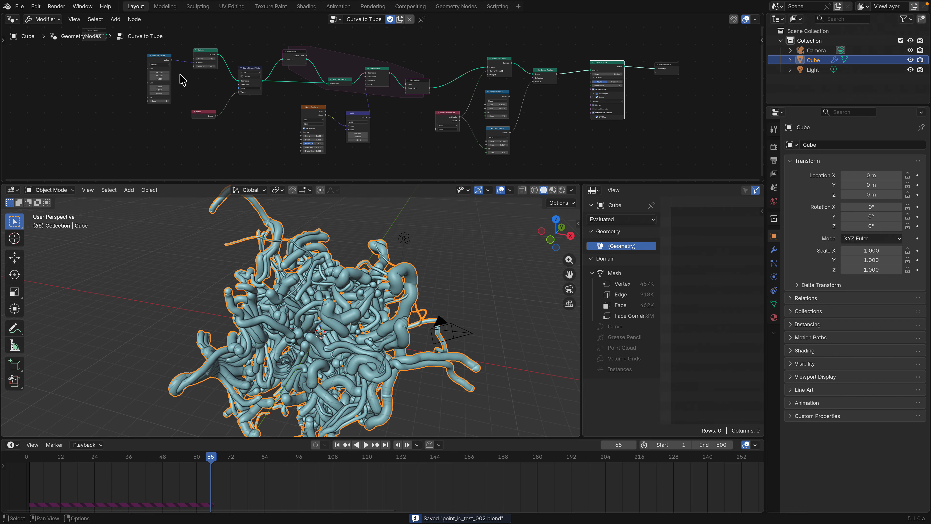
# - Start a new file with the default cube scene
pyautogui.click(19, 6)
pyautogui.moveTo(43, 17)
pyautogui.click(132, 17)
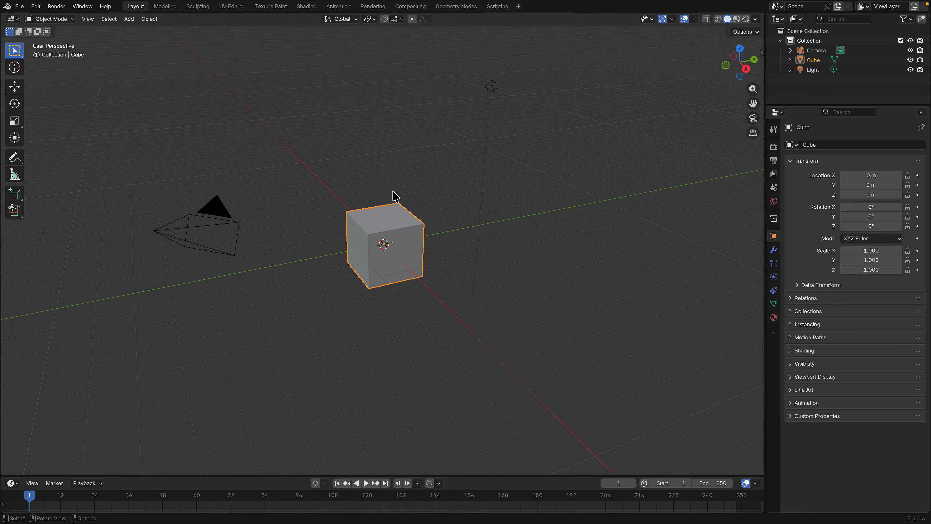
# - Split the 3D viewport horizontally, turn the upper area into a Geometry Node Editor, and create a new node tree on the cube
pyautogui.moveTo(525, 202); pyautogui.dragTo(612, 141, button='middle')
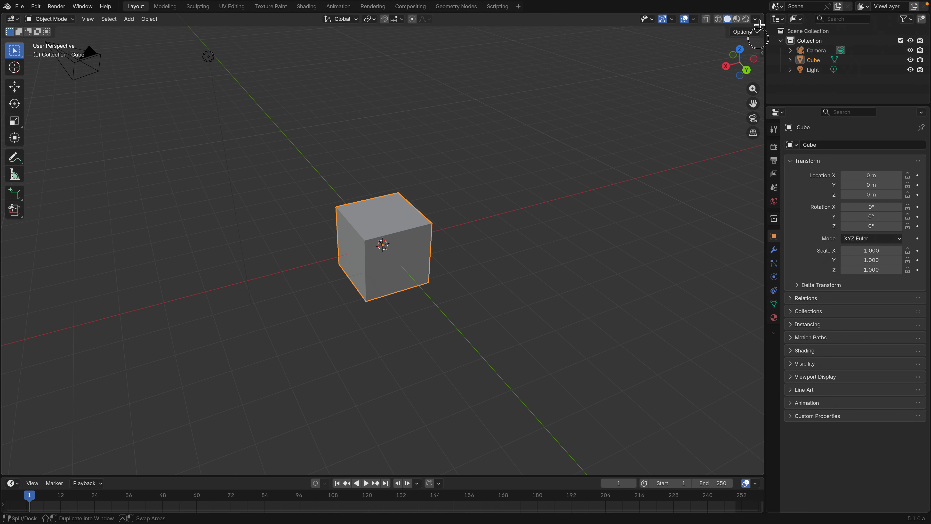
pyautogui.moveTo(761, 20); pyautogui.dragTo(720, 217)
pyautogui.scroll(2, 235, 148)
pyautogui.click(13, 19)
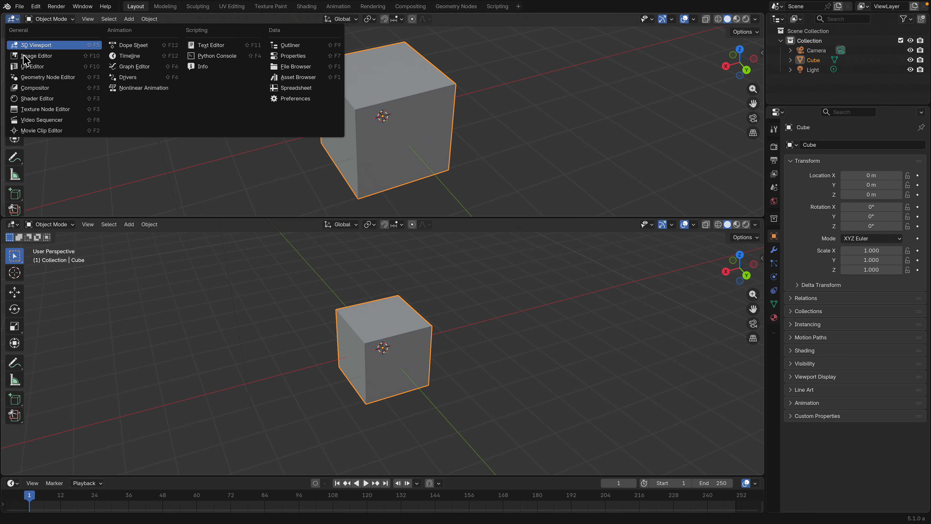
pyautogui.click(37, 89)
pyautogui.click(358, 19)
# - Spread the Group Input and Group Output nodes apart to make room between them
pyautogui.scroll(2, 349, 114)
pyautogui.moveTo(348, 115); pyautogui.dragTo(289, 110, button='middle')
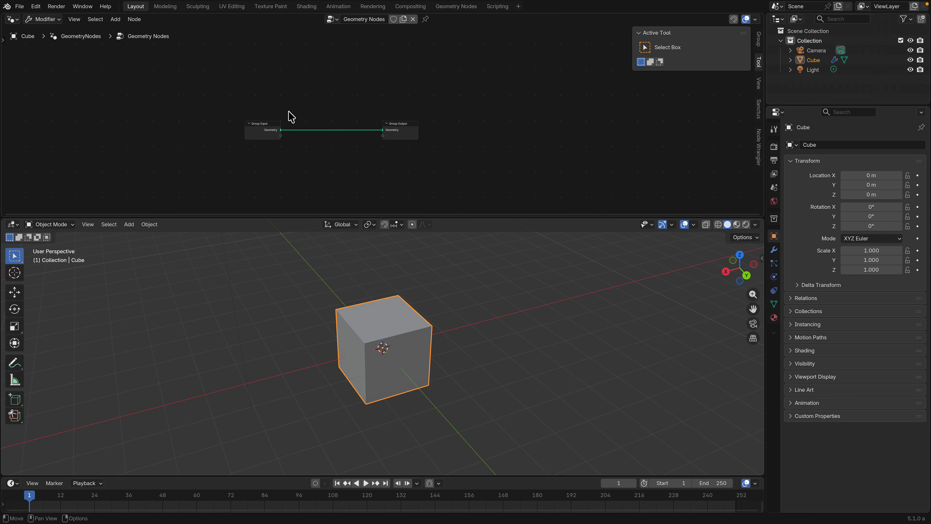
pyautogui.moveTo(263, 127); pyautogui.dragTo(220, 109)
pyautogui.scroll(1, 376, 129)
pyautogui.moveTo(398, 127); pyautogui.dragTo(484, 126)
pyautogui.scroll(2, 339, 105)
pyautogui.moveTo(332, 102); pyautogui.dragTo(300, 96, button='middle')
# - Save the file to the Desktop as "point to curve trail.blend"
pyautogui.press('super+s')
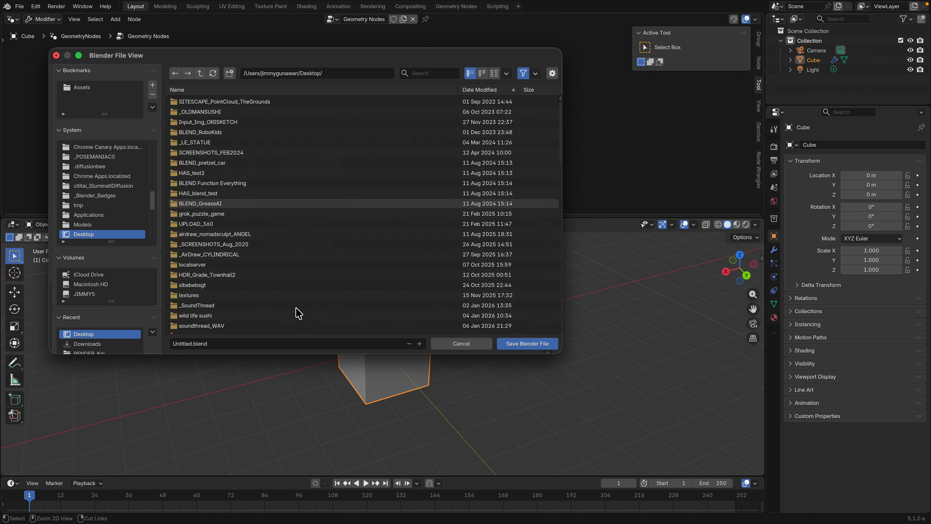
pyautogui.click(179, 343)
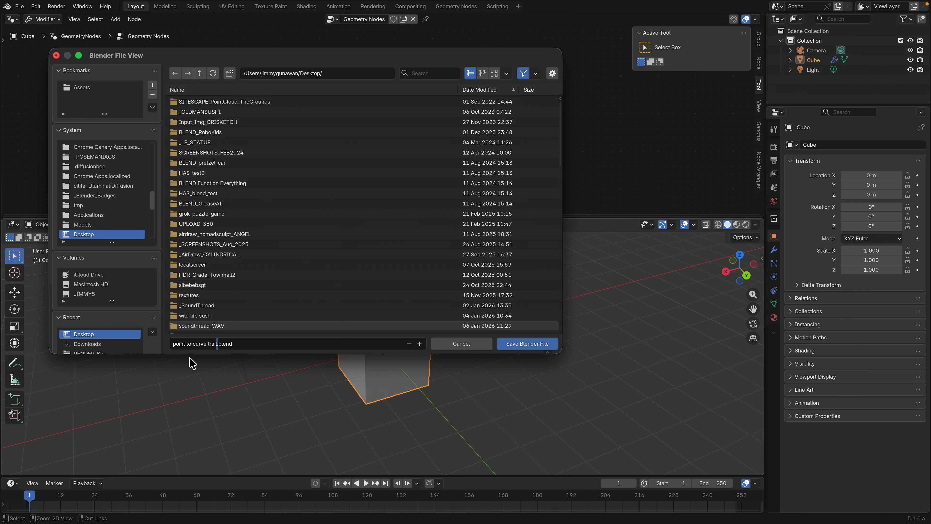
pyautogui.click(527, 343)
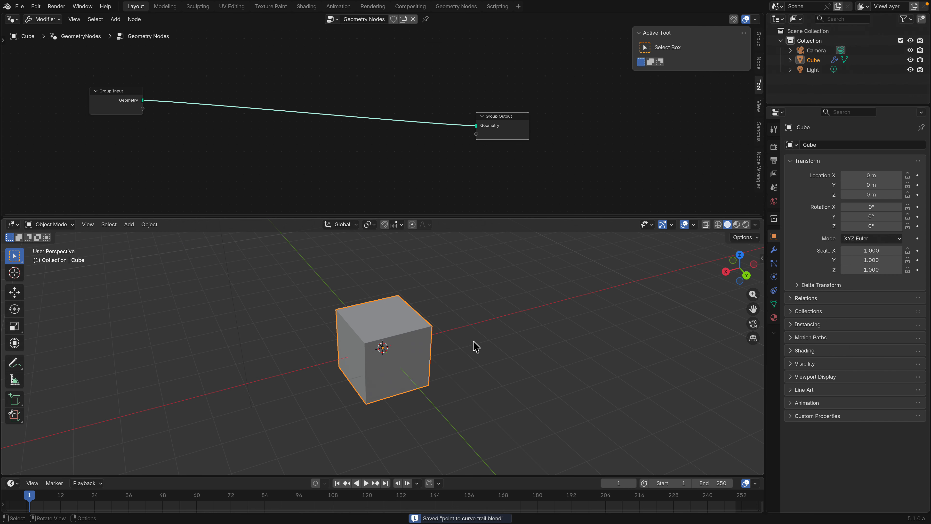
# - Enlarge the node editor and widen the gap between Group Input and Group Output further
pyautogui.moveTo(452, 218); pyautogui.dragTo(432, 260)
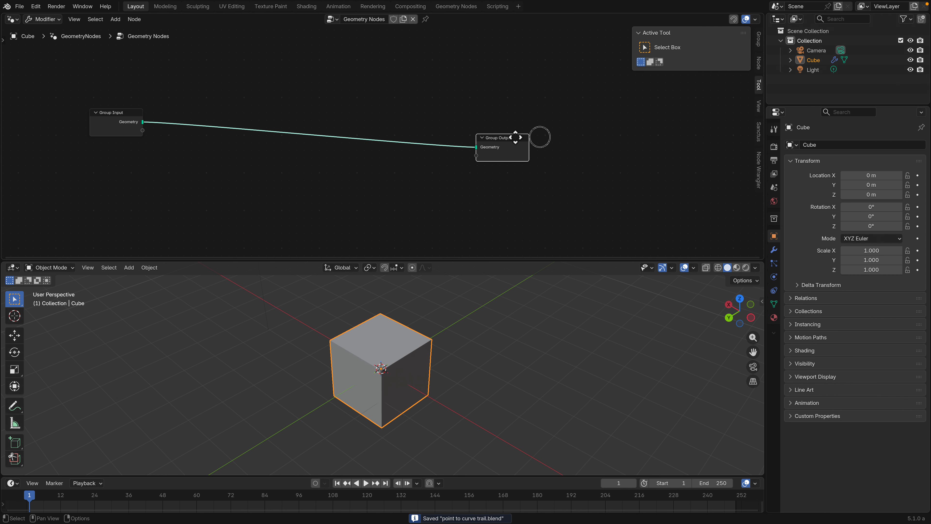
pyautogui.moveTo(515, 137); pyautogui.dragTo(617, 136)
pyautogui.scroll(2, 364, 137)
pyautogui.scroll(-3, 293, 143)
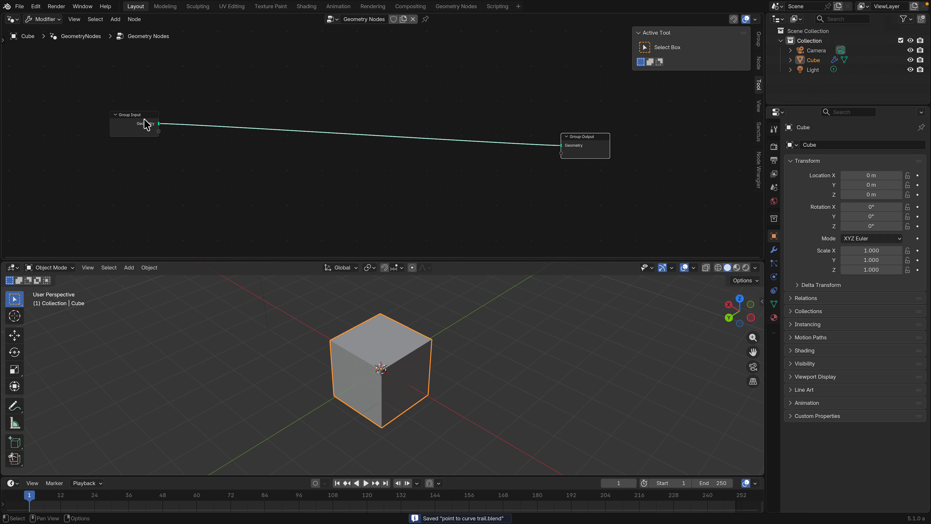
pyautogui.moveTo(147, 124); pyautogui.dragTo(115, 111)
# - Add a Distribute Points on Faces node below the link between Group Input and Group Output
pyautogui.hotkey('shift', 'a')
pyautogui.click(206, 141)
pyautogui.write('grid')
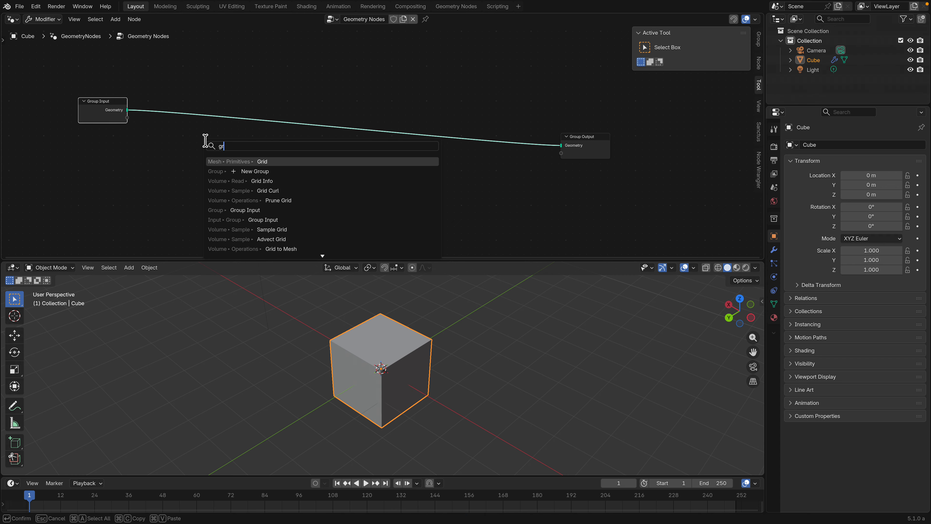
pyautogui.press('BackSpace')
pyautogui.press('BackSpace')
pyautogui.press('BackSpace')
pyautogui.press('BackSpace')
pyautogui.write('points on')
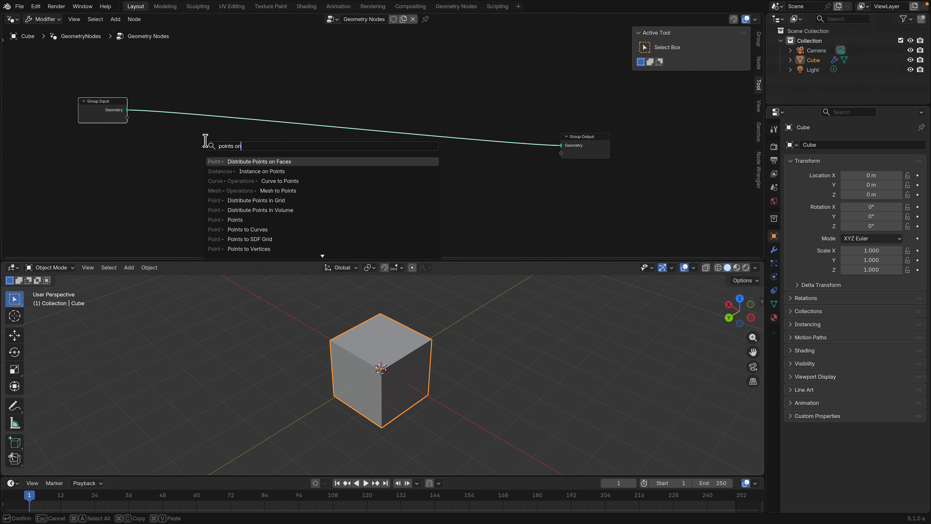
pyautogui.press('Return')
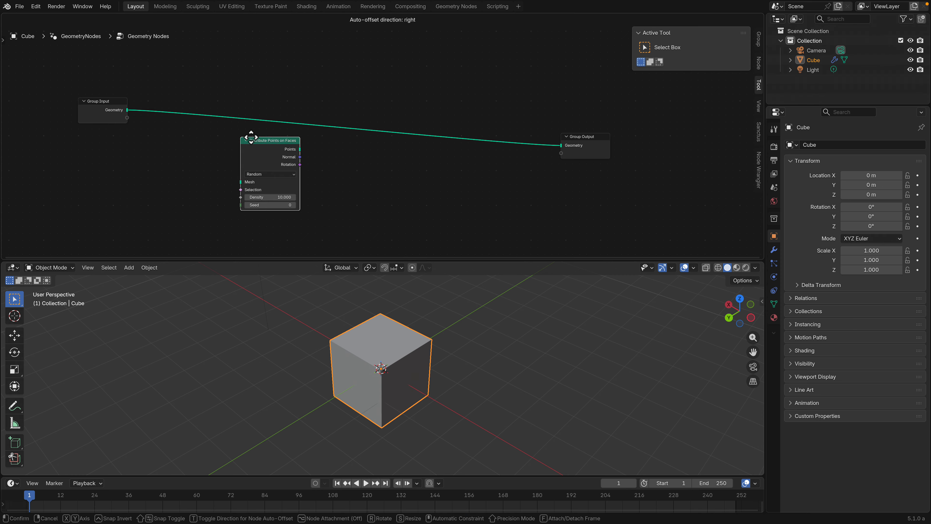
pyautogui.click(252, 136)
# - Add a Grid mesh primitive node beside the Distribute Points on Faces node
pyautogui.keyDown('ctrl'); pyautogui.moveTo(266, 164); pyautogui.dragTo(274, 104, button='middle'); pyautogui.keyUp('ctrl')
pyautogui.scroll(-1, 242, 129)
pyautogui.moveTo(173, 129); pyautogui.dragTo(173, 105, button='middle')
pyautogui.hotkey('shift', 'a')
pyautogui.click(149, 125)
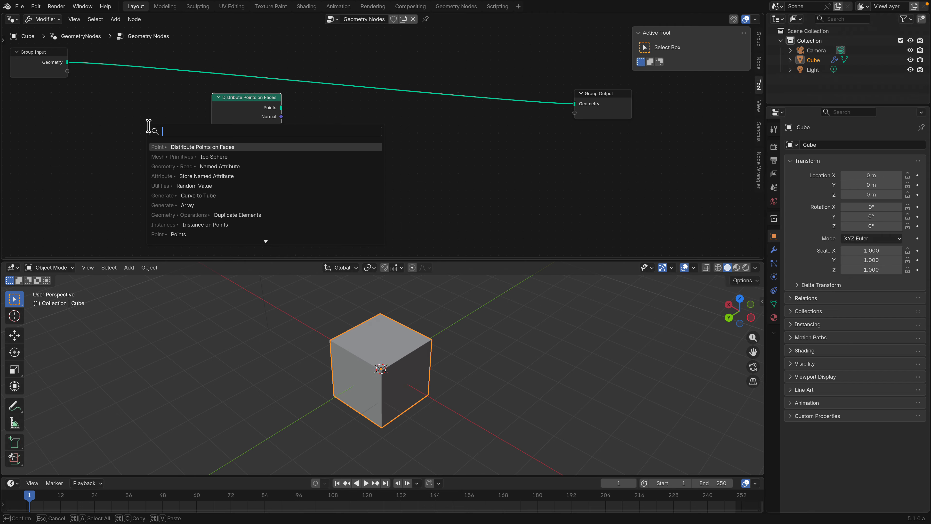
pyautogui.write('plane')
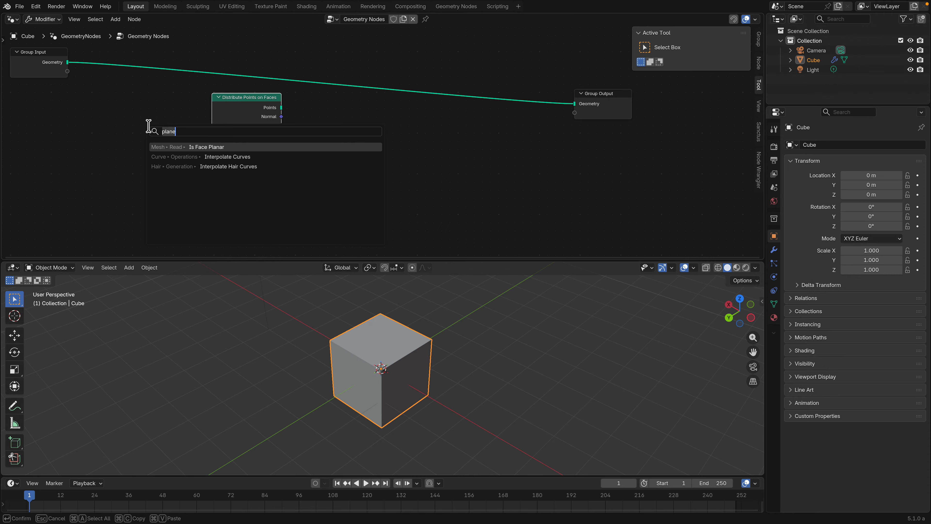
pyautogui.press('BackSpace')
pyautogui.press('BackSpace')
pyautogui.press('BackSpace')
pyautogui.press('BackSpace')
pyautogui.press('BackSpace')
pyautogui.write('grid')
pyautogui.press('Return')
pyautogui.click(125, 114)
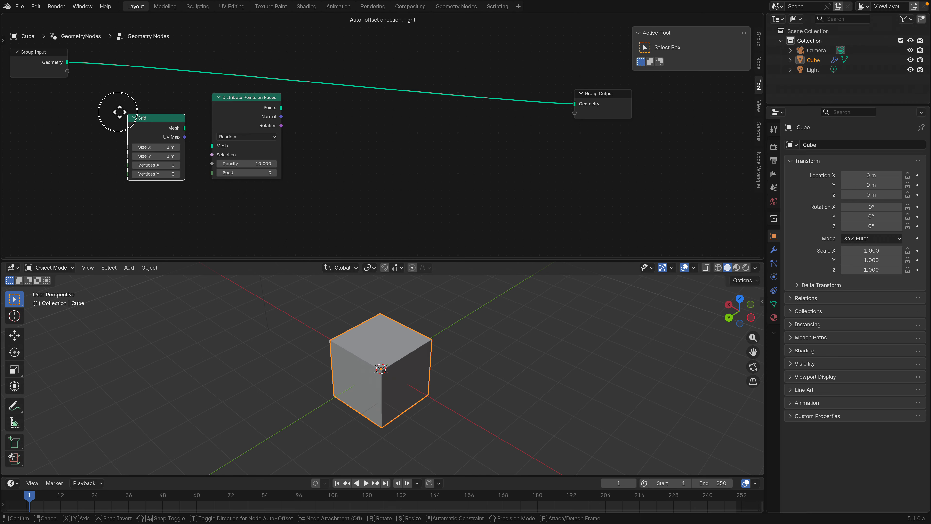
# - Connect the Grid mesh to Distribute Points on Faces and its Points to the Group Output, then reposition the output node
pyautogui.moveTo(178, 126); pyautogui.dragTo(212, 146)
pyautogui.moveTo(281, 107); pyautogui.dragTo(575, 104)
pyautogui.moveTo(592, 92); pyautogui.dragTo(557, 79)
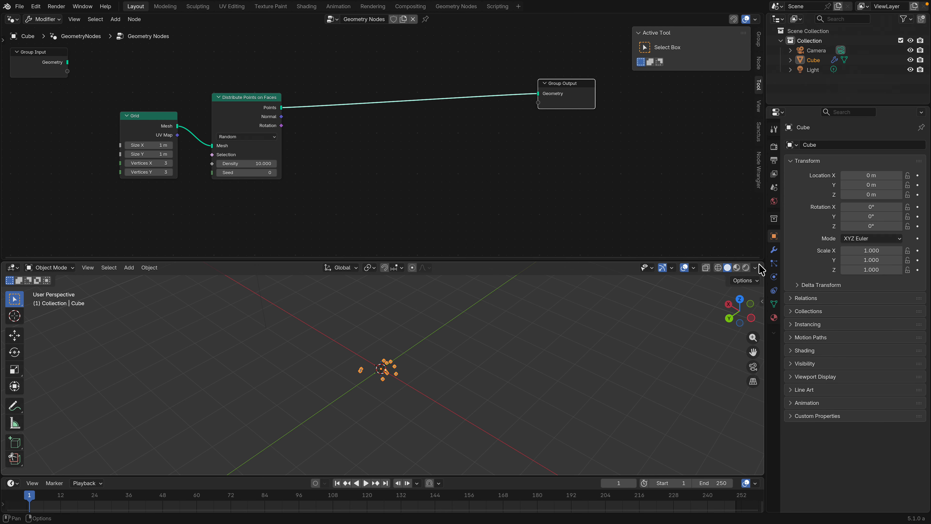
# - Split the 3D viewport vertically and turn the new area into a Spreadsheet
pyautogui.moveTo(756, 265); pyautogui.dragTo(477, 270)
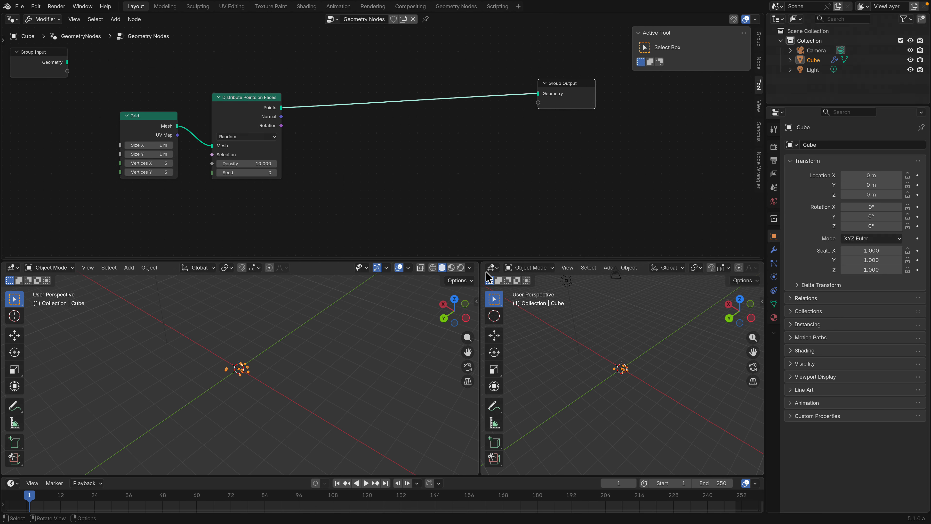
pyautogui.click(492, 268)
pyautogui.click(775, 336)
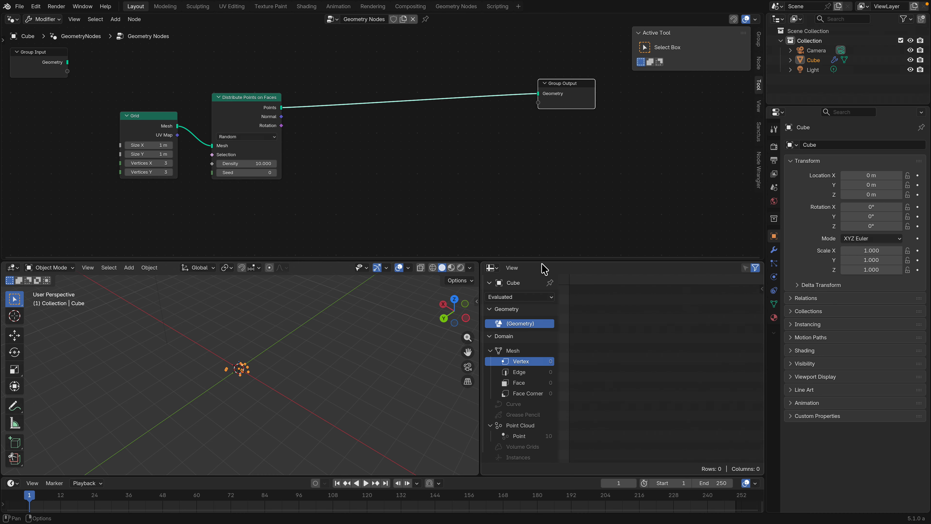
# - Enlarge the Spreadsheet area and display the point cloud's Point attributes
pyautogui.moveTo(543, 260); pyautogui.dragTo(541, 218)
pyautogui.moveTo(478, 282); pyautogui.dragTo(406, 282)
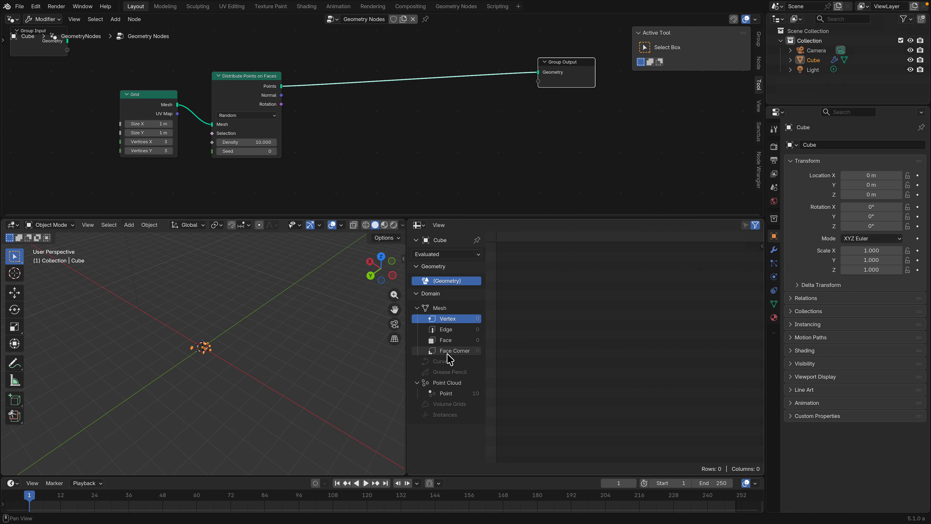
pyautogui.click(446, 393)
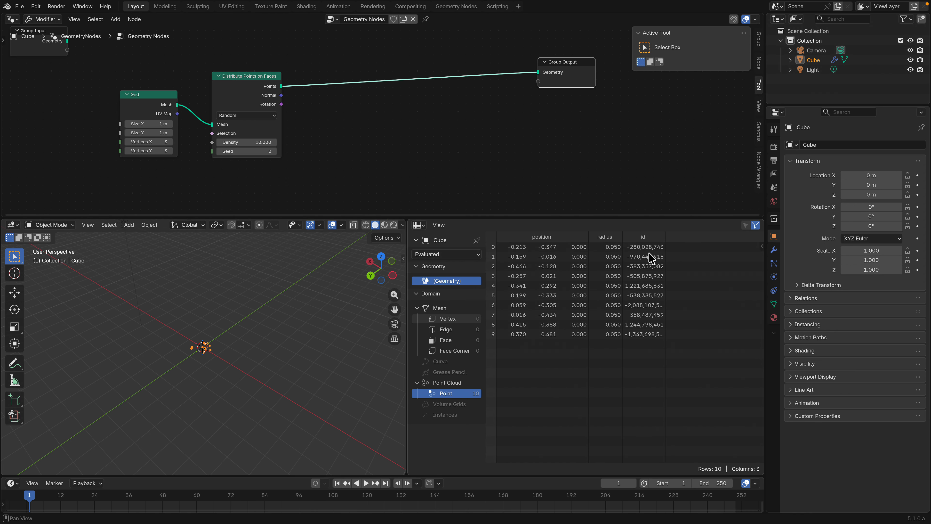
# - Set the Distribute Points on Faces density to 16.2 and move the node up slightly
pyautogui.moveTo(257, 324); pyautogui.dragTo(246, 326, button='middle')
pyautogui.scroll(3, 247, 327)
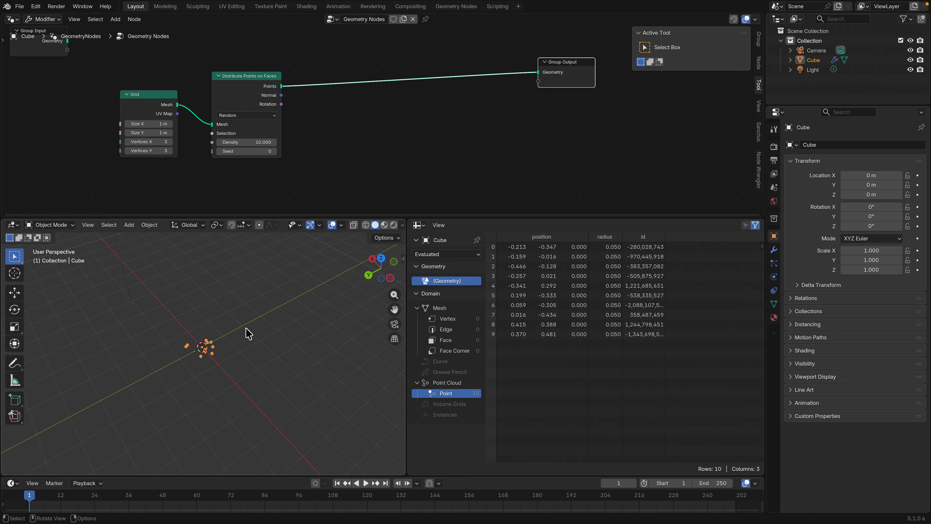
pyautogui.moveTo(239, 146); pyautogui.dragTo(269, 146)
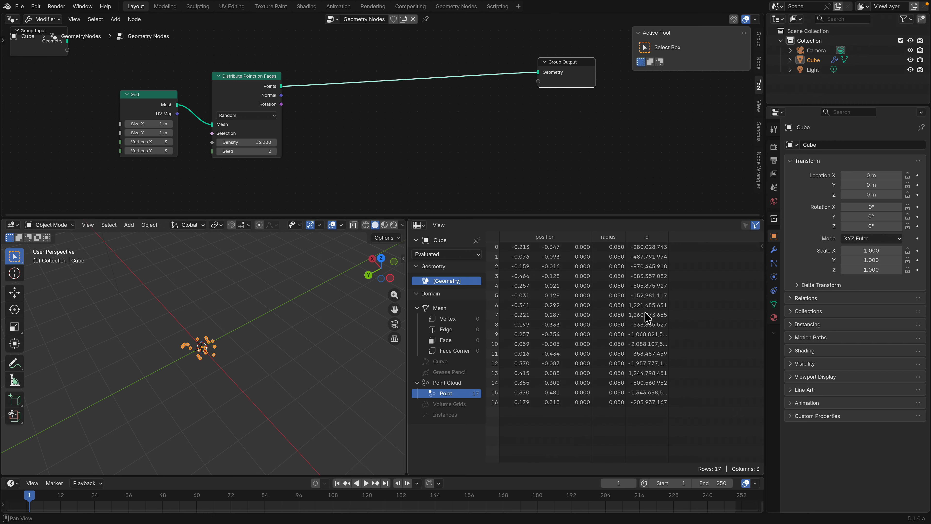
pyautogui.moveTo(236, 89); pyautogui.dragTo(235, 71)
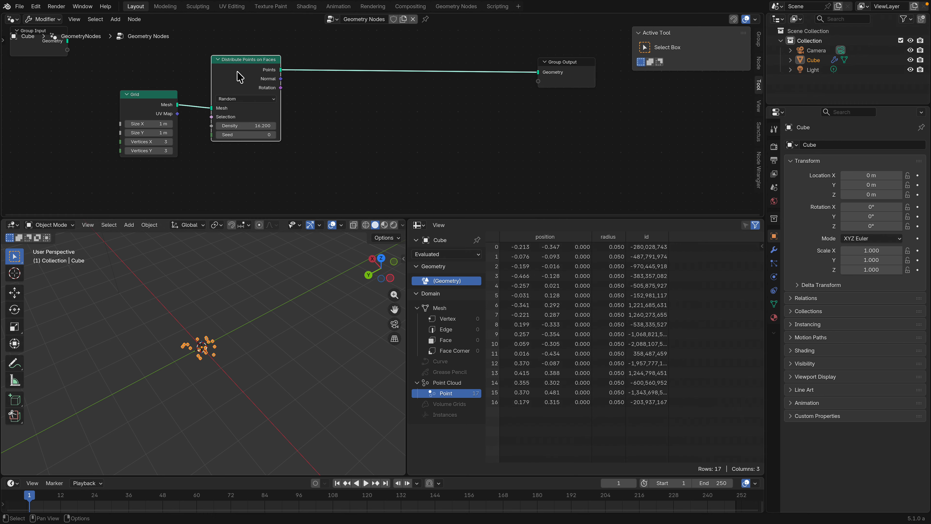
# - Enlarge the node editor and add a Points node below Distribute Points on Faces
pyautogui.scroll(-1, 343, 128)
pyautogui.moveTo(344, 127); pyautogui.dragTo(306, 125, button='middle')
pyautogui.moveTo(320, 217); pyautogui.dragTo(320, 276)
pyautogui.moveTo(317, 240); pyautogui.dragTo(326, 212, button='middle')
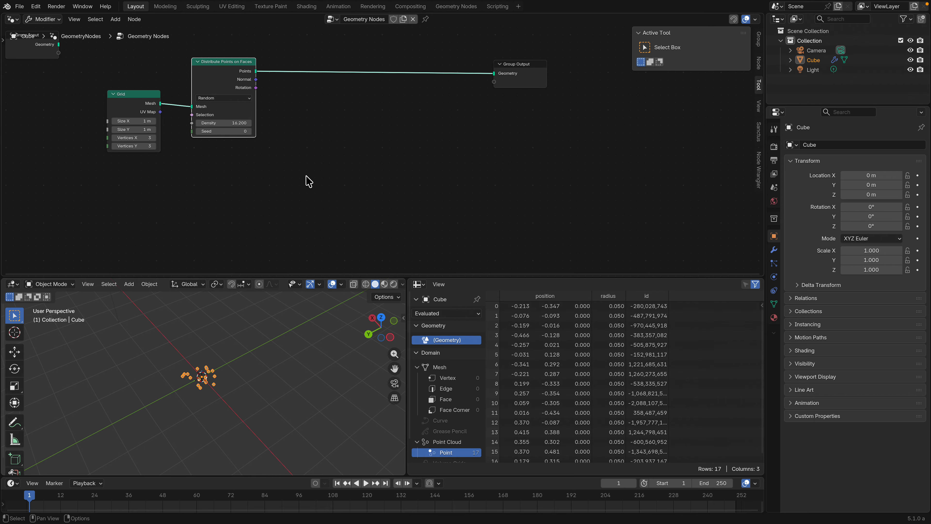
pyautogui.hotkey('shift', 'a')
pyautogui.click(306, 177)
pyautogui.write('point')
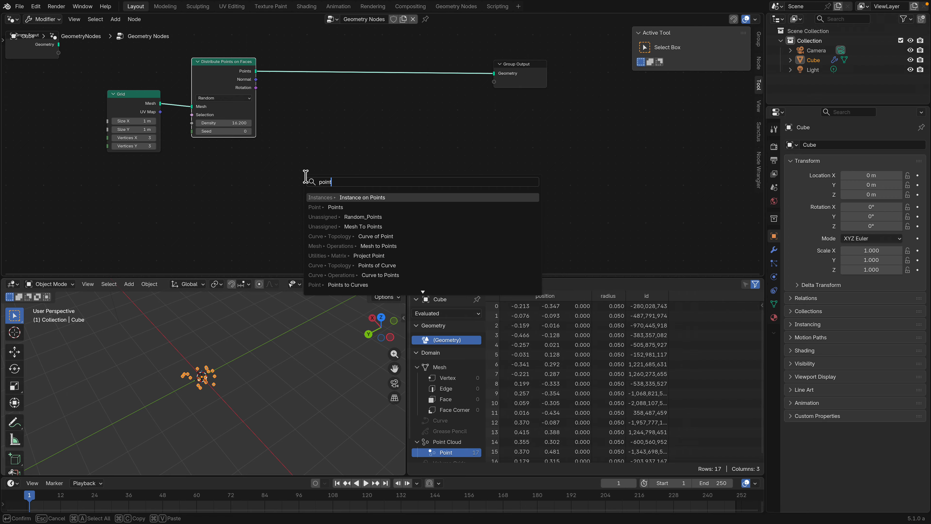
pyautogui.press('Down')
pyautogui.press('Return')
pyautogui.click(271, 170)
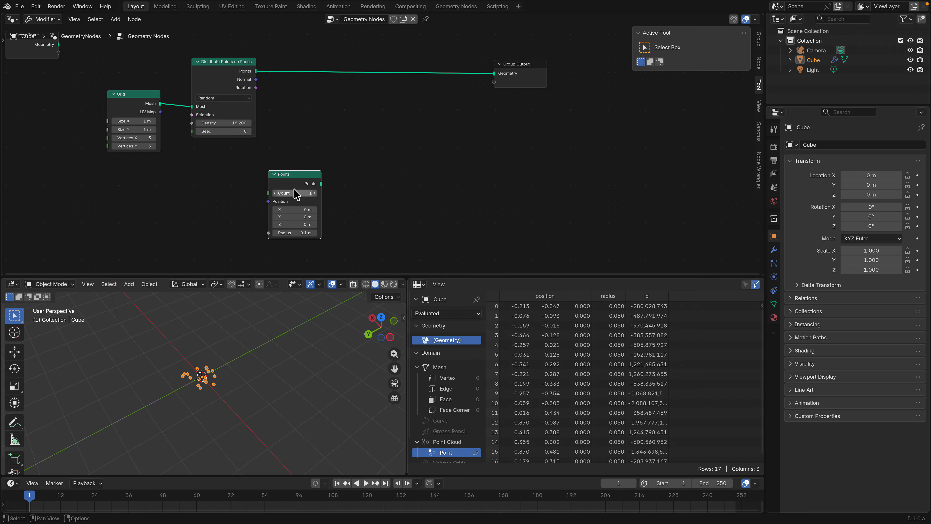
# - Set the Points node's Count to 20 and connect its Points to the Group Output
pyautogui.doubleClick(293, 192)
pyautogui.write('20')
pyautogui.press('Return')
pyautogui.moveTo(321, 183); pyautogui.dragTo(521, 74)
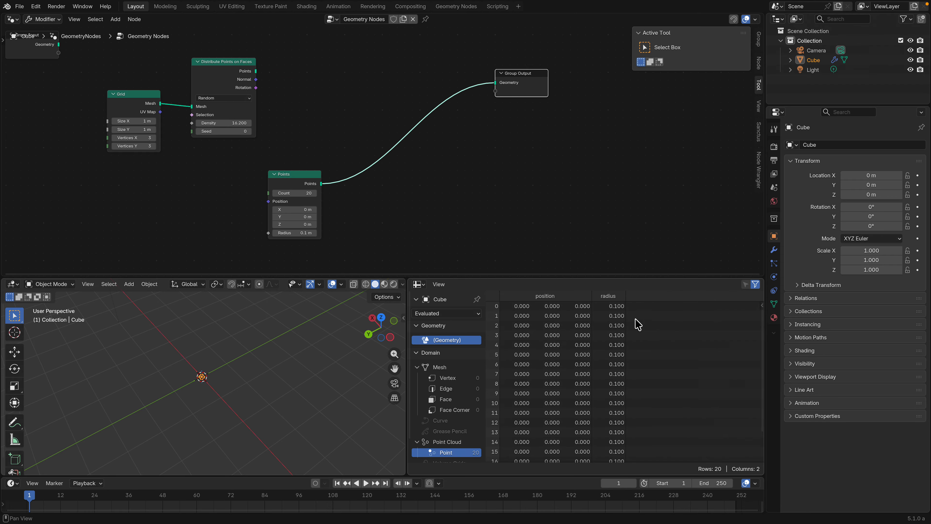
# - Add a Random Value node beside the Points node
pyautogui.hotkey('shift', 'a')
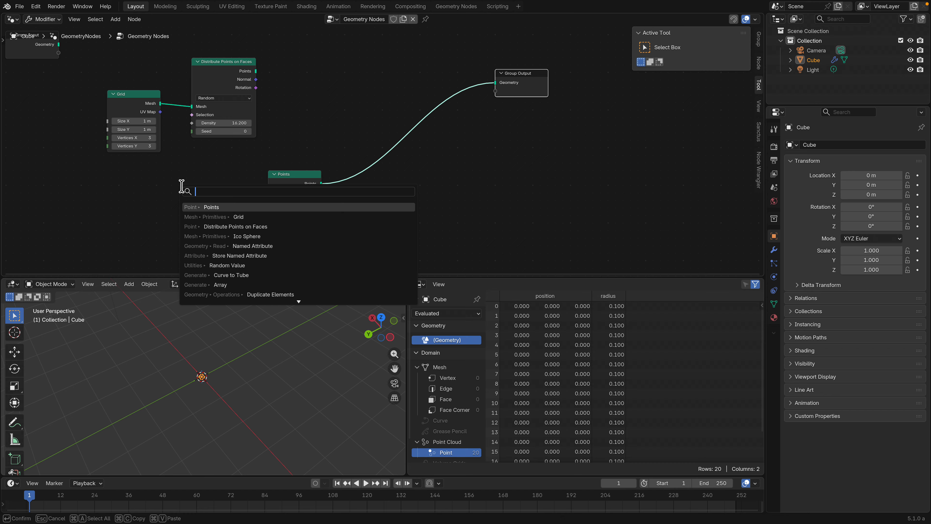
pyautogui.write('random ve')
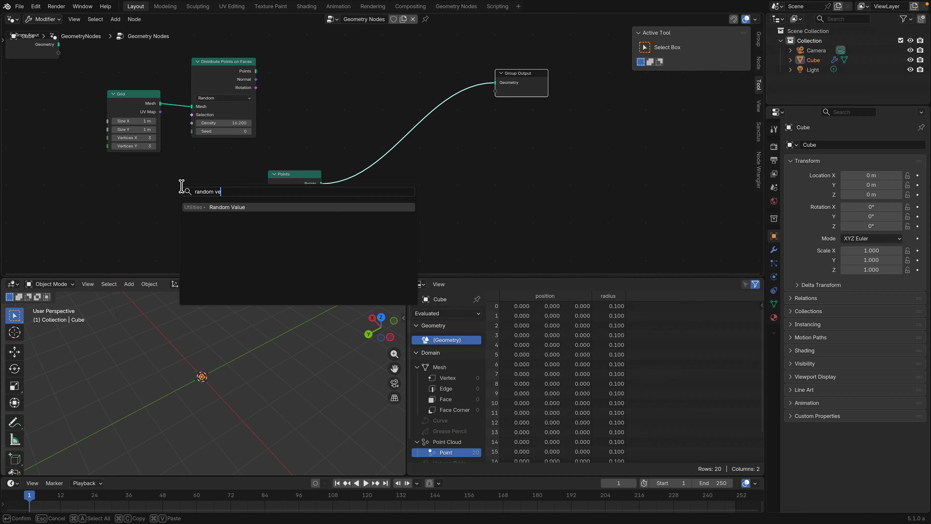
pyautogui.press('Return')
pyautogui.click(183, 186)
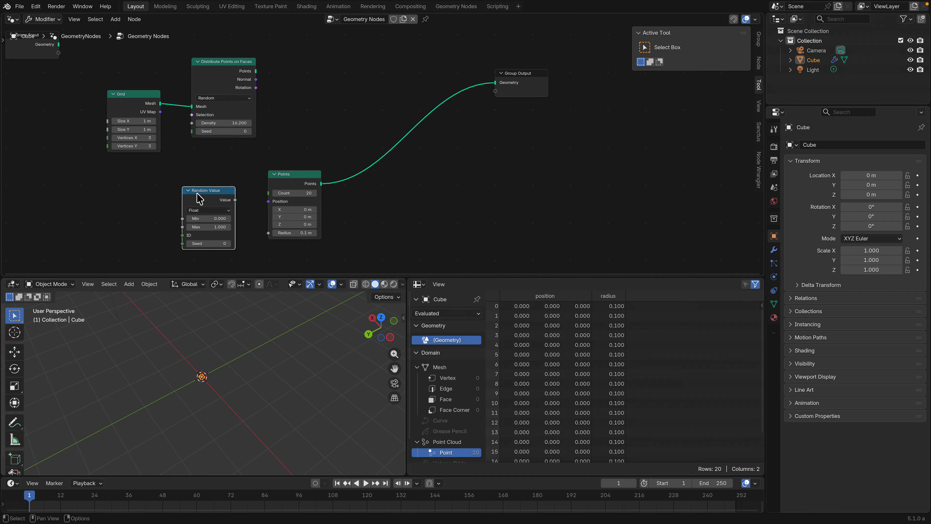
# - Change the Random Value node's data type to Vector and connect its Value to the Points node's Position
pyautogui.click(218, 210)
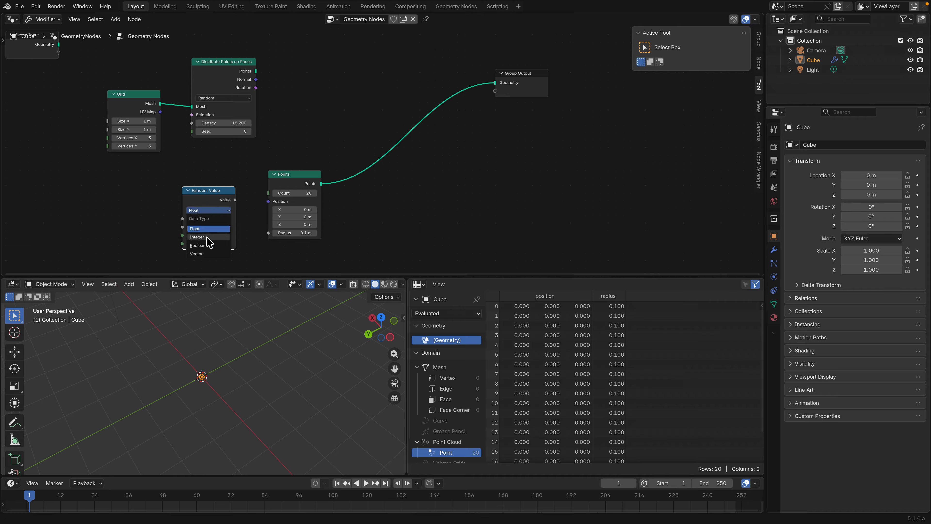
pyautogui.click(206, 254)
pyautogui.moveTo(234, 199); pyautogui.dragTo(269, 201)
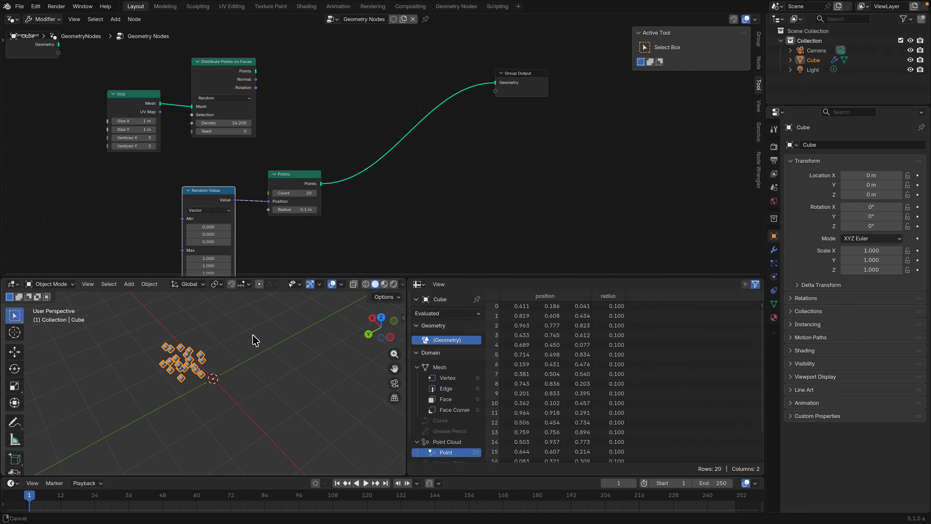
pyautogui.moveTo(253, 335); pyautogui.dragTo(235, 330, button='middle')
# - Set all three Min components of the Random Value node to -1
pyautogui.moveTo(209, 241); pyautogui.dragTo(207, 210, button='middle')
pyautogui.moveTo(205, 198); pyautogui.dragTo(205, 211)
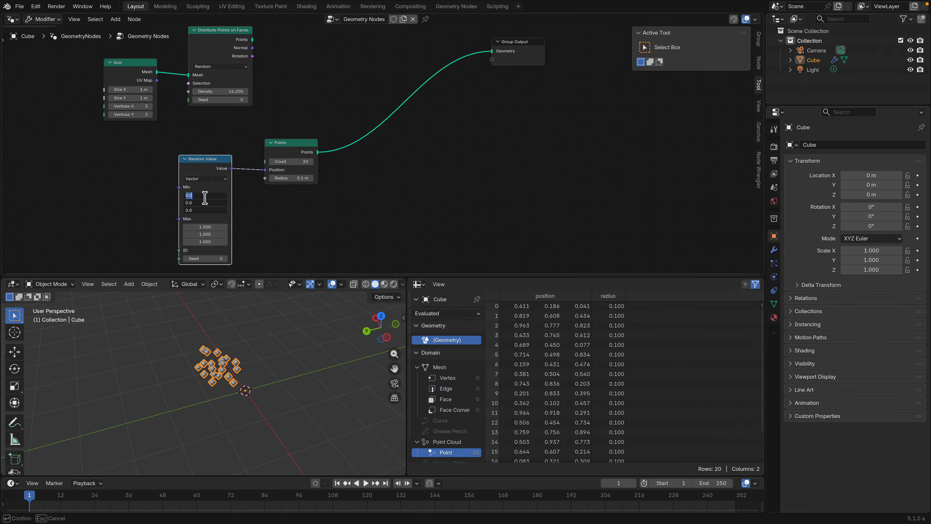
pyautogui.write('-1')
pyautogui.press('Return')
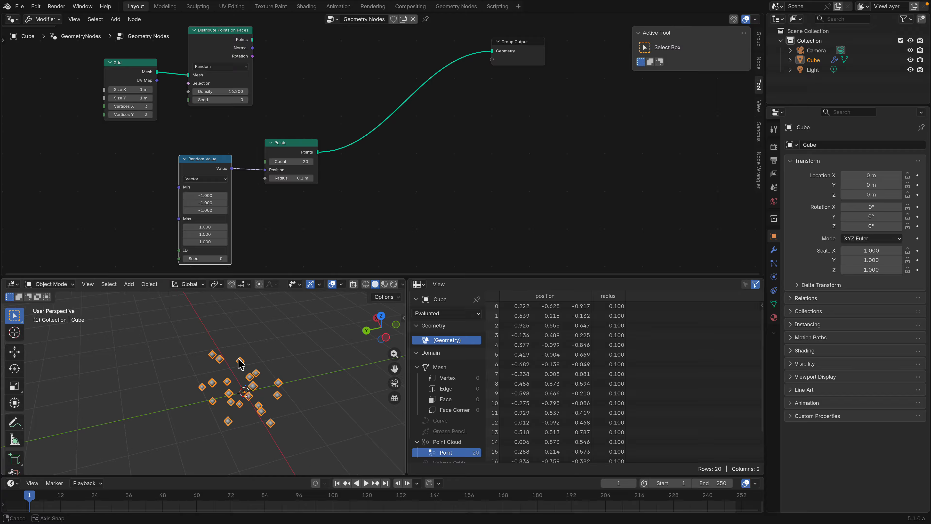
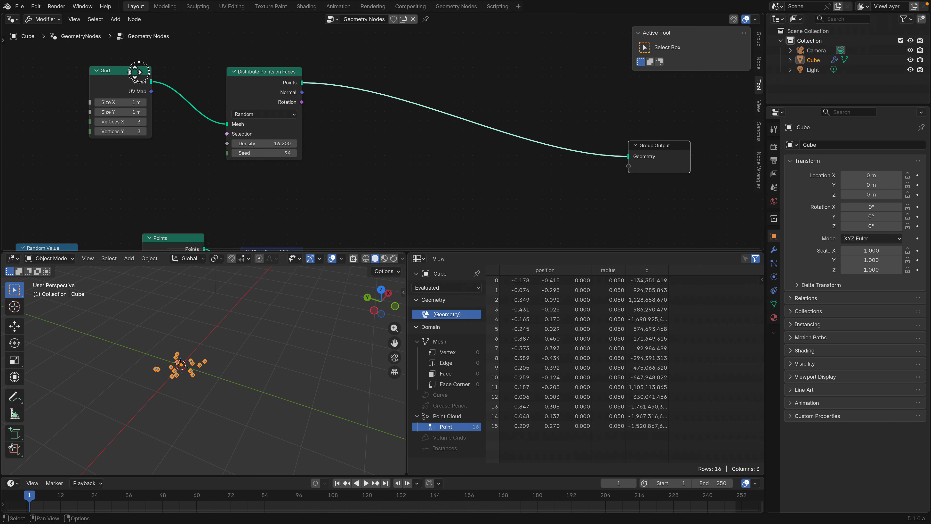
# - Move the Grid node closer to Distribute Points on Faces, set its Size X and Y to 2.6 m, and save the file
pyautogui.moveTo(135, 72); pyautogui.dragTo(166, 112)
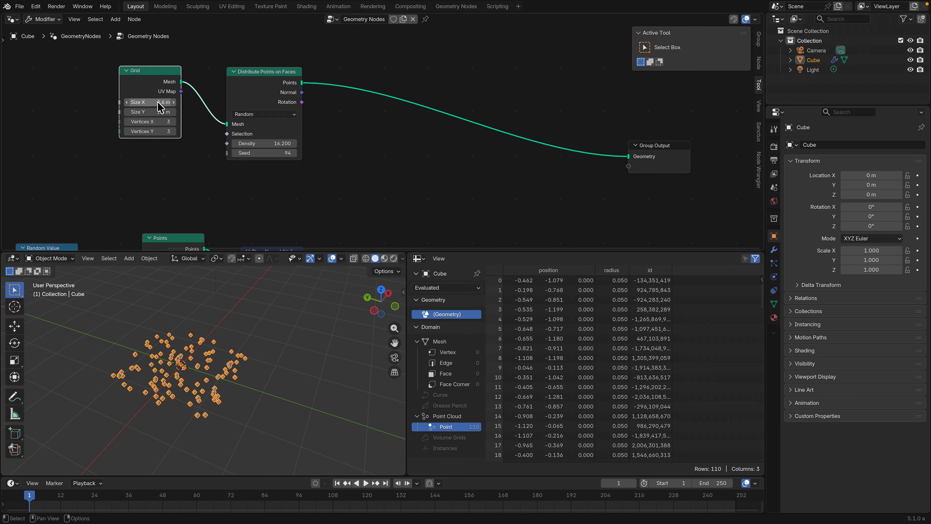
pyautogui.hotkey('ctrl', 's')
# - Add a Simulation zone between Distribute Points on Faces and the Group Output
pyautogui.hotkey('shift', 'a')
pyautogui.click(401, 142)
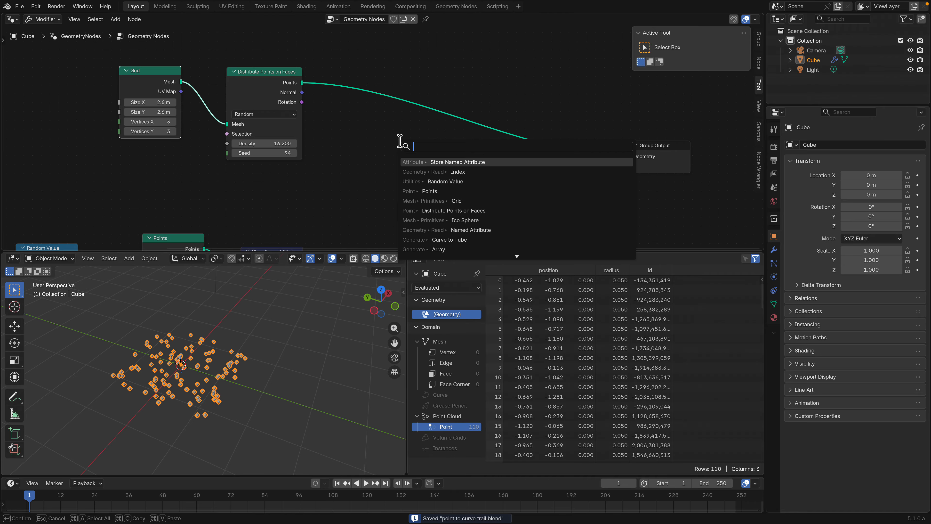
pyautogui.write('simulation')
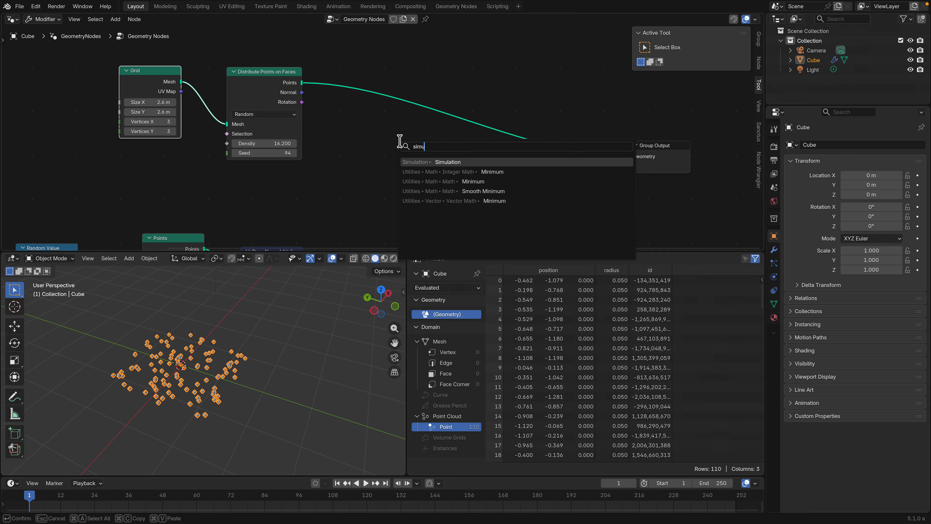
pyautogui.press('Return')
pyautogui.click(478, 131)
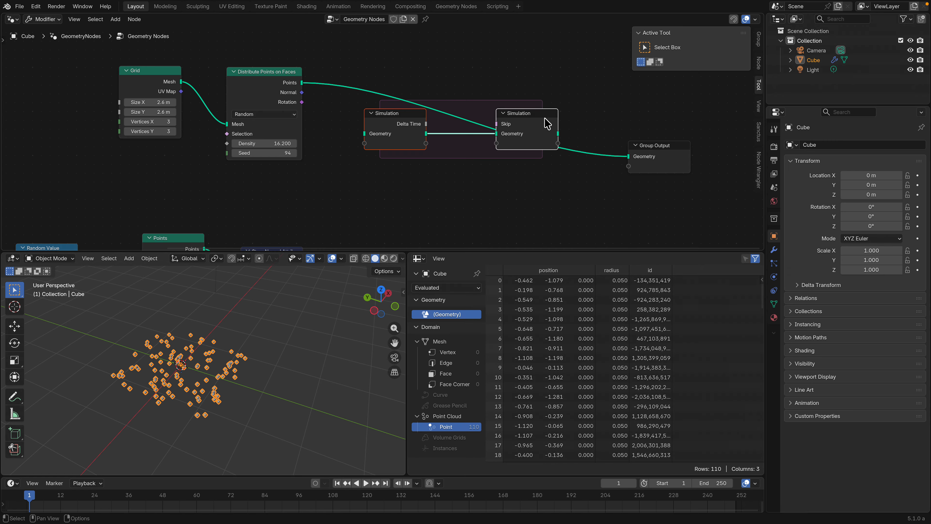
# - Arrange the simulation zone above the main link, lower Distribute Points on Faces and move the Group Output farther away
pyautogui.moveTo(543, 118); pyautogui.dragTo(553, 105)
pyautogui.moveTo(405, 114); pyautogui.dragTo(399, 165)
pyautogui.moveTo(544, 152); pyautogui.dragTo(574, 100)
pyautogui.moveTo(667, 156); pyautogui.dragTo(699, 164)
pyautogui.moveTo(394, 93); pyautogui.dragTo(357, 97, button='middle')
pyautogui.scroll(-1, 358, 98)
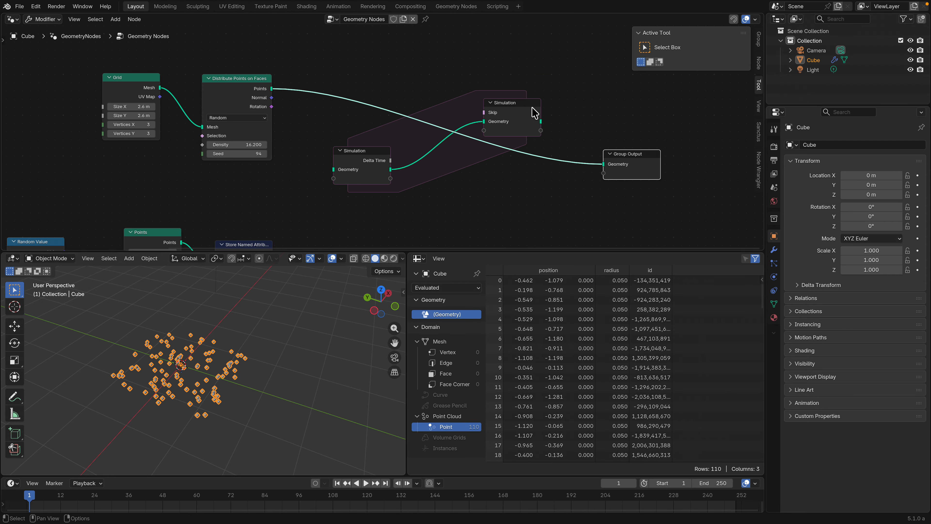
pyautogui.moveTo(532, 107); pyautogui.dragTo(556, 108)
pyautogui.moveTo(369, 149); pyautogui.dragTo(397, 60)
pyautogui.moveTo(262, 87); pyautogui.dragTo(259, 125)
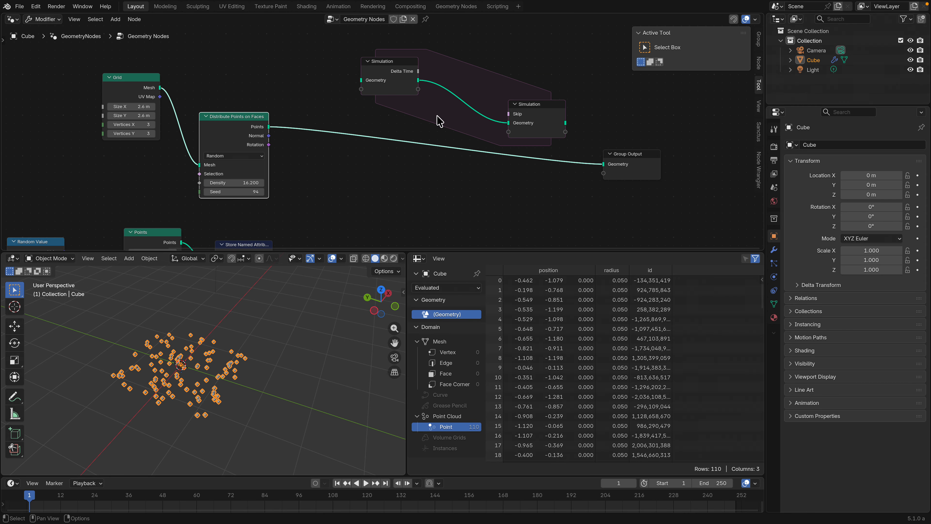
pyautogui.moveTo(548, 116); pyautogui.dragTo(565, 87)
pyautogui.moveTo(637, 155); pyautogui.dragTo(666, 155)
# - Insert a Join Geometry node on the link between the two Simulation nodes and make room around it
pyautogui.hotkey('shift', 'a')
pyautogui.click(485, 123)
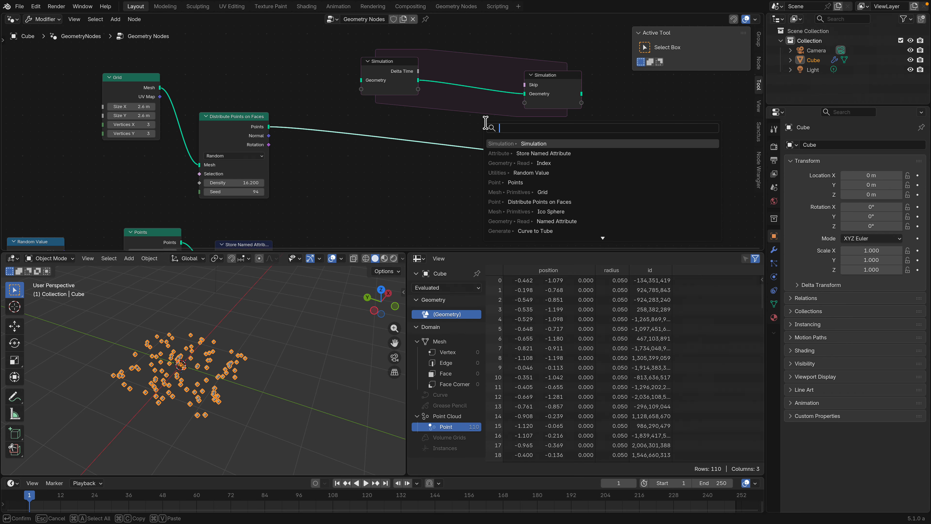
pyautogui.write('join')
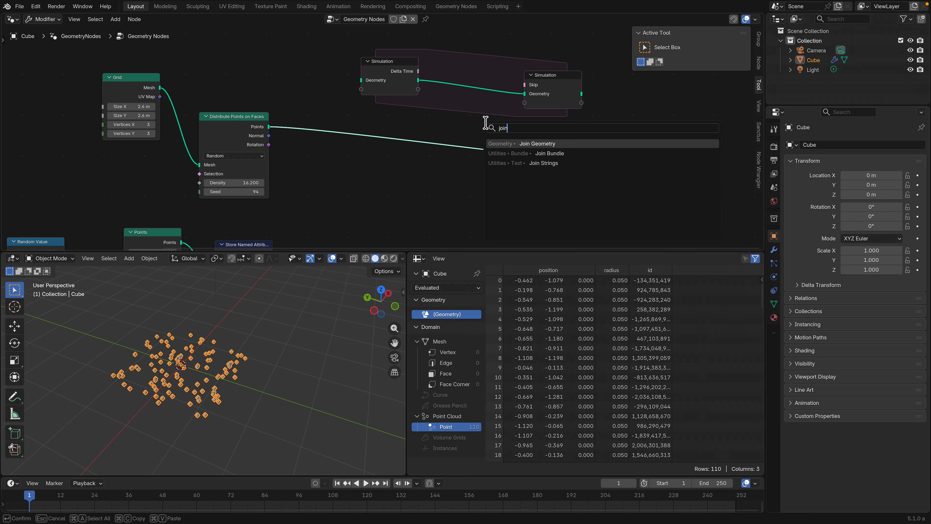
pyautogui.press('Return')
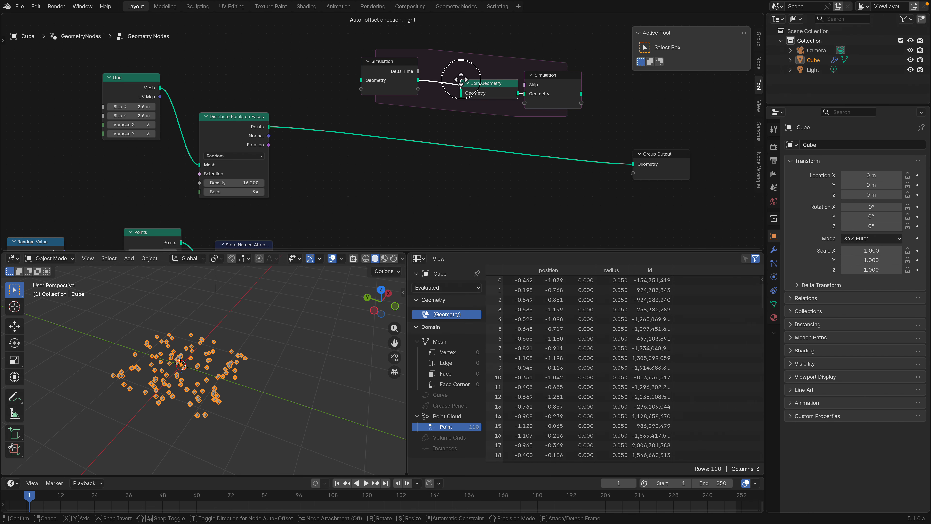
pyautogui.click(475, 94)
pyautogui.moveTo(406, 71); pyautogui.dragTo(370, 65)
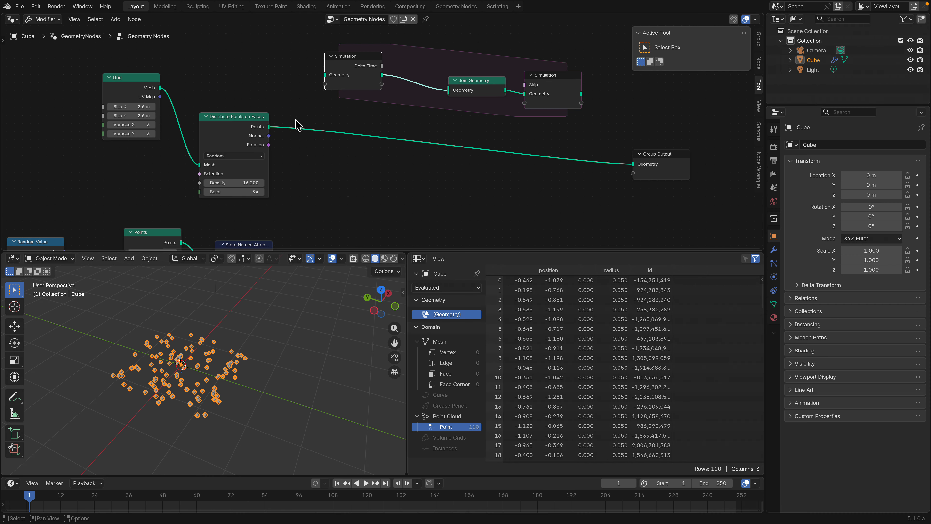
# - Connect the distributed Points to both the Simulation input's Geometry and the Join Geometry node
pyautogui.moveTo(262, 126)
pyautogui.mouseDown()
pyautogui.moveTo(267, 119)
pyautogui.moveTo(254, 123)
pyautogui.mouseUp()
pyautogui.moveTo(262, 123); pyautogui.dragTo(324, 75)
pyautogui.moveTo(262, 123); pyautogui.dragTo(445, 91)
pyautogui.moveTo(477, 86); pyautogui.dragTo(449, 94)
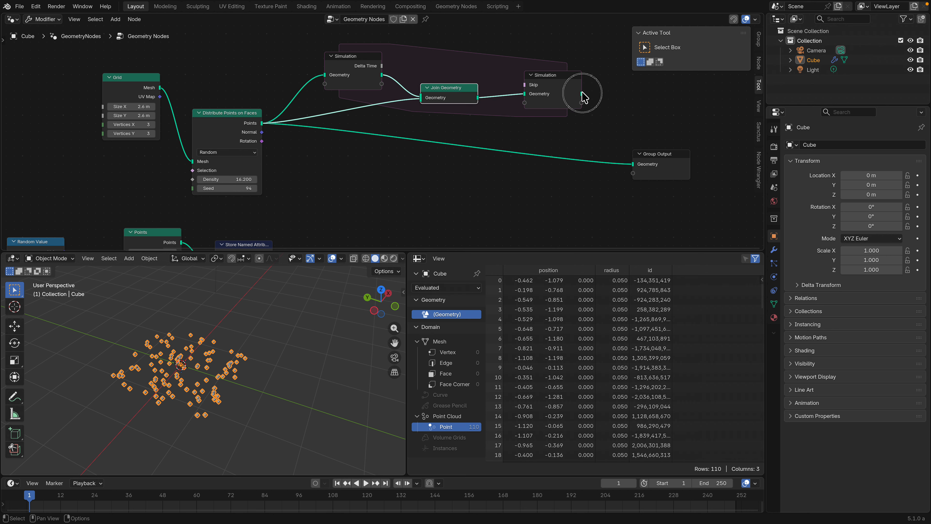
# - Connect the Simulation output's Geometry to the Group Output and tidy the positions of Group Output and Join Geometry
pyautogui.moveTo(582, 93); pyautogui.dragTo(636, 164)
pyautogui.moveTo(658, 158); pyautogui.dragTo(668, 159)
pyautogui.moveTo(448, 91); pyautogui.dragTo(434, 91)
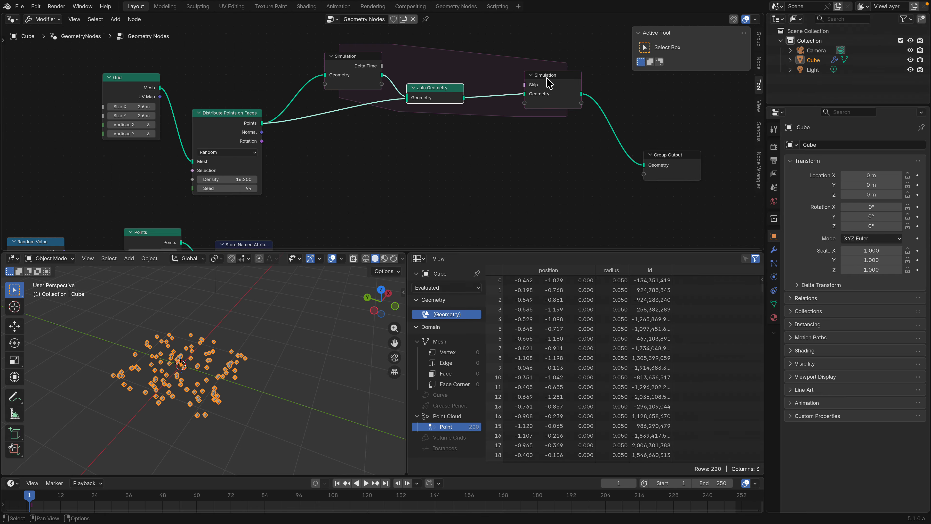
# - Make room in the simulation zone and insert a Set Position node between Join Geometry and the Simulation output
pyautogui.moveTo(547, 78); pyautogui.dragTo(581, 94)
pyautogui.hotkey('shift', 'a')
pyautogui.write('set')
pyautogui.click(557, 132)
pyautogui.click(508, 92)
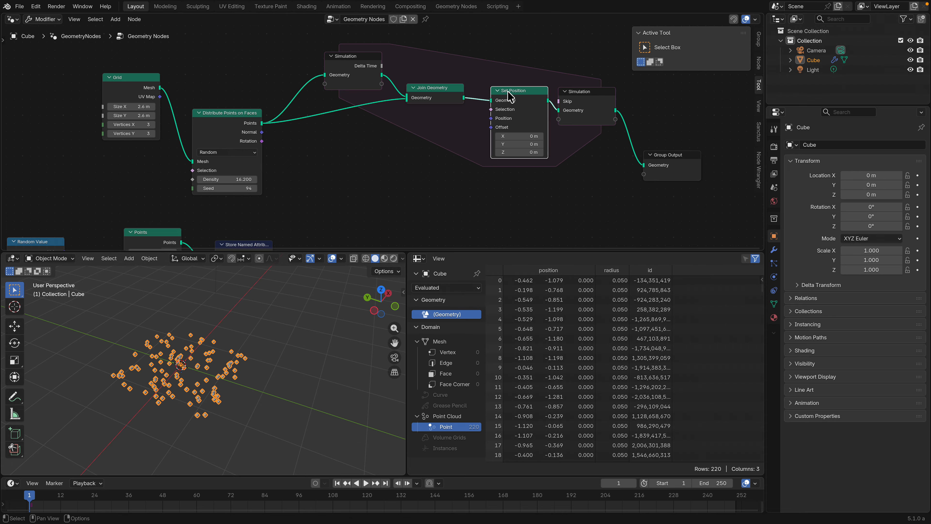
pyautogui.moveTo(507, 92); pyautogui.dragTo(519, 105)
# - Add a Noise Texture node and connect its Color to the Set Position node's Offset
pyautogui.hotkey('shift', 'a')
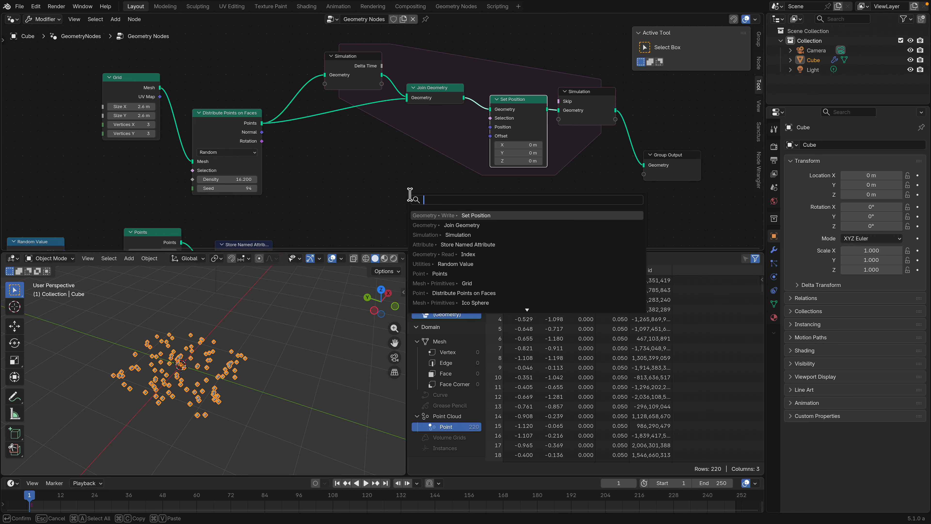
pyautogui.write('vector')
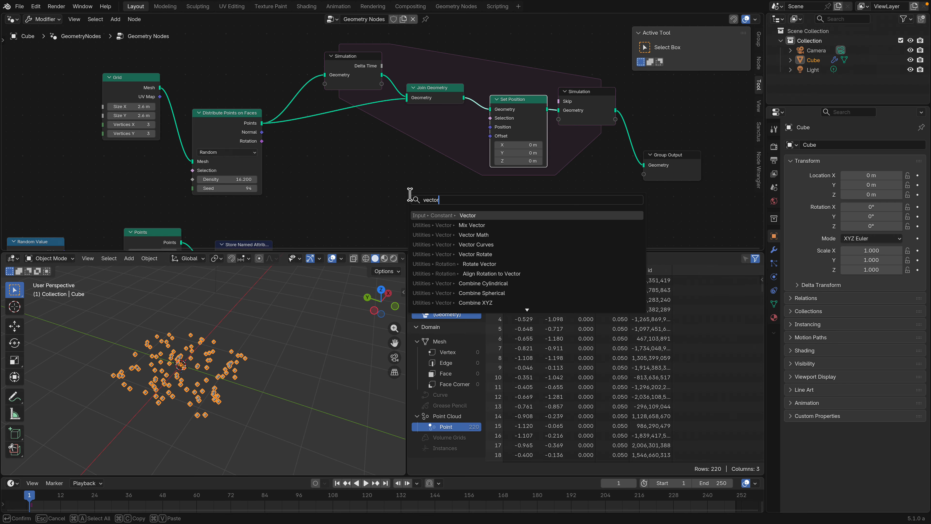
pyautogui.press('super+a')
pyautogui.write('noi')
pyautogui.press('Return')
pyautogui.click(345, 164)
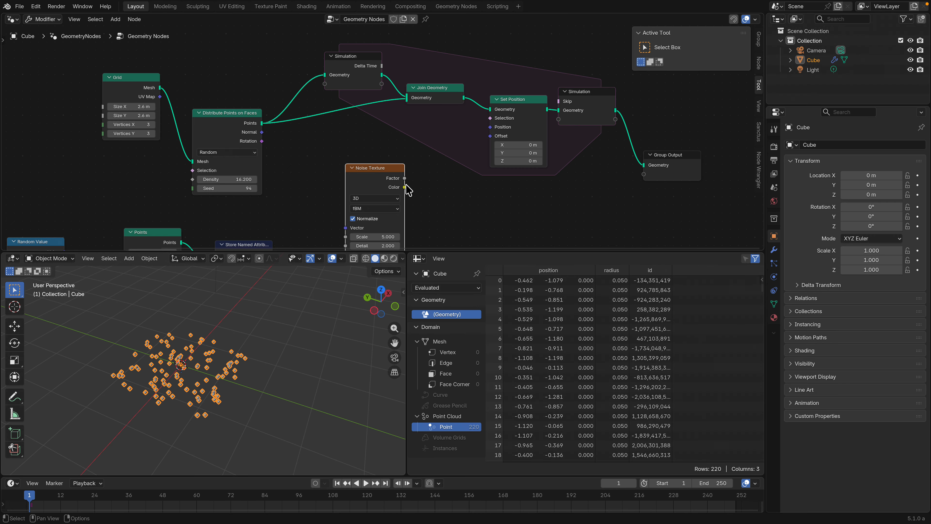
pyautogui.moveTo(413, 201); pyautogui.dragTo(398, 156, button='middle')
pyautogui.moveTo(389, 142); pyautogui.dragTo(476, 90)
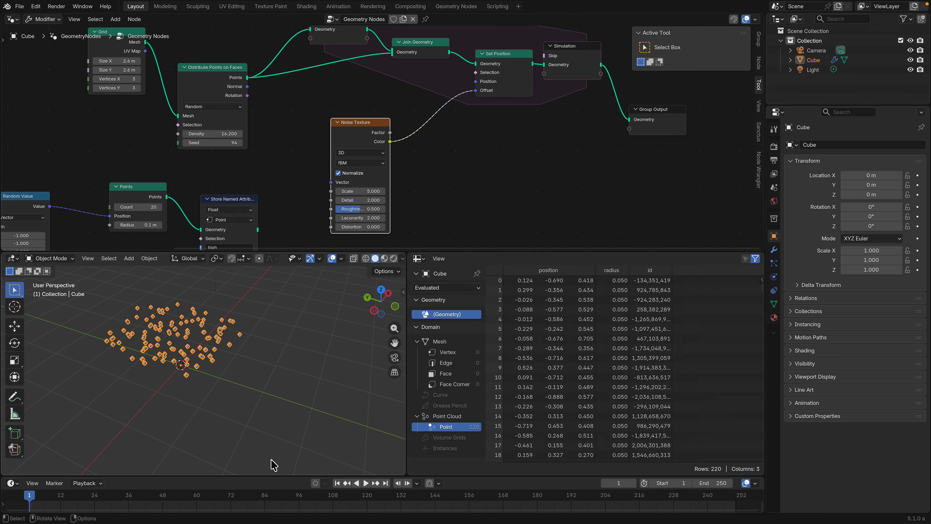
# - Play the animation to check how the noise offset moves the points
pyautogui.click(365, 483)
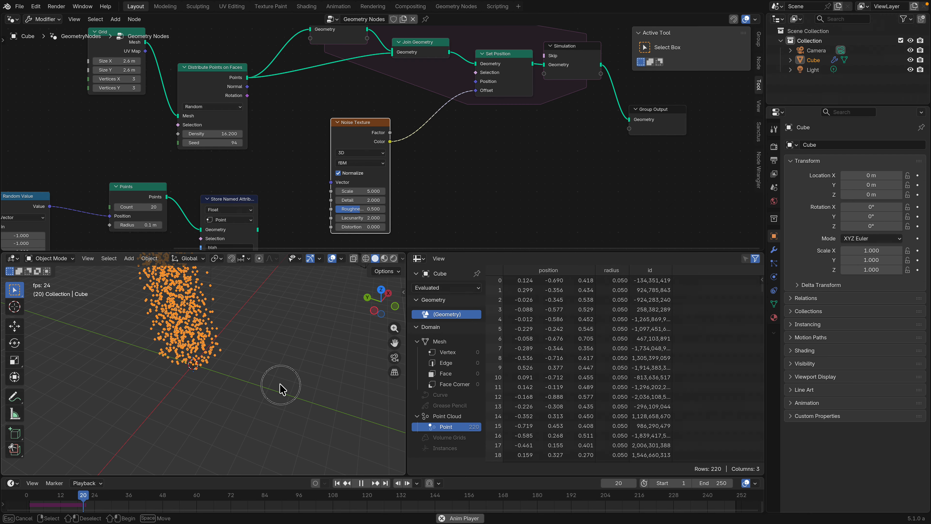
pyautogui.scroll(-3, 282, 388)
pyautogui.keyDown('ctrl'); pyautogui.moveTo(268, 380); pyautogui.dragTo(274, 345, button='middle'); pyautogui.keyUp('ctrl')
# - Set the Noise Texture Scale to 1 and replay the simulation from the first frame
pyautogui.click(350, 191)
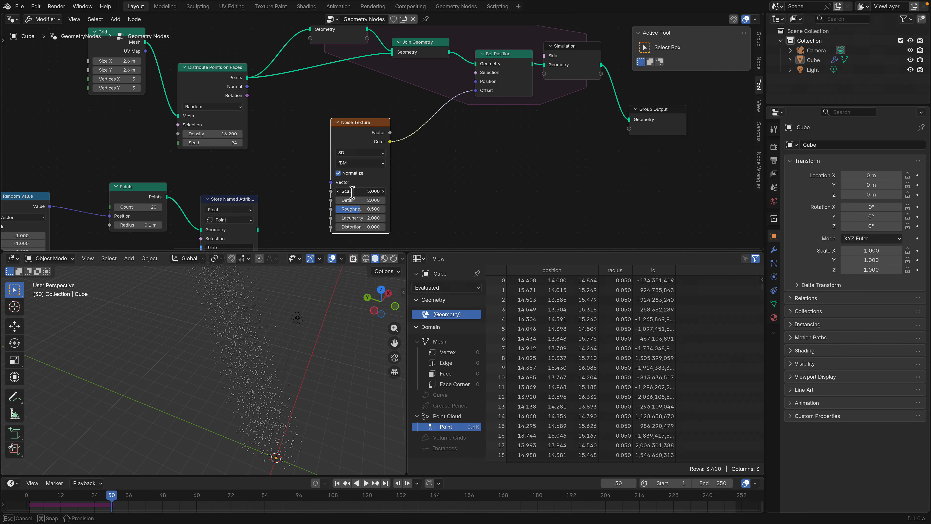
pyautogui.write('1')
pyautogui.press('Return')
pyautogui.keyDown('ctrl'); pyautogui.moveTo(324, 383); pyautogui.dragTo(331, 428, button='middle'); pyautogui.keyUp('ctrl')
pyautogui.click(337, 482)
pyautogui.click(365, 483)
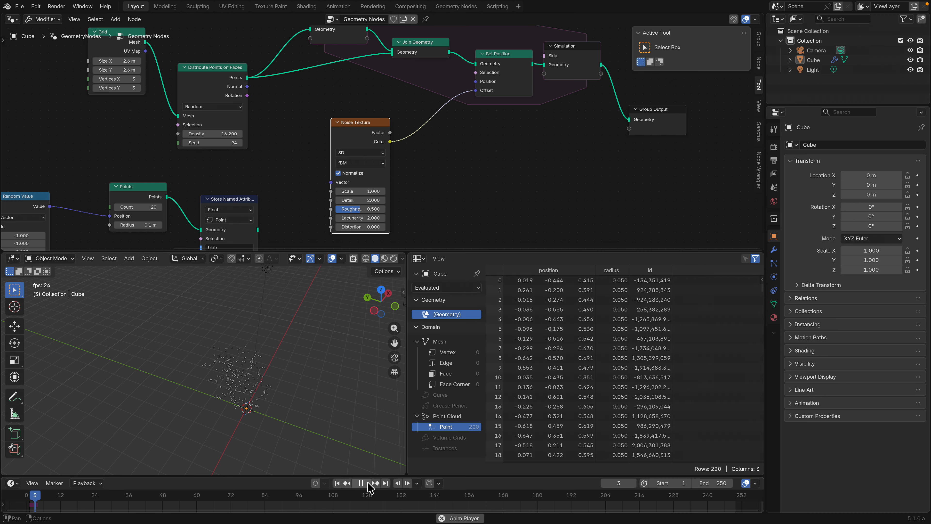
# - Set the Noise Texture Scale to 0.1 and replay the simulation from the first frame
pyautogui.click(356, 191)
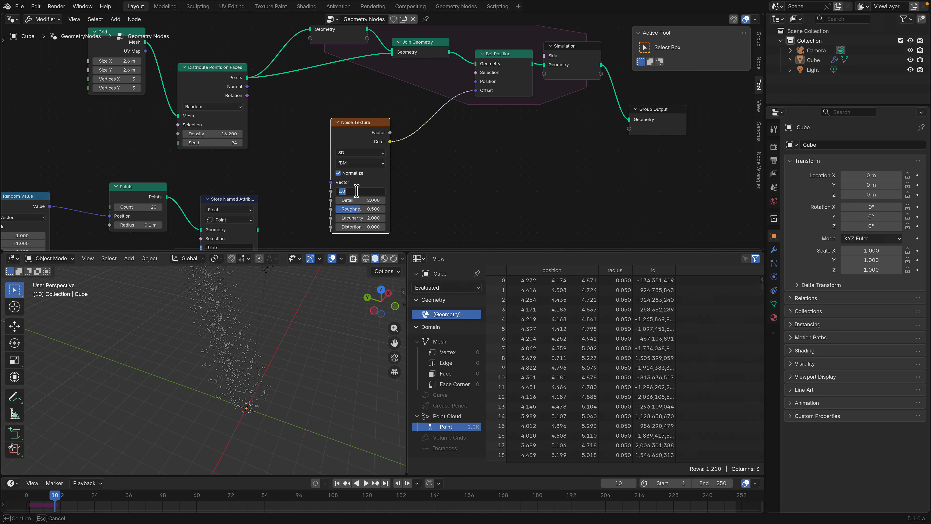
pyautogui.write('0.100')
pyautogui.press('Return')
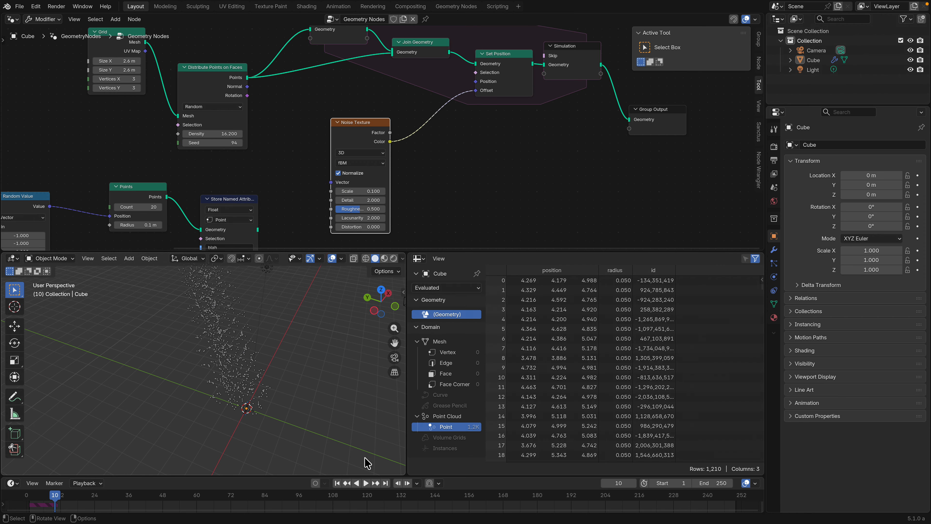
pyautogui.click(337, 483)
pyautogui.click(365, 483)
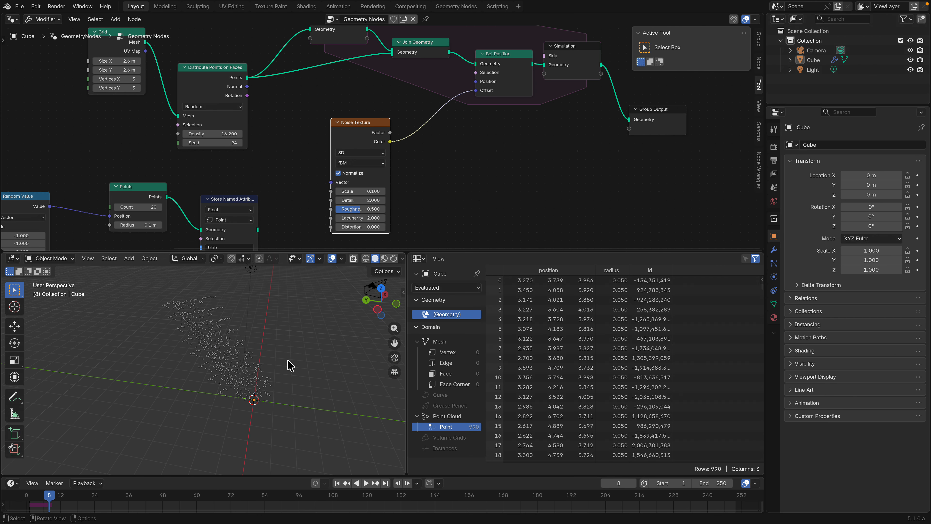
# - Insert a Vector Math node set to Add between the Noise Texture Color and the Set Position Offset
pyautogui.moveTo(458, 170); pyautogui.dragTo(409, 170, button='middle')
pyautogui.hotkey('ctrl', 'f')
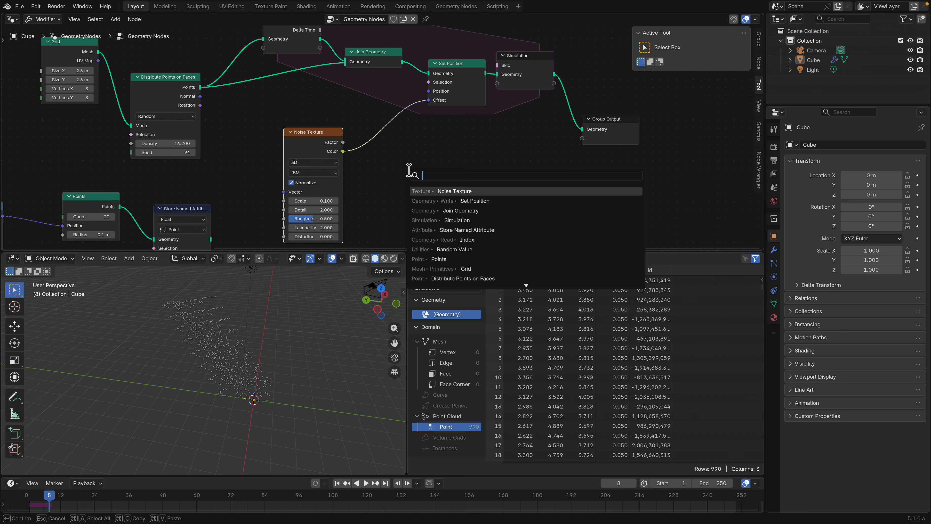
pyautogui.write('vector')
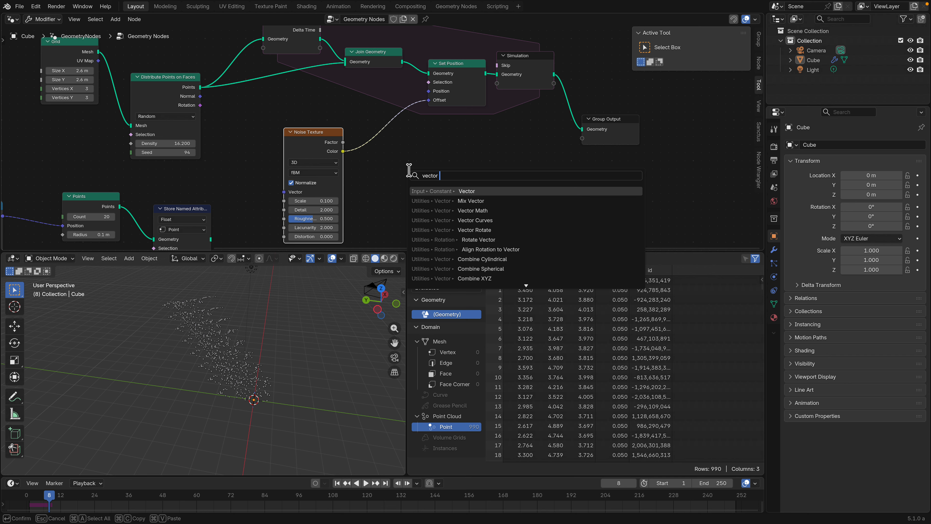
pyautogui.write(' ma')
pyautogui.press('Return')
pyautogui.click(364, 118)
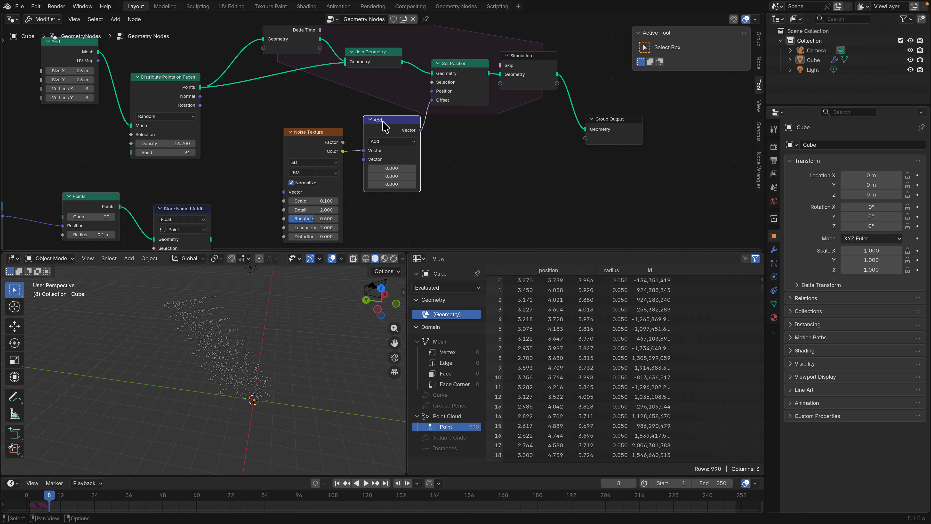
# - Set all three components of the Add node's second vector to -0.5 and replay the simulation from the first frame
pyautogui.click(392, 168)
pyautogui.write('-0.5')
pyautogui.press('Return')
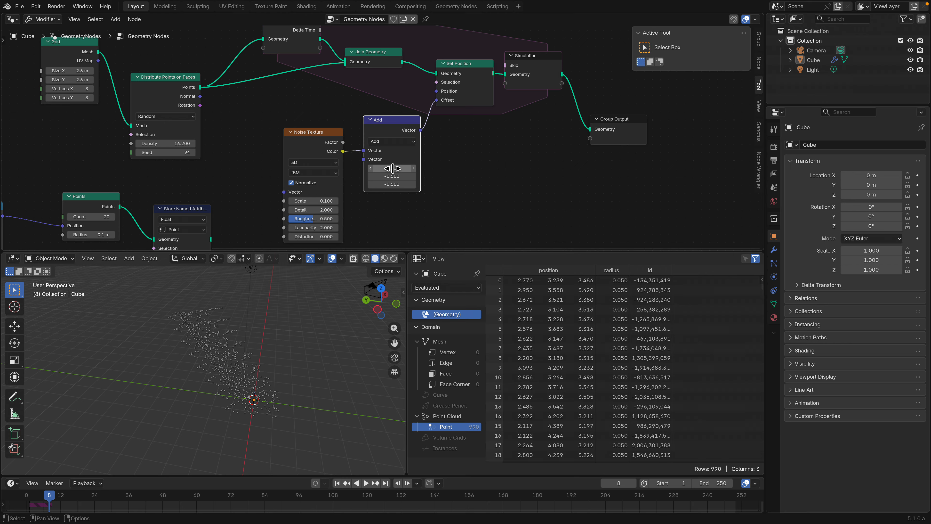
pyautogui.click(337, 483)
pyautogui.click(366, 483)
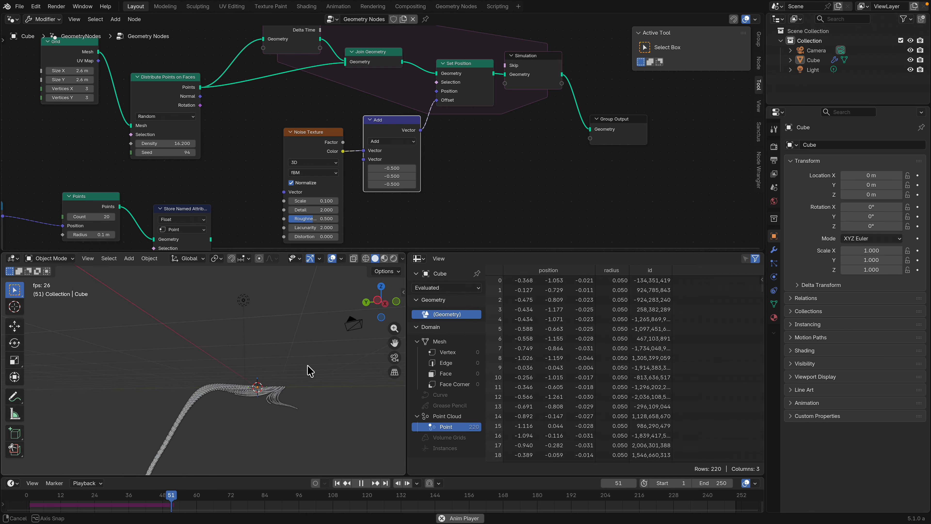
pyautogui.press('space')
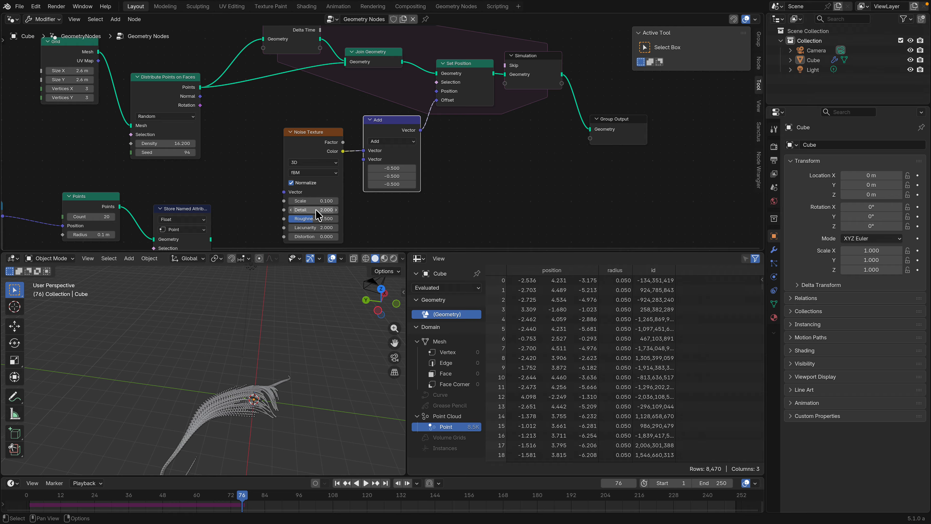
# - Lower the Noise Texture Scale to 0.06
pyautogui.moveTo(318, 203); pyautogui.dragTo(315, 200)
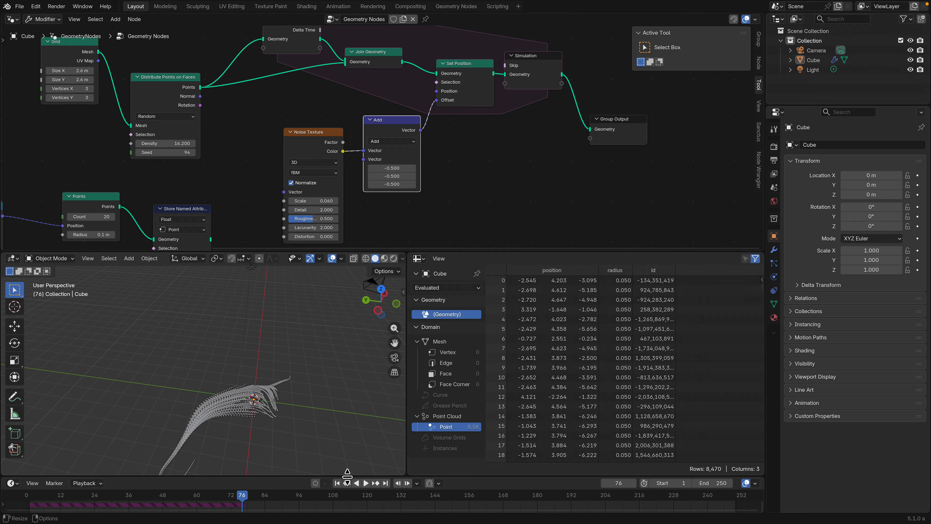
# - Replay the simulation from the first frame to check the shape of the point trails
pyautogui.click(337, 483)
pyautogui.click(366, 482)
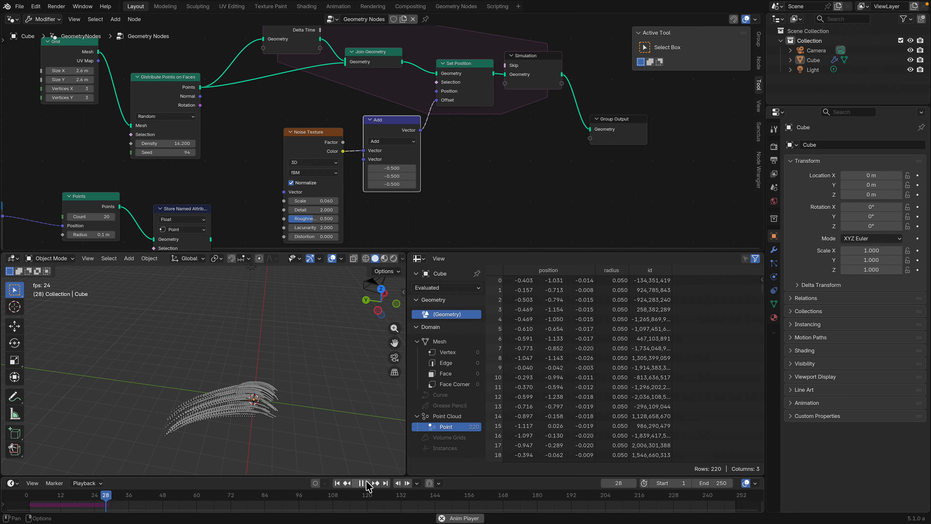
pyautogui.click(366, 483)
# - Set the Noise Texture Scale to 0.92, replay the simulation from the first frame and save the file
pyautogui.moveTo(316, 201); pyautogui.dragTo(403, 418)
pyautogui.click(338, 483)
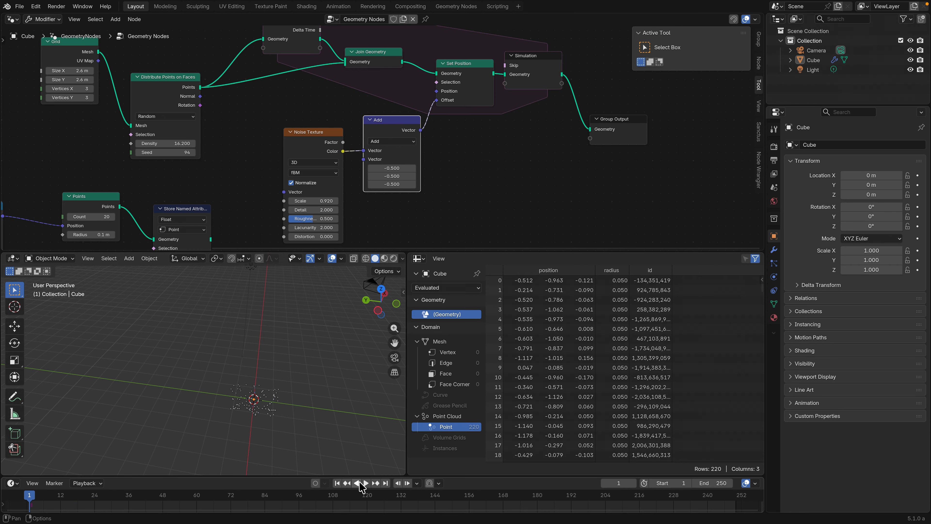
pyautogui.click(366, 483)
pyautogui.moveTo(278, 388)
pyautogui.mouseDown(button='middle')
pyautogui.moveTo(312, 384)
pyautogui.moveTo(279, 385)
pyautogui.mouseUp(button='middle')
pyautogui.hotkey('ctrl', 's')
pyautogui.press('space')
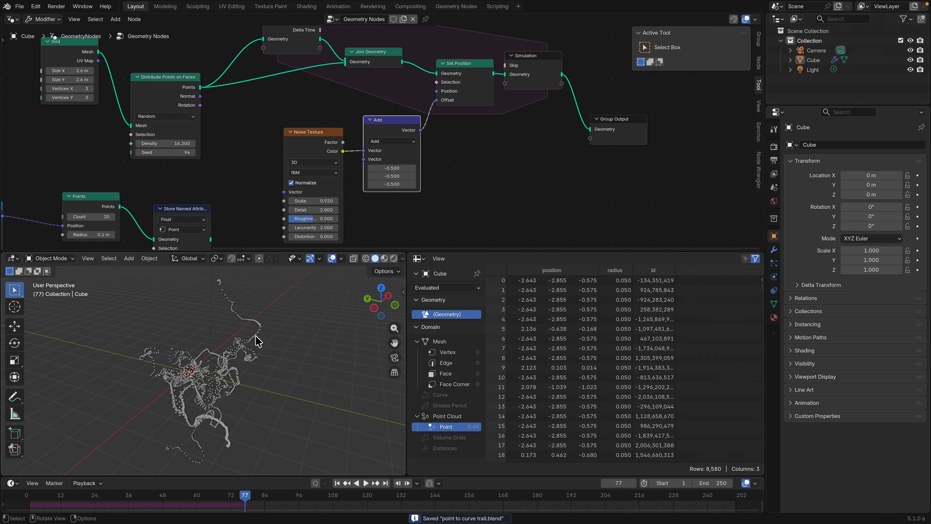
pyautogui.moveTo(218, 361)
pyautogui.mouseDown(button='middle')
pyautogui.moveTo(176, 292)
pyautogui.moveTo(236, 364)
pyautogui.mouseUp(button='middle')
# - Reposition the Simulation input and Distribute Points on Faces nodes to tidy the links into Join Geometry
pyautogui.moveTo(323, 121); pyautogui.dragTo(294, 182, button='middle')
pyautogui.moveTo(354, 184); pyautogui.dragTo(350, 196)
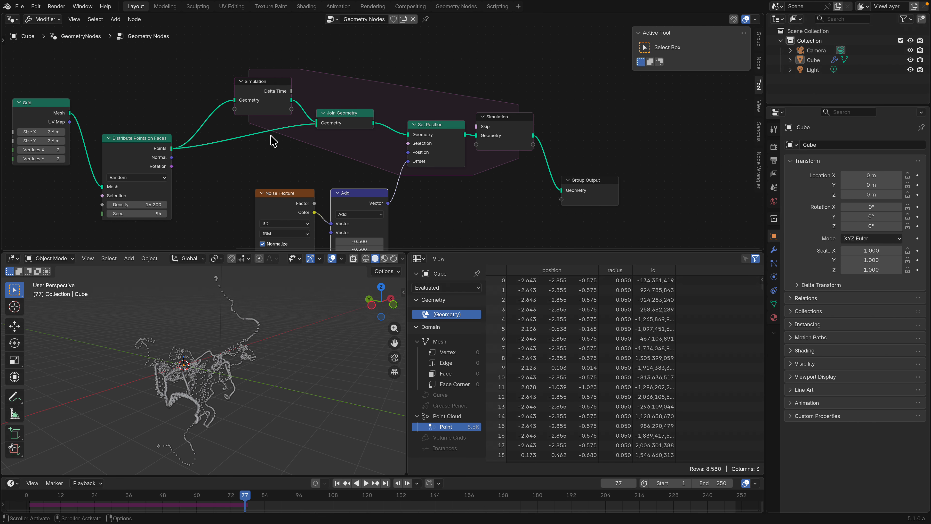
pyautogui.moveTo(266, 89); pyautogui.dragTo(249, 72)
pyautogui.moveTo(296, 103); pyautogui.dragTo(317, 128, button='middle')
pyautogui.scroll(1, 318, 127)
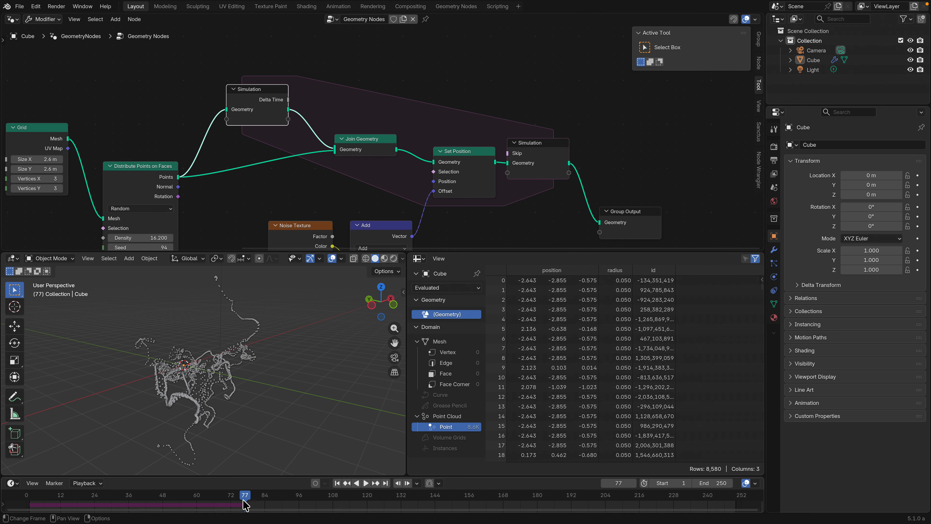
pyautogui.moveTo(161, 173); pyautogui.dragTo(162, 169)
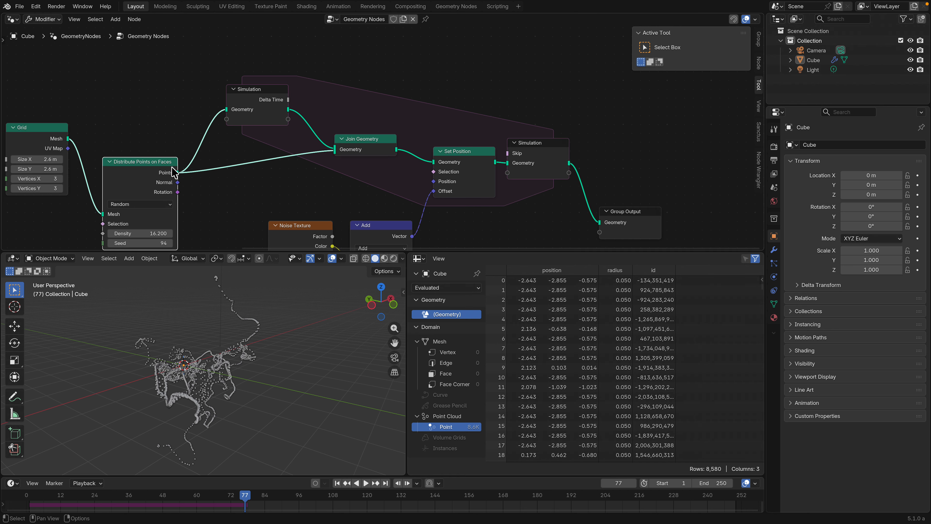
# - Move the Group Output aside and insert a Points to Curves node between the Simulation output and the Group Output
pyautogui.scroll(-1, 587, 178)
pyautogui.moveTo(586, 178); pyautogui.dragTo(389, 118, button='middle')
pyautogui.moveTo(438, 147); pyautogui.dragTo(553, 160)
pyautogui.hotkey('shift', 'a')
pyautogui.click(487, 139)
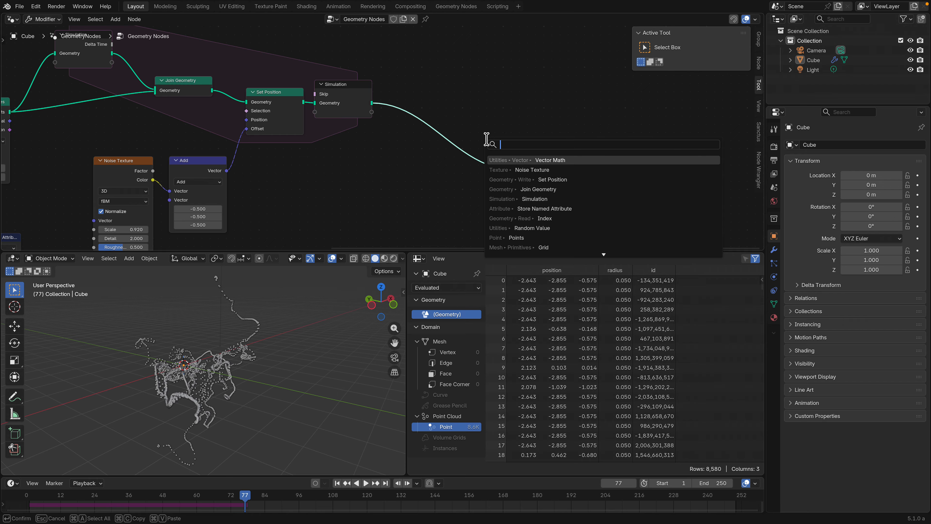
pyautogui.write('point to')
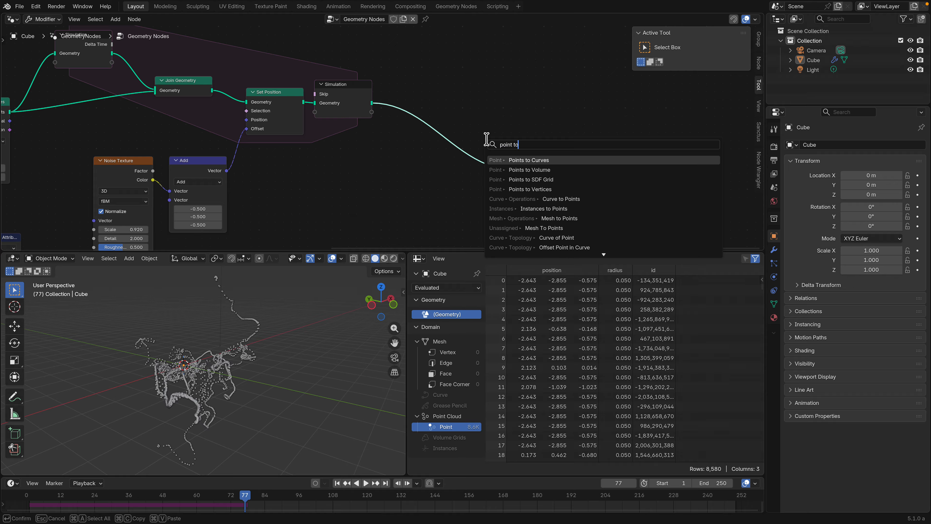
pyautogui.press('Return')
pyautogui.click(431, 129)
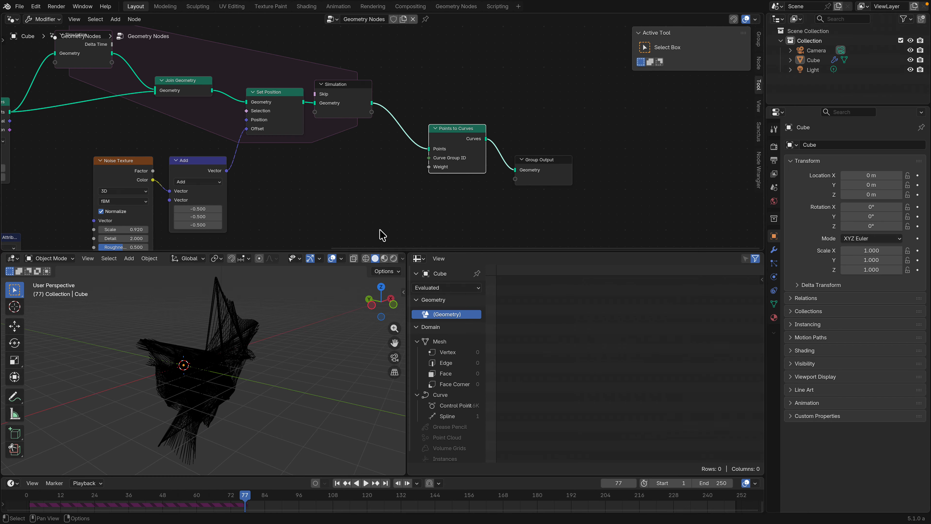
# - Replay the simulation from the first frame and examine the generated curve from another angle
pyautogui.moveTo(257, 391); pyautogui.dragTo(311, 389, button='middle')
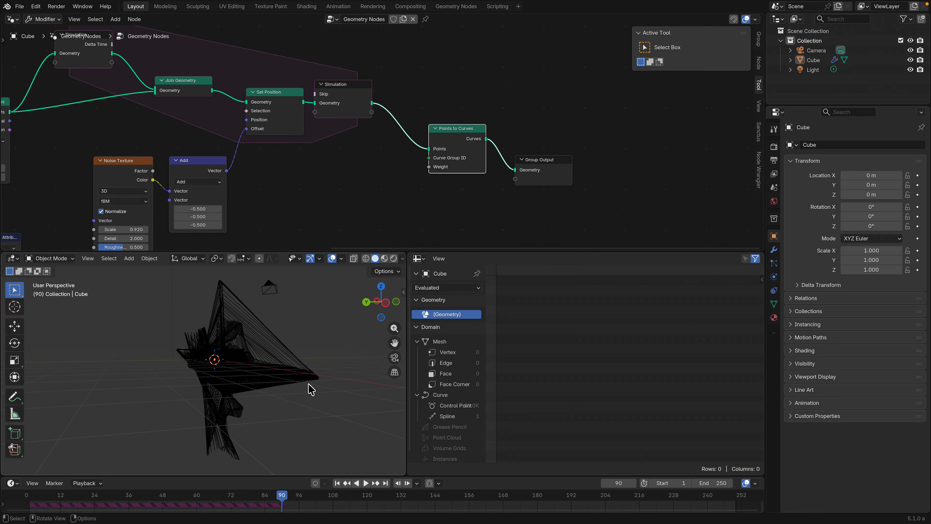
pyautogui.hotkey('shift', 'Left')
pyautogui.click(366, 484)
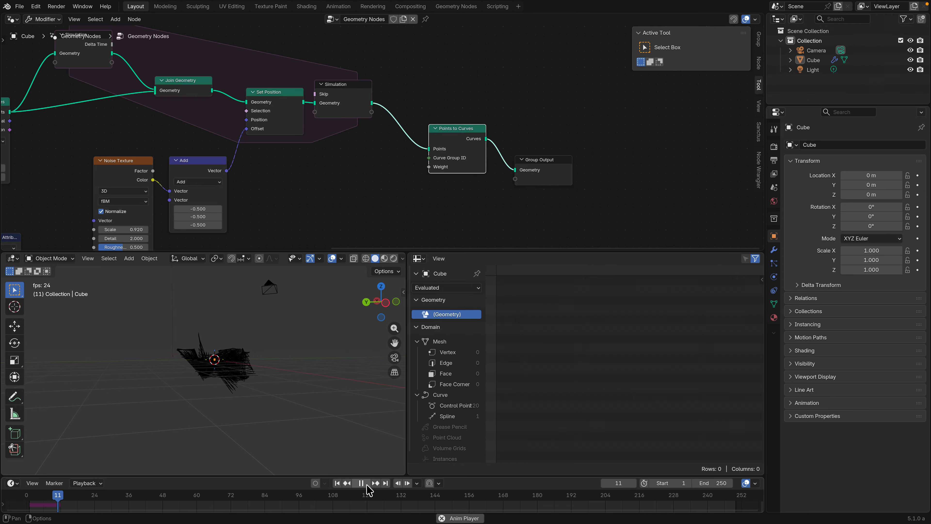
# - Add an ID node and connect it to the Curve Group ID of Points to Curves
pyautogui.scroll(-2, 354, 158)
pyautogui.hotkey('shift', 'a')
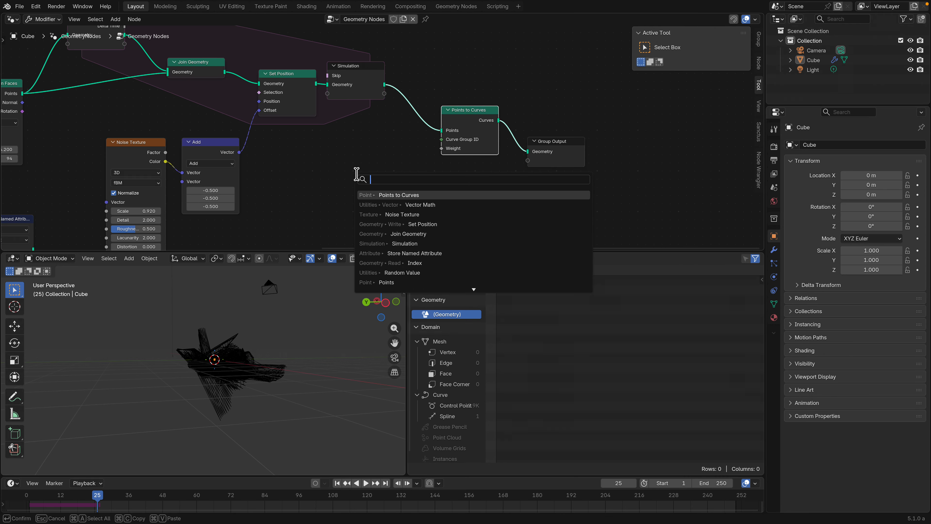
pyautogui.write('id')
pyautogui.press('Return')
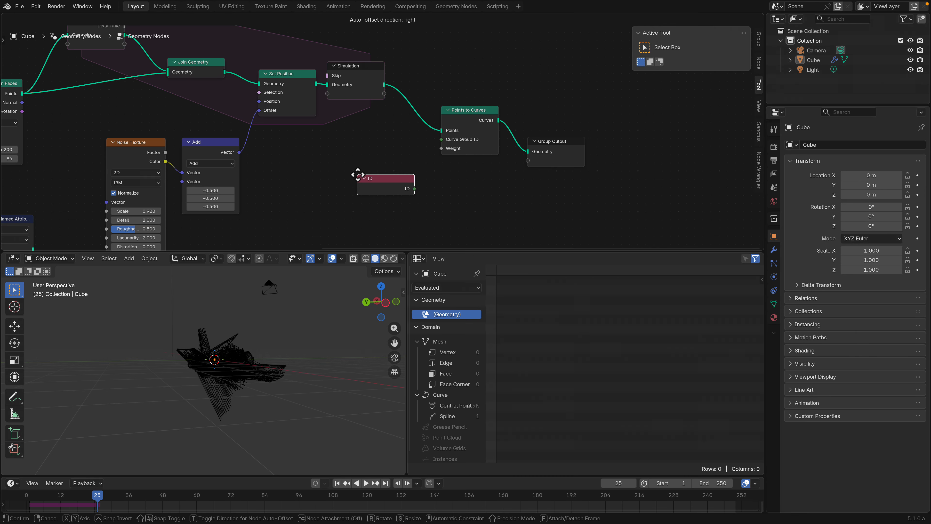
pyautogui.click(351, 167)
pyautogui.moveTo(408, 181); pyautogui.dragTo(440, 139)
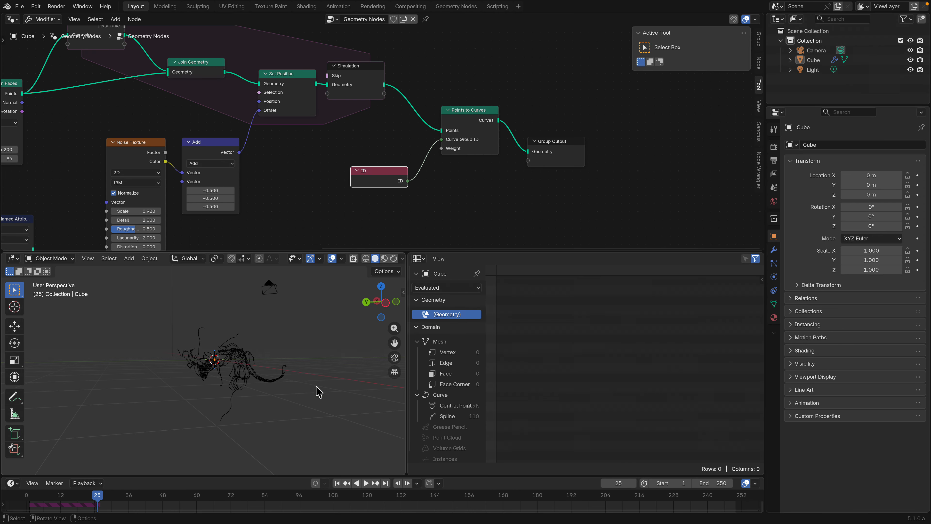
# - Replay the simulation with the ID grouping from the first frame, stop it and select the resulting curves
pyautogui.click(338, 483)
pyautogui.click(366, 483)
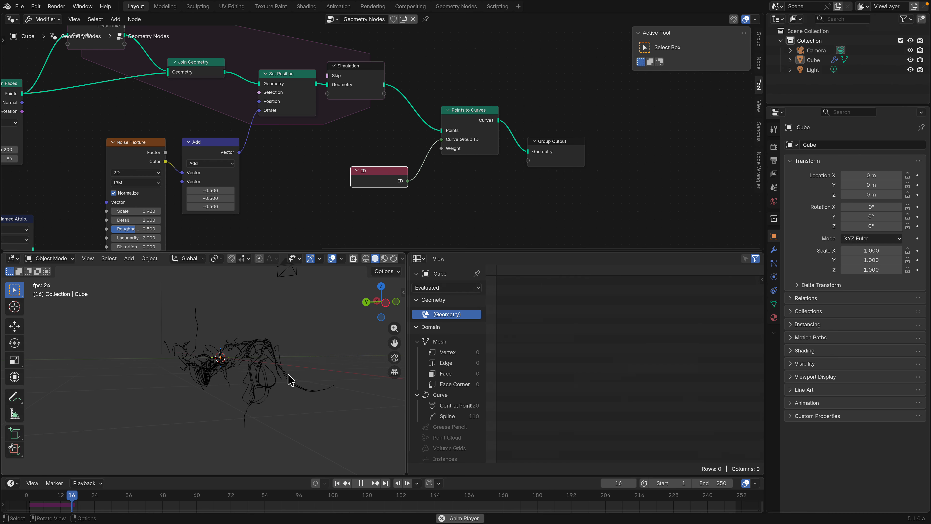
pyautogui.press('space')
pyautogui.click(260, 389)
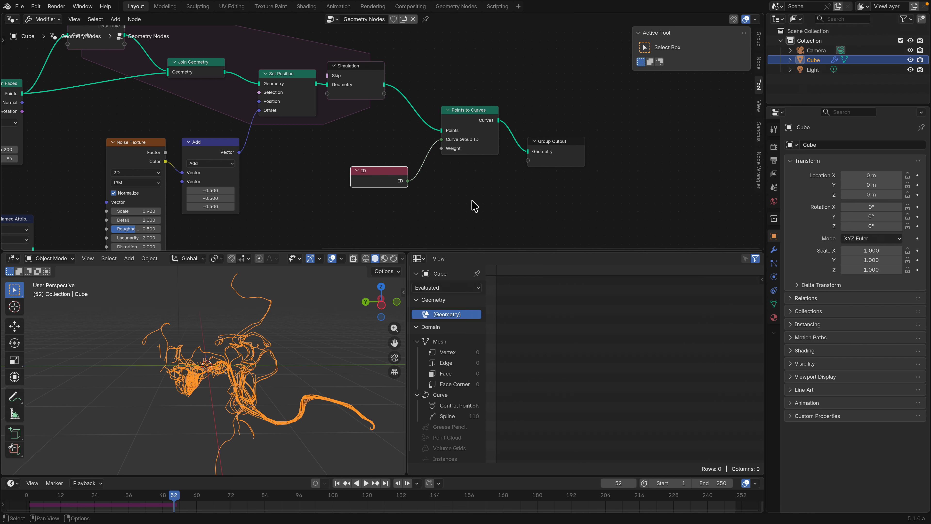
# - Add a Named Attribute node below the ID node and choose the integer id attribute
pyautogui.moveTo(474, 204); pyautogui.dragTo(431, 179, button='middle')
pyautogui.hotkey('shift', 'a')
pyautogui.write('named att')
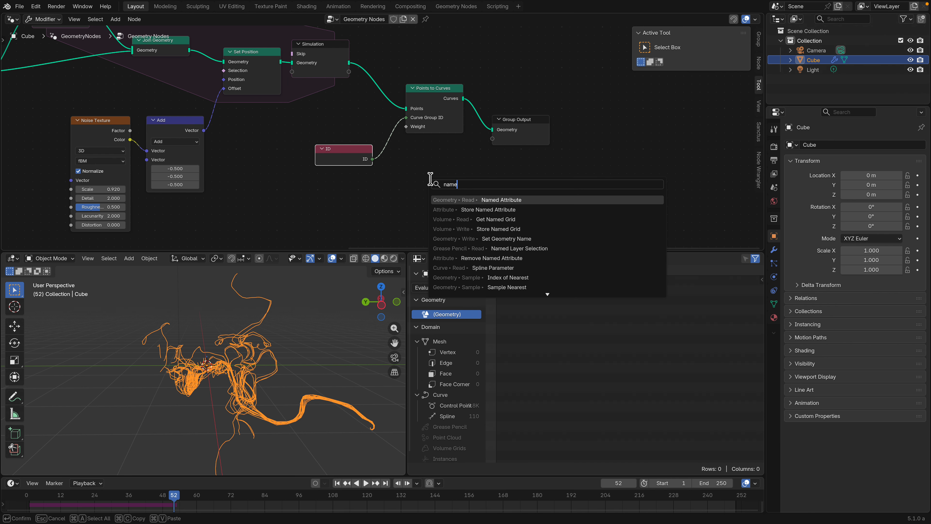
pyautogui.press('Return')
pyautogui.click(317, 193)
pyautogui.click(322, 217)
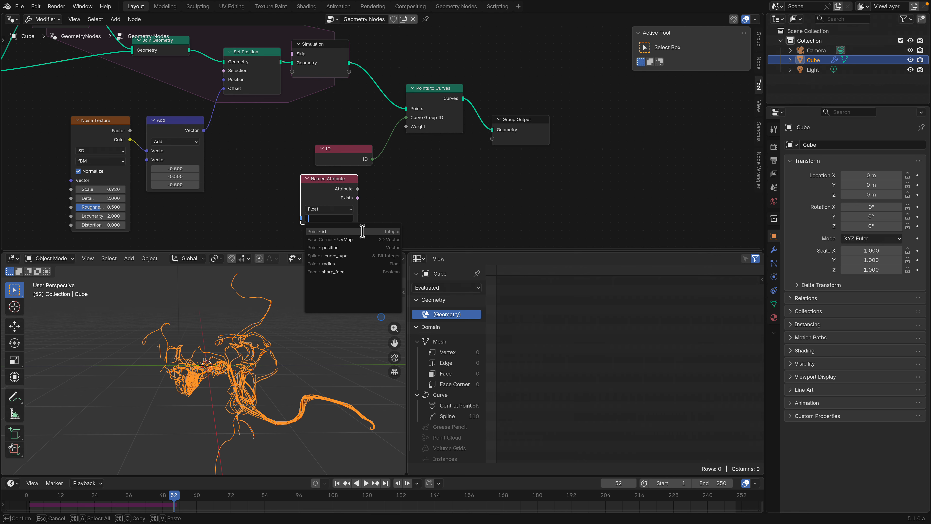
pyautogui.press('Escape')
# - Reposition the Distribute Points on Faces and Grid nodes at the start of the node tree
pyautogui.scroll(-4, 231, 219)
pyautogui.moveTo(231, 219); pyautogui.dragTo(357, 190, button='middle')
pyautogui.moveTo(302, 180); pyautogui.dragTo(438, 176, button='middle')
pyautogui.moveTo(295, 188); pyautogui.dragTo(405, 183, button='middle')
pyautogui.moveTo(351, 110); pyautogui.dragTo(357, 201, button='middle')
pyautogui.scroll(1, 357, 201)
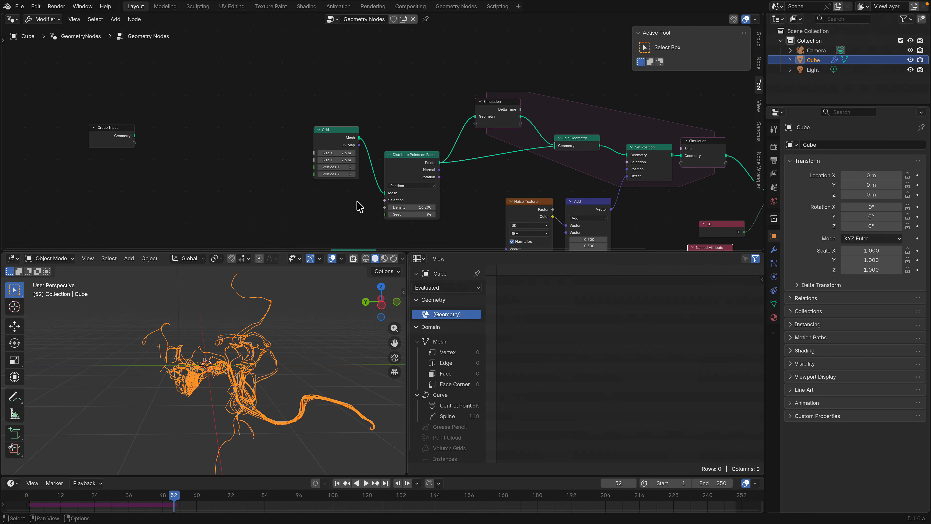
pyautogui.moveTo(372, 142); pyautogui.dragTo(291, 130, button='middle')
pyautogui.scroll(3, 304, 142)
pyautogui.moveTo(325, 146); pyautogui.dragTo(291, 86)
pyautogui.moveTo(223, 113); pyautogui.dragTo(200, 80)
pyautogui.scroll(-3, 315, 115)
pyautogui.moveTo(357, 146); pyautogui.dragTo(246, 78, button='middle')
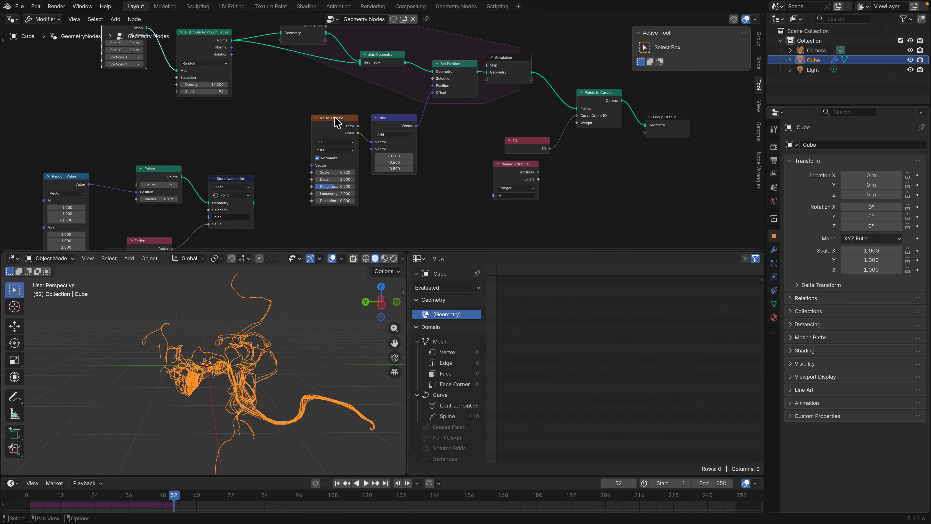
# - Move the Random Value, Points, Index and Store Named Attribute nodes together beneath the Grid branch
pyautogui.moveTo(277, 163); pyautogui.dragTo(314, 137, button='middle')
pyautogui.moveTo(85, 110); pyautogui.dragTo(283, 230)
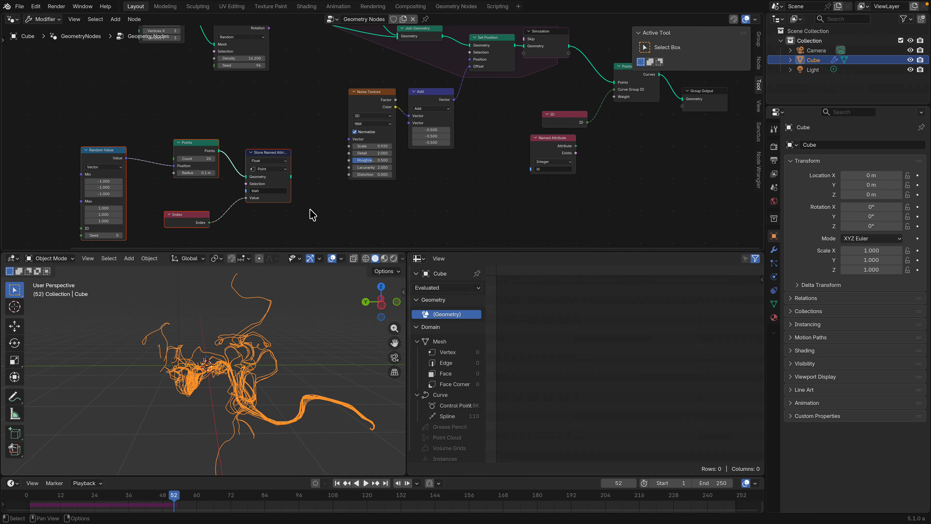
pyautogui.scroll(-1, 314, 170)
pyautogui.press('g')
pyautogui.click(315, 134)
pyautogui.moveTo(330, 118); pyautogui.dragTo(297, 169, button='middle')
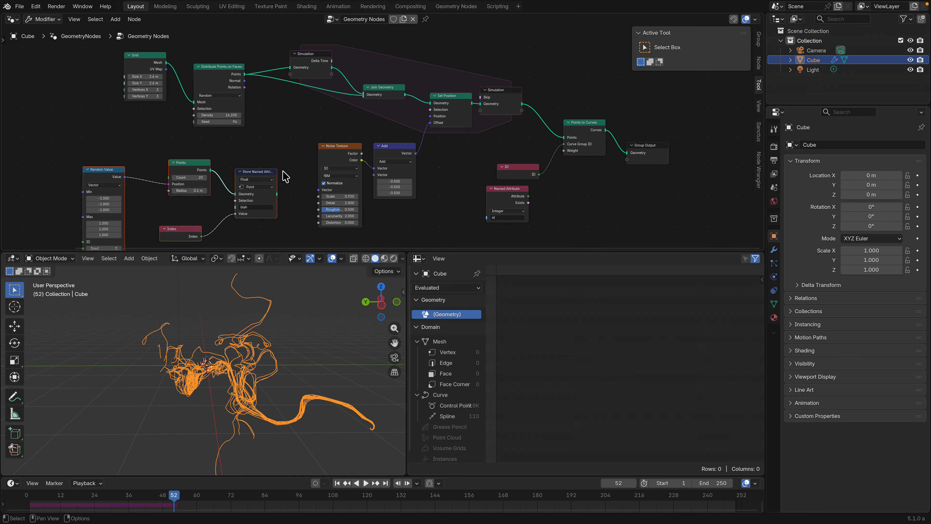
# - Move the Grid and Distribute Points on Faces nodes up and away from the simulation zone
pyautogui.moveTo(110, 41); pyautogui.dragTo(247, 93)
pyautogui.moveTo(204, 66); pyautogui.dragTo(324, 125, button='middle')
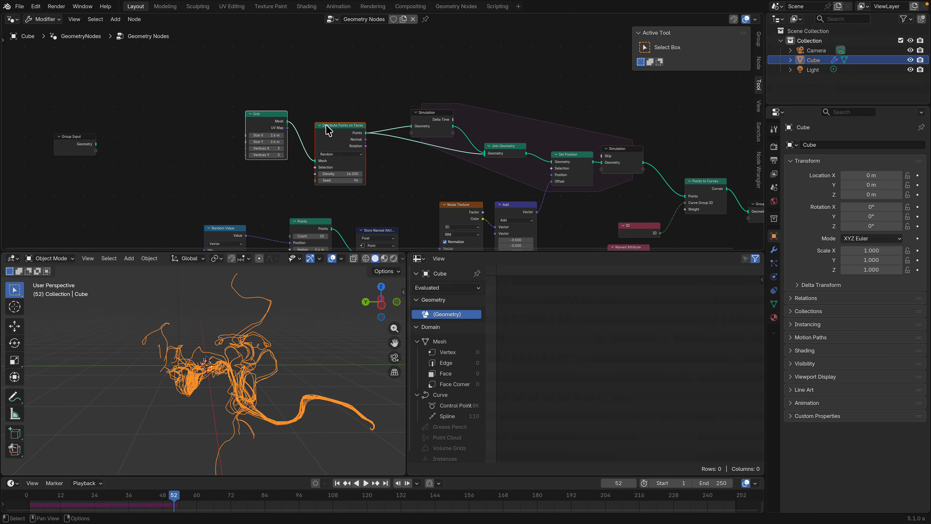
pyautogui.press('g')
pyautogui.click(251, 65)
pyautogui.press('g')
pyautogui.click(274, 98)
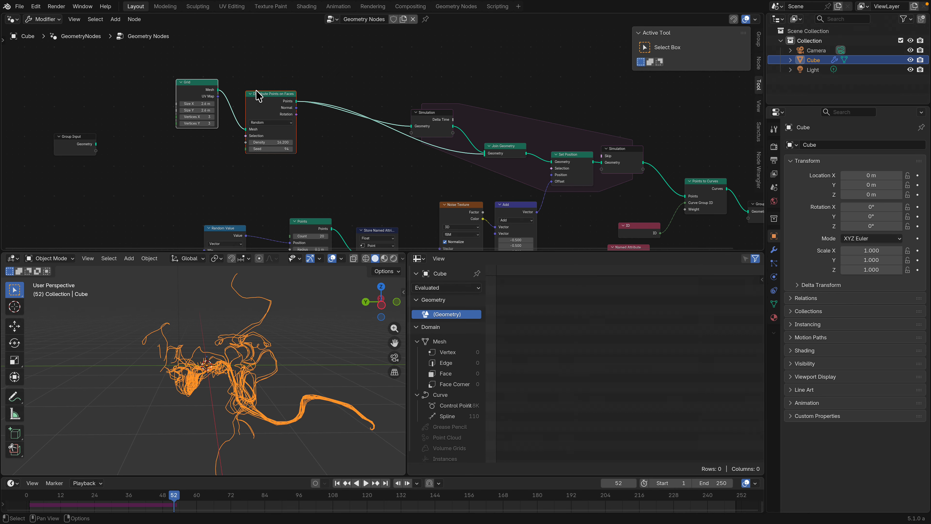
pyautogui.moveTo(218, 90); pyautogui.dragTo(254, 81)
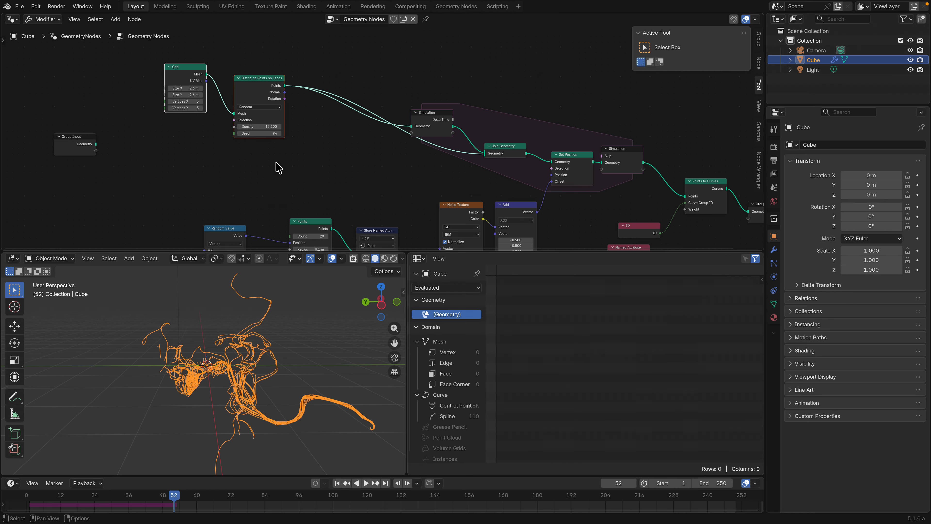
# - Reposition the Points branch so its Store Named Attribute node is closer to the simulation zone
pyautogui.moveTo(276, 162); pyautogui.dragTo(271, 144, button='middle')
pyautogui.moveTo(203, 154); pyautogui.dragTo(391, 236)
pyautogui.press('g')
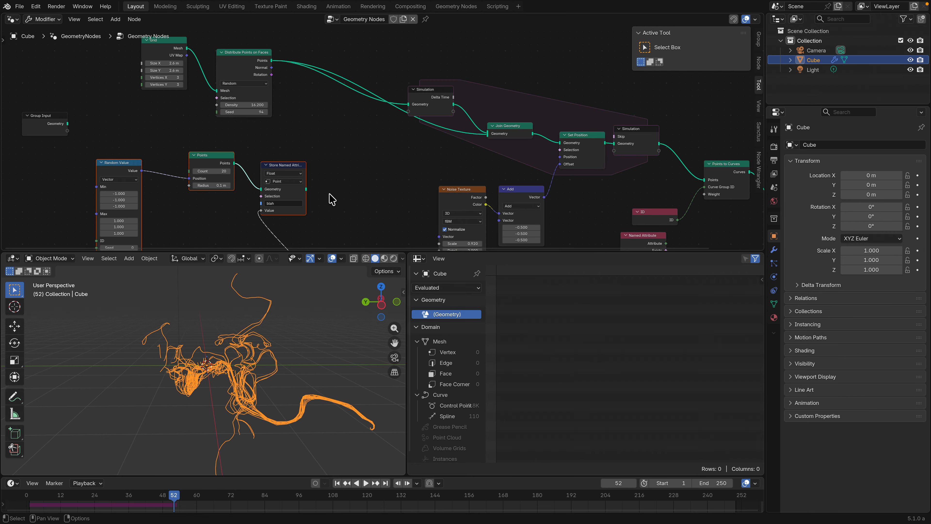
pyautogui.moveTo(287, 193); pyautogui.dragTo(220, 149)
pyautogui.moveTo(253, 140); pyautogui.dragTo(254, 197, button='middle')
pyautogui.scroll(3, 259, 195)
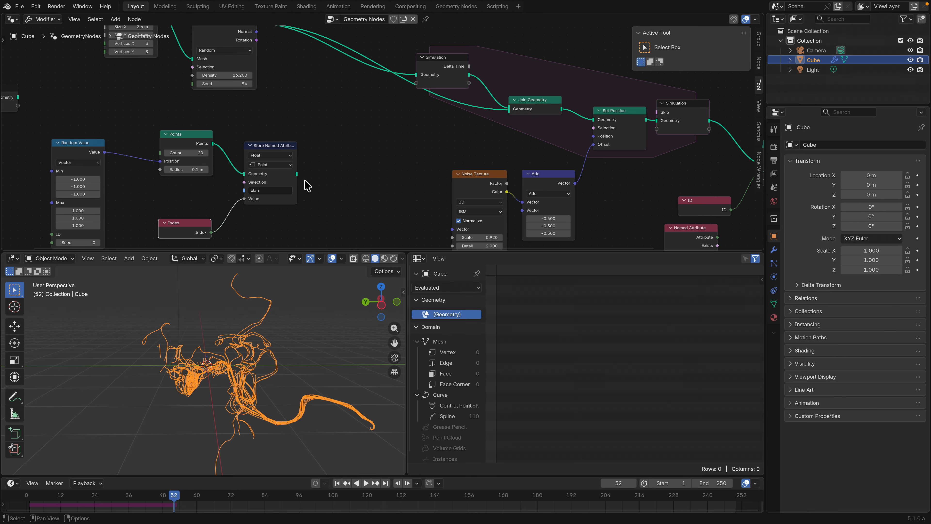
# - Feed the Store Named Attribute geometry into the Simulation input and Join Geometry, cutting the remaining Distribute Points on Faces link
pyautogui.moveTo(273, 146); pyautogui.dragTo(275, 150)
pyautogui.moveTo(336, 175); pyautogui.dragTo(341, 198, button='middle')
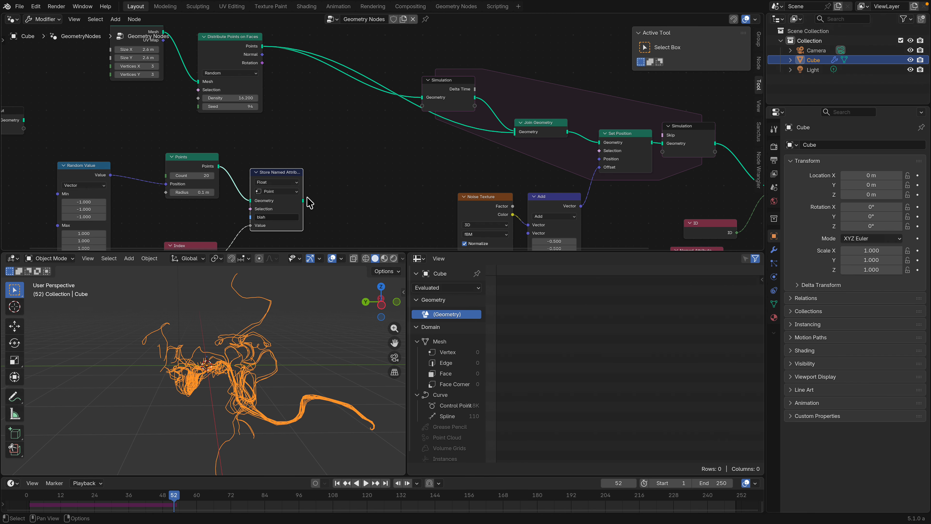
pyautogui.moveTo(304, 200); pyautogui.dragTo(421, 98)
pyautogui.moveTo(304, 201); pyautogui.dragTo(504, 141)
pyautogui.keyDown('ctrl'); pyautogui.moveTo(472, 127); pyautogui.dragTo(473, 127, button='right'); pyautogui.keyUp('ctrl')
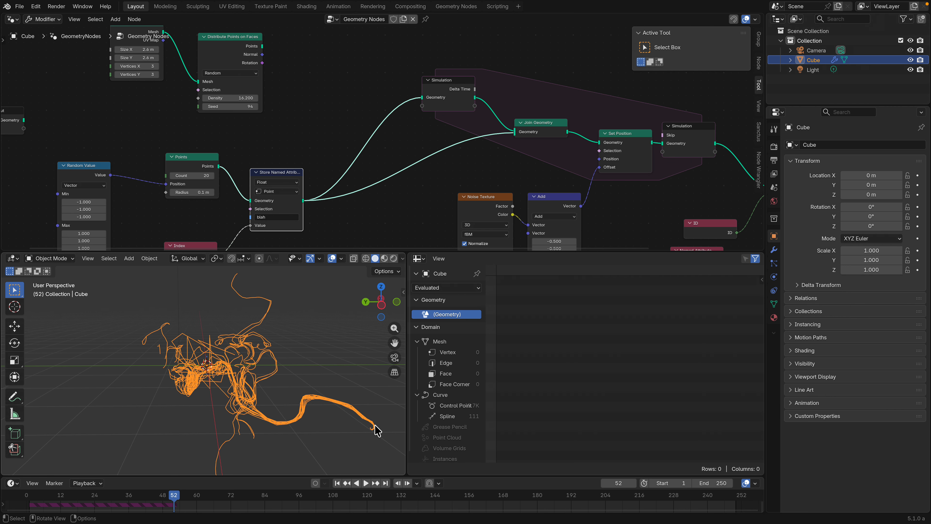
# - Replay the simulation from the first frame to check the curves made from the Points branch
pyautogui.click(337, 483)
pyautogui.click(366, 483)
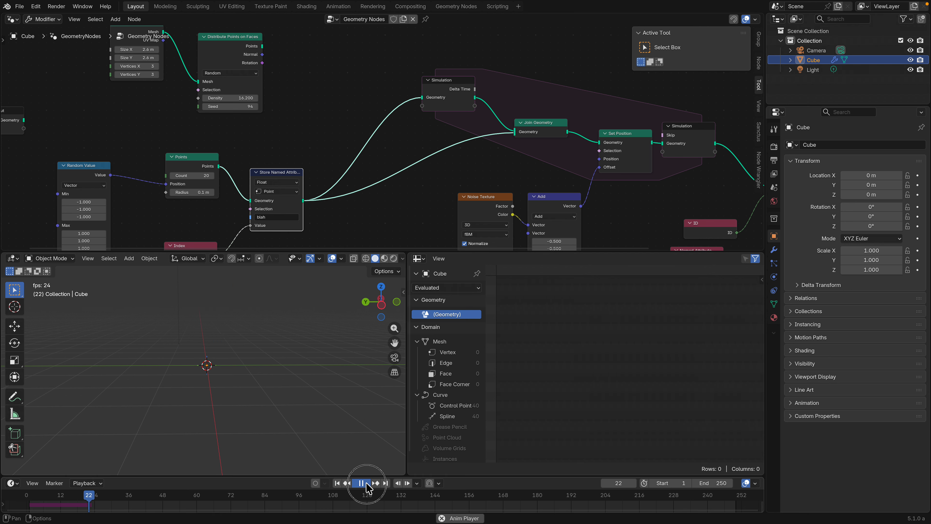
pyautogui.click(366, 483)
pyautogui.moveTo(260, 390); pyautogui.dragTo(258, 389, button='middle')
# - Set the Named Attribute node to the float attribute blah and connect it to Curve Group ID in place of ID
pyautogui.moveTo(422, 176); pyautogui.dragTo(327, 143, button='middle')
pyautogui.moveTo(491, 158); pyautogui.dragTo(259, 110, button='middle')
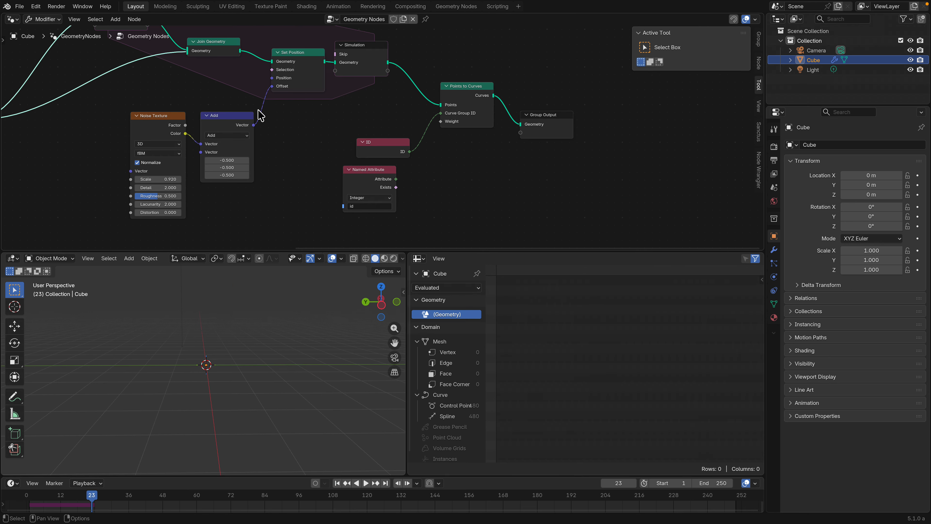
pyautogui.moveTo(374, 144); pyautogui.dragTo(344, 136)
pyautogui.click(368, 206)
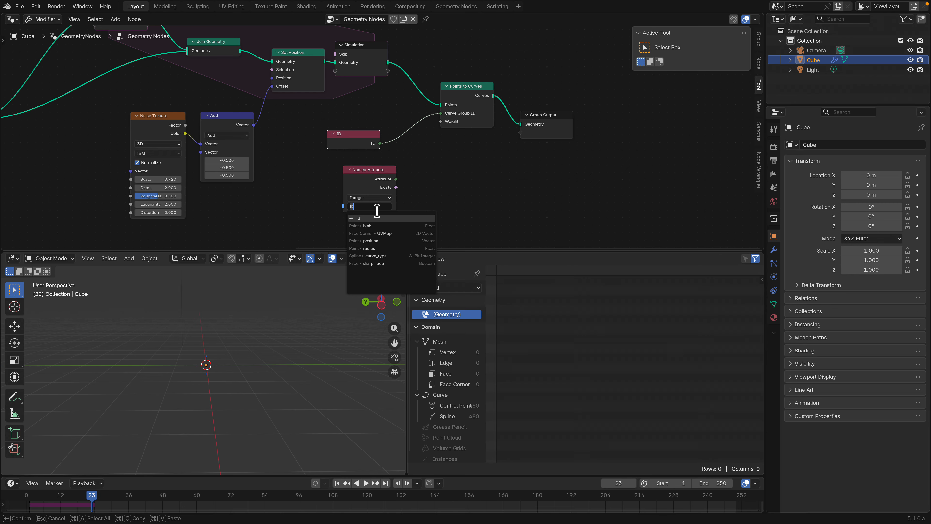
pyautogui.click(379, 226)
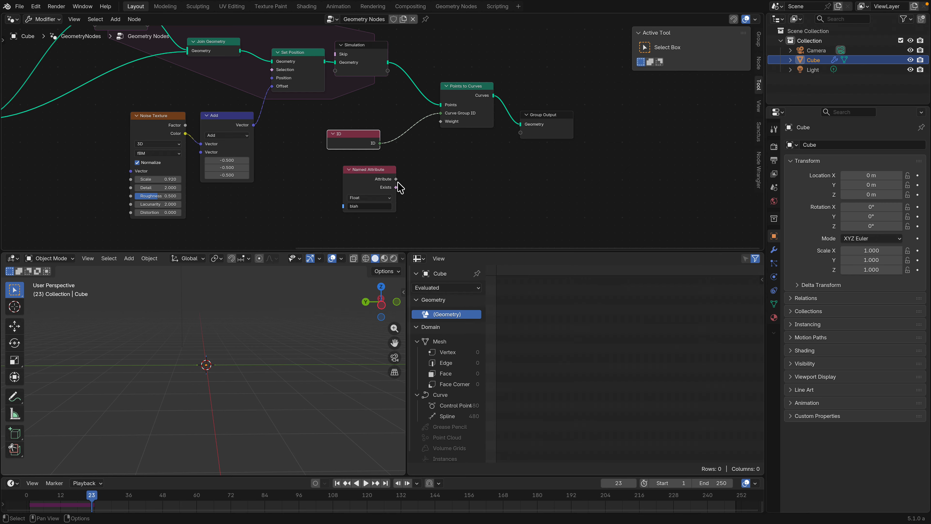
pyautogui.moveTo(396, 179); pyautogui.dragTo(441, 113)
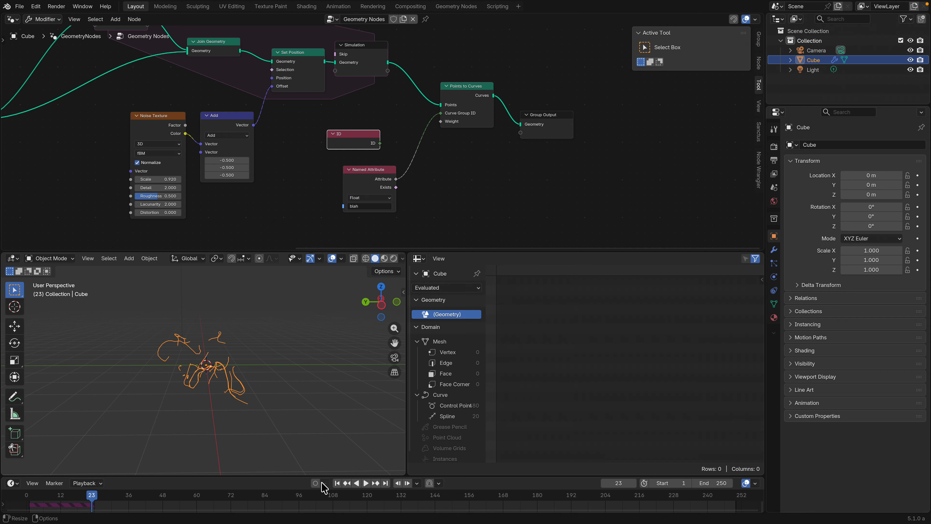
# - Replay the simulation from the first frame with the blah grouping, stop it and save the file
pyautogui.click(337, 483)
pyautogui.click(367, 486)
pyautogui.moveTo(253, 382)
pyautogui.mouseDown(button='middle')
pyautogui.moveTo(209, 400)
pyautogui.moveTo(273, 373)
pyautogui.moveTo(260, 372)
pyautogui.mouseUp(button='middle')
pyautogui.scroll(-2, 253, 381)
pyautogui.press('space')
pyautogui.press('super+s')
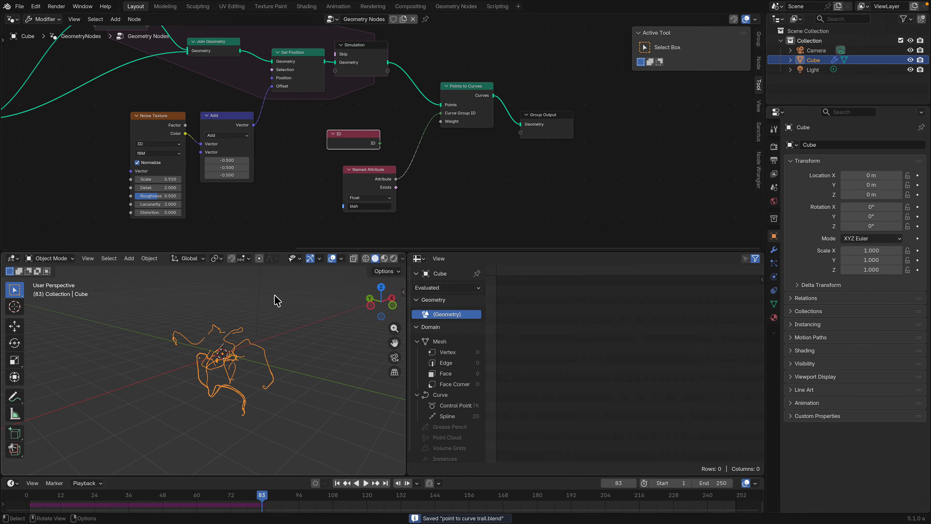
# - Insert a Curve to Tube node between Points to Curves and Group Output, then save the file
pyautogui.moveTo(514, 150); pyautogui.dragTo(387, 153, button='middle')
pyautogui.moveTo(421, 126); pyautogui.dragTo(562, 136)
pyautogui.hotkey('shift', 'a')
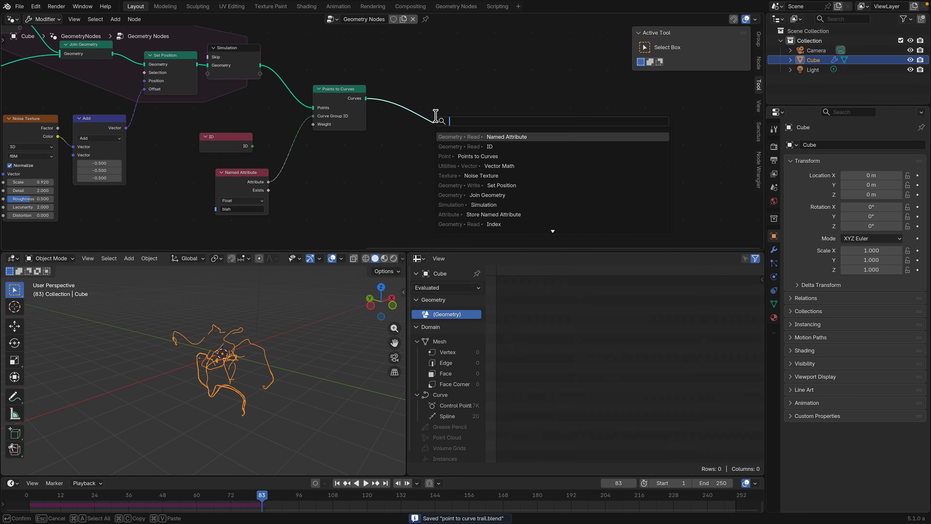
pyautogui.write('curve')
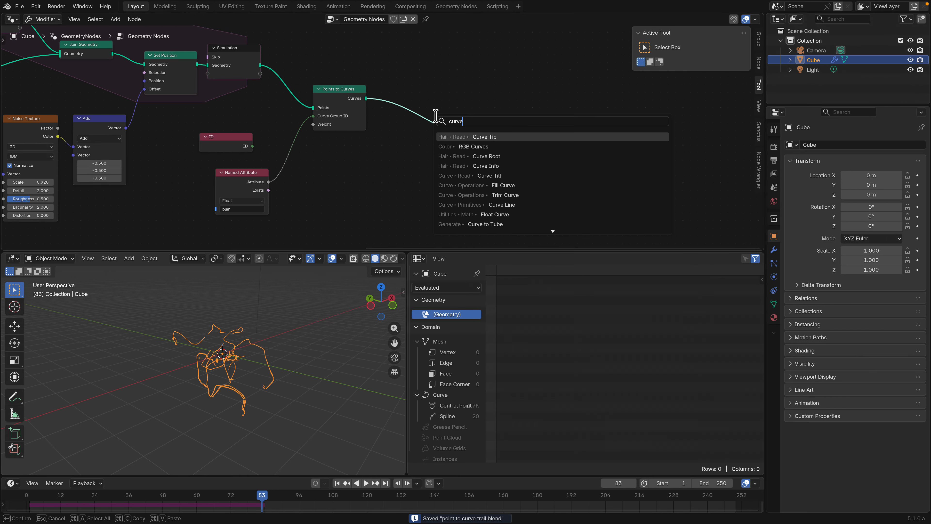
pyautogui.write(' to tube')
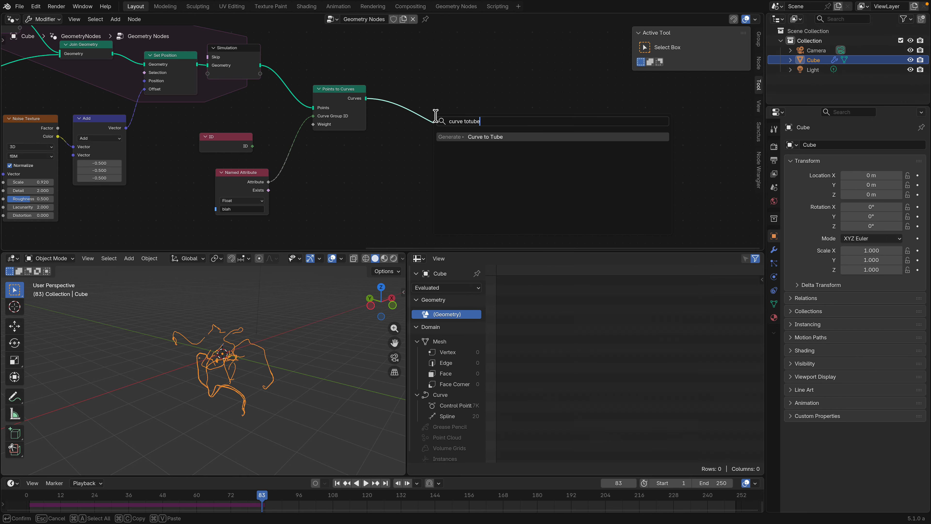
pyautogui.press('Return')
pyautogui.click(400, 104)
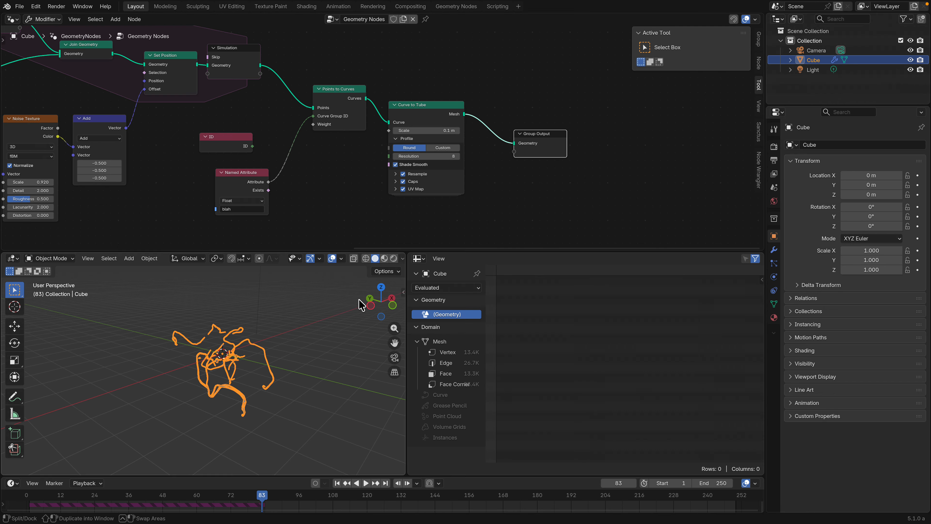
pyautogui.hotkey('ctrl', 's')
# - Space out the Curve to Tube and Group Output nodes and set the tube scale to 0.62 m
pyautogui.moveTo(436, 130); pyautogui.dragTo(486, 94)
pyautogui.moveTo(541, 135); pyautogui.dragTo(608, 143)
pyautogui.moveTo(275, 367); pyautogui.dragTo(206, 361, button='middle')
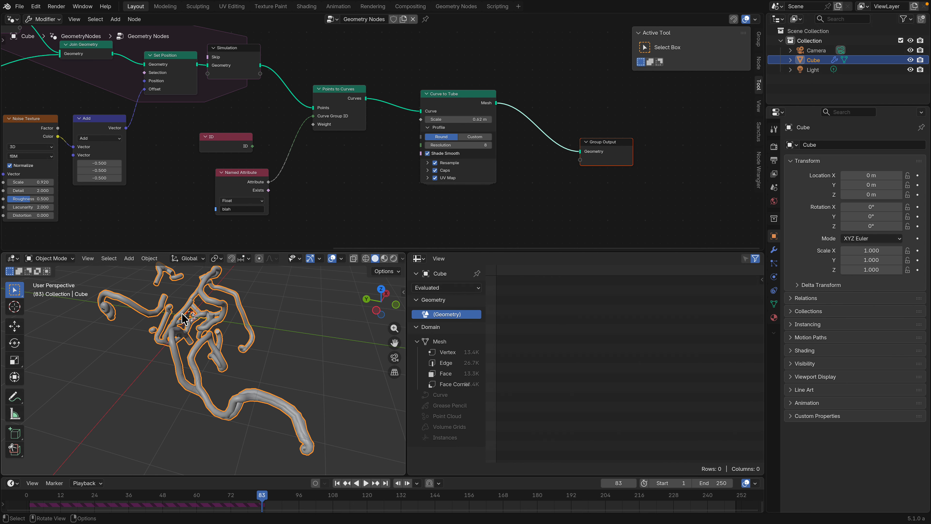
pyautogui.moveTo(336, 335); pyautogui.dragTo(300, 407, button='middle')
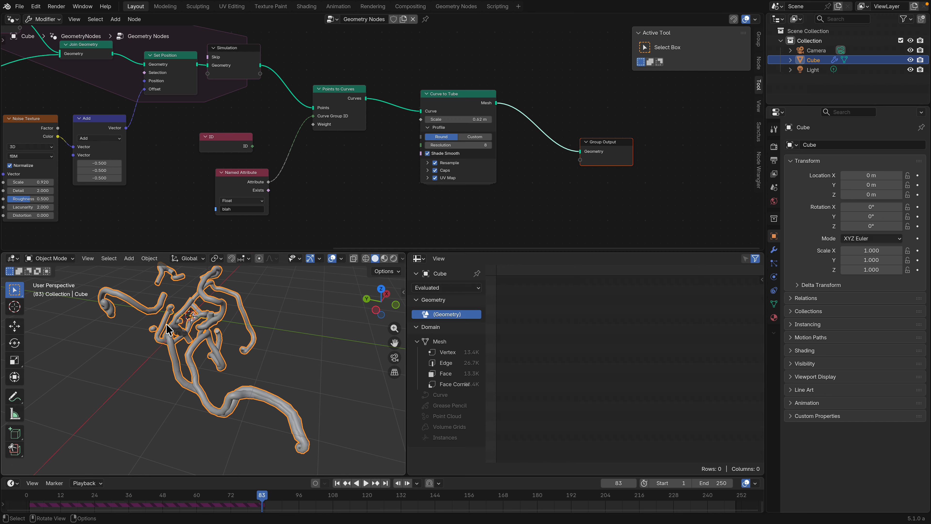
pyautogui.moveTo(168, 329); pyautogui.dragTo(205, 322, button='middle')
# - Add a float Random Value node, connect it to the Curve to Tube scale and set its seed to 38
pyautogui.scroll(2, 440, 200)
pyautogui.scroll(1, 468, 168)
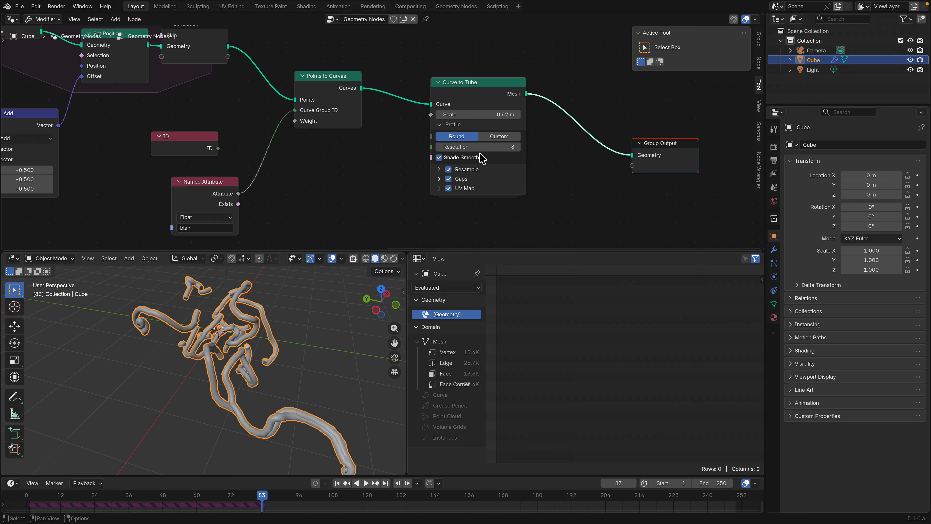
pyautogui.hotkey('shift', 'a')
pyautogui.write('random')
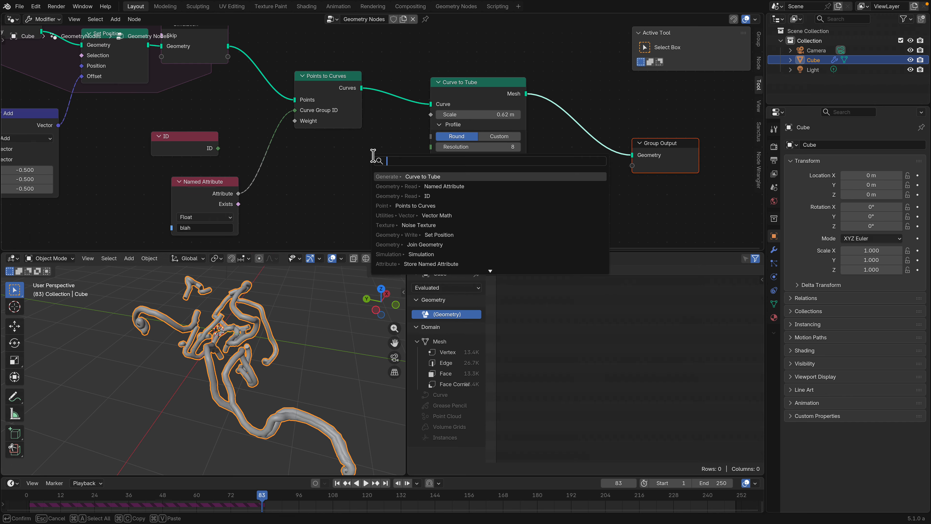
pyautogui.click(338, 150)
pyautogui.moveTo(428, 121); pyautogui.dragTo(429, 118)
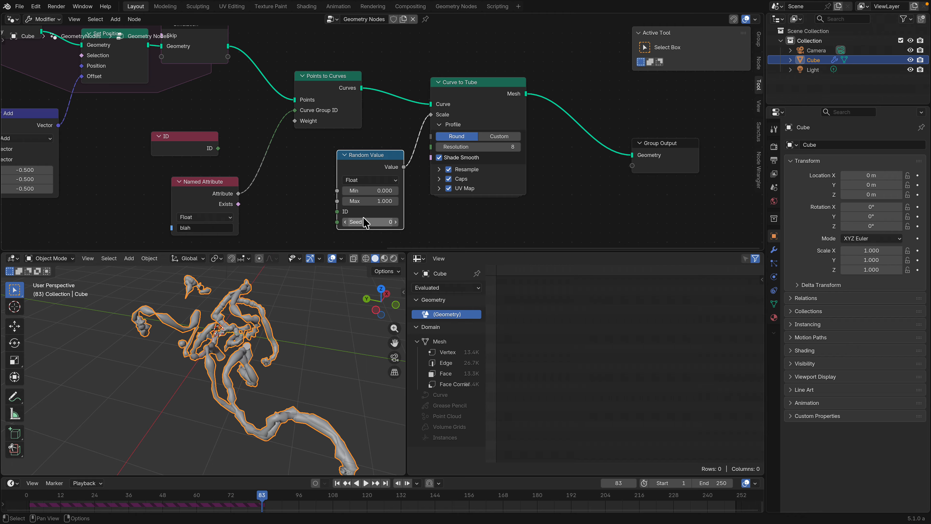
pyautogui.moveTo(363, 219); pyautogui.dragTo(391, 219)
# - Play the animation to inspect the tubes with random scale from another angle, and stop it
pyautogui.press('space')
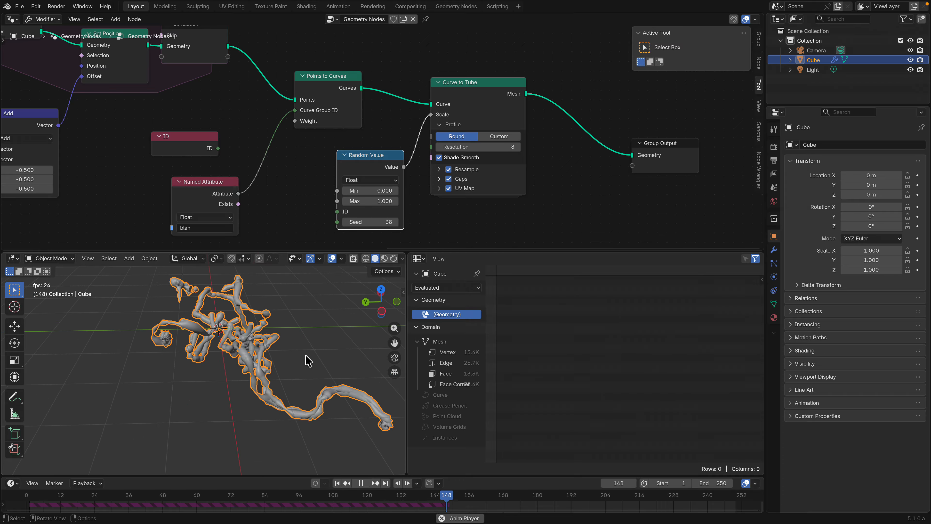
pyautogui.moveTo(305, 390); pyautogui.dragTo(290, 387, button='middle')
pyautogui.press('space')
# - Rearrange the nodes and connect the blah Named Attribute output to the Random Value ID
pyautogui.moveTo(508, 84); pyautogui.dragTo(534, 81)
pyautogui.moveTo(491, 148); pyautogui.dragTo(474, 112, button='middle')
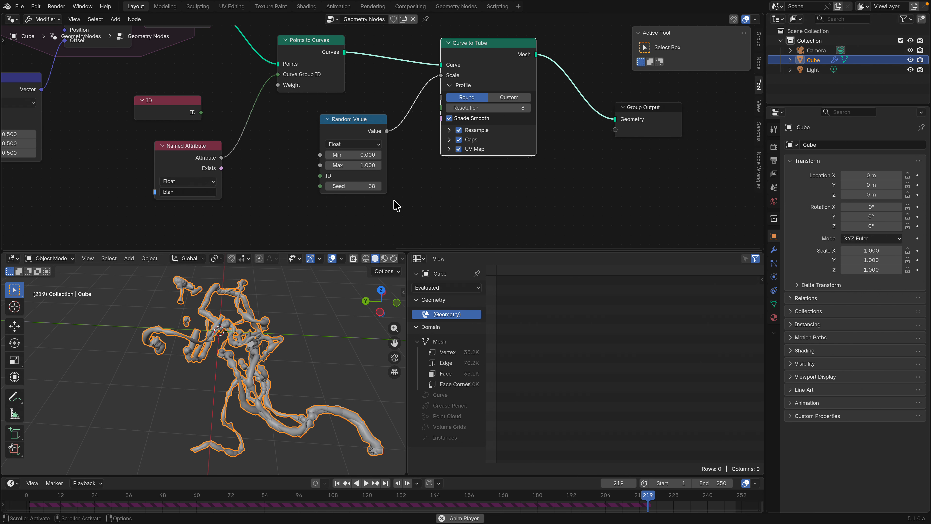
pyautogui.moveTo(346, 129); pyautogui.dragTo(318, 143)
pyautogui.moveTo(182, 158); pyautogui.dragTo(250, 167)
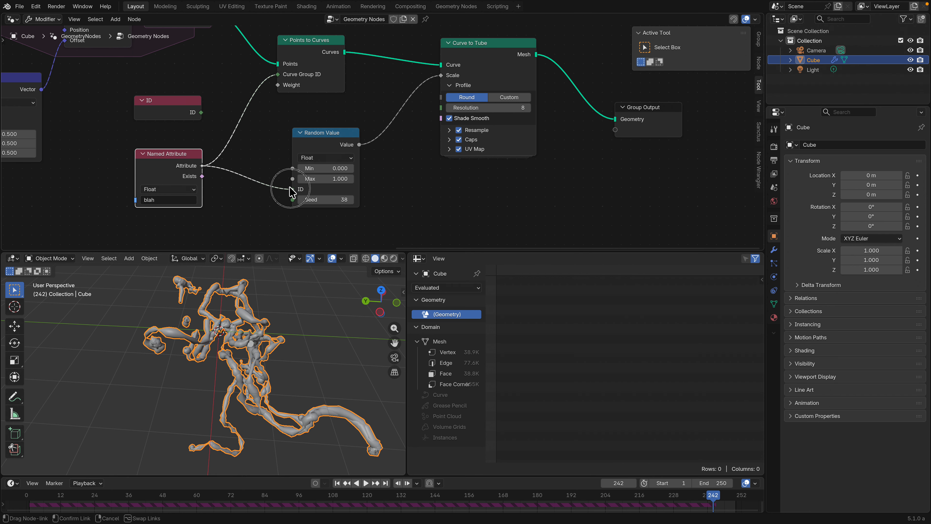
pyautogui.moveTo(291, 191); pyautogui.dragTo(292, 190)
# - Replay the simulation to check the thickness variation per curve, and stop it
pyautogui.press('space')
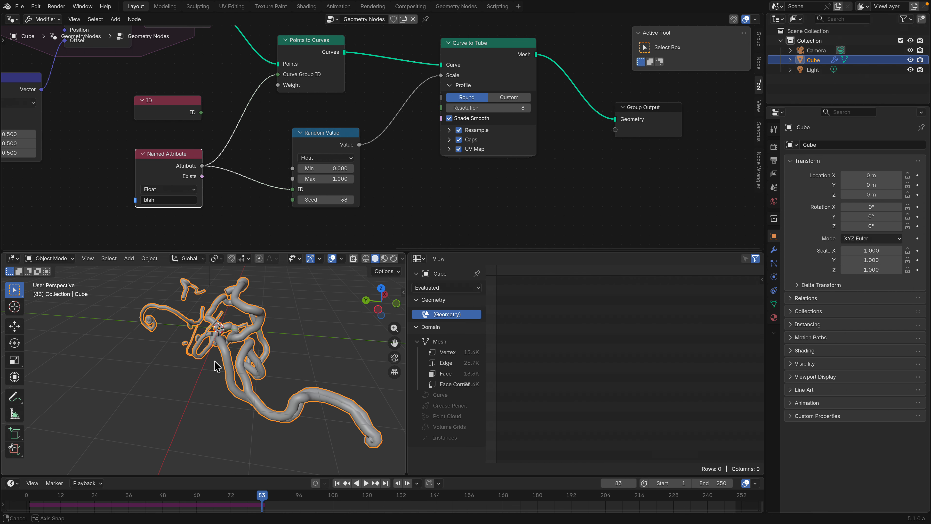
pyautogui.moveTo(255, 389); pyautogui.dragTo(271, 366, button='middle')
pyautogui.press('space')
# - Set the tube scale's Random Value to seed 212, minimum 0.560 and maximum 0.800, and save the file
pyautogui.scroll(-3, 461, 156)
pyautogui.moveTo(487, 65); pyautogui.dragTo(522, 47)
pyautogui.moveTo(605, 114); pyautogui.dragTo(636, 115)
pyautogui.scroll(2, 390, 163)
pyautogui.moveTo(327, 200)
pyautogui.mouseDown()
pyautogui.moveTo(399, 200)
pyautogui.moveTo(323, 199)
pyautogui.mouseUp()
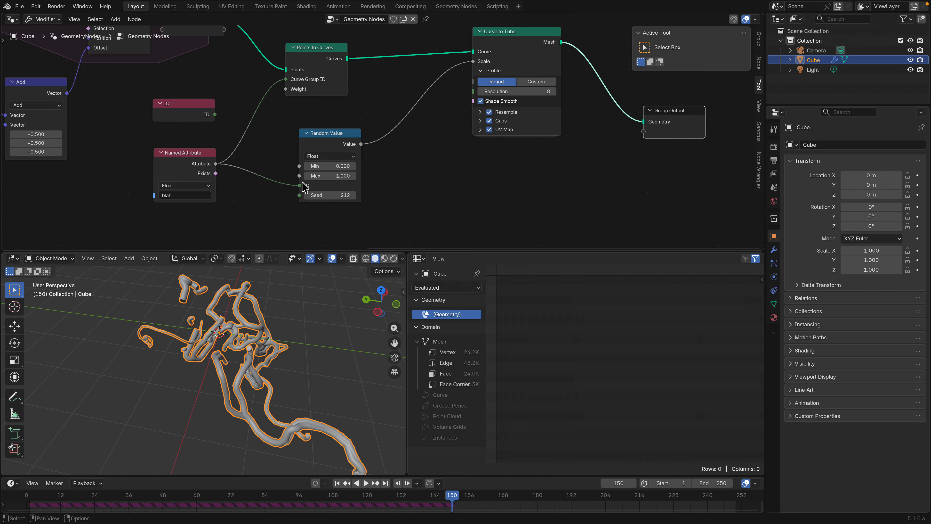
pyautogui.moveTo(333, 166)
pyautogui.mouseDown()
pyautogui.moveTo(354, 166)
pyautogui.moveTo(352, 175)
pyautogui.moveTo(325, 176)
pyautogui.mouseUp()
pyautogui.press('super+s')
# - Set the Points node count to 202 and replay the simulation from the first frame
pyautogui.scroll(-4, 228, 147)
pyautogui.moveTo(180, 142); pyautogui.dragTo(355, 206, button='middle')
pyautogui.scroll(3, 260, 160)
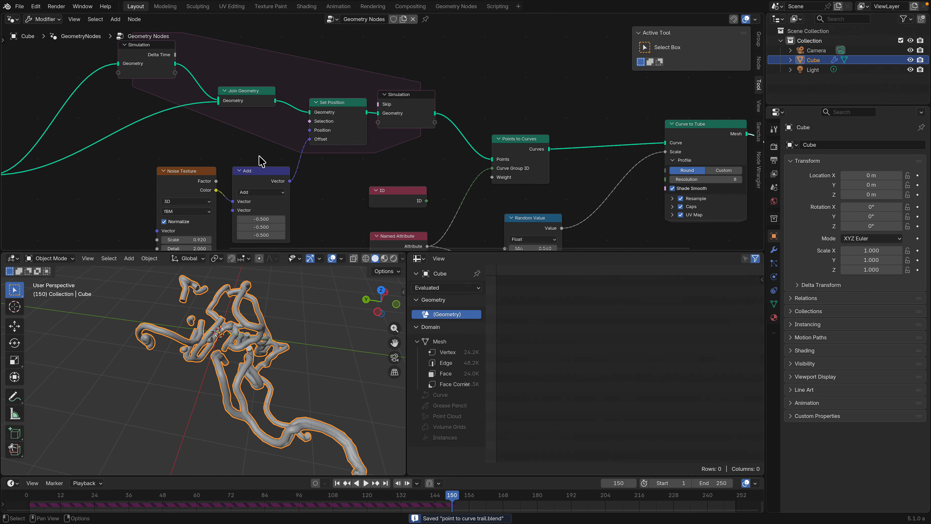
pyautogui.moveTo(260, 159); pyautogui.dragTo(550, 161, button='middle')
pyautogui.scroll(-2, 297, 146)
pyautogui.moveTo(294, 141); pyautogui.dragTo(509, 90, button='middle')
pyautogui.scroll(6, 403, 121)
pyautogui.moveTo(381, 113); pyautogui.dragTo(283, 123, button='middle')
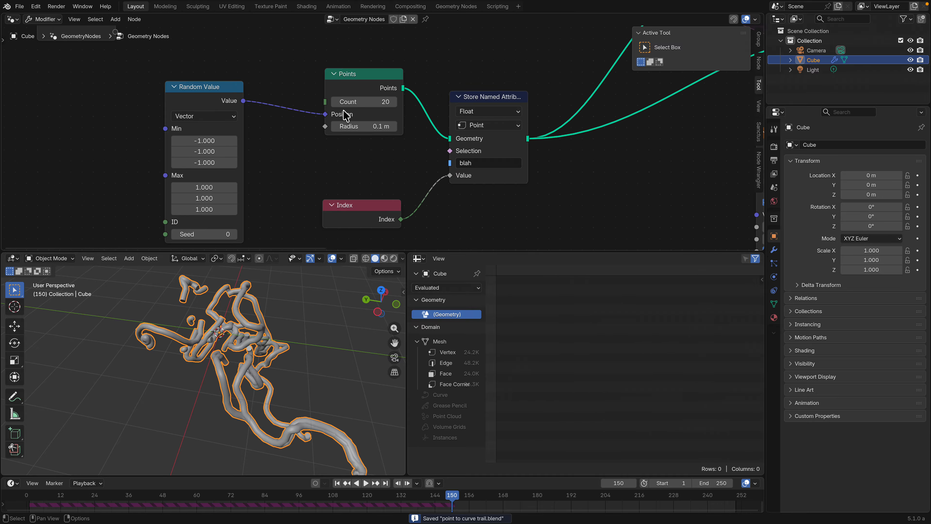
pyautogui.moveTo(356, 103); pyautogui.dragTo(410, 101)
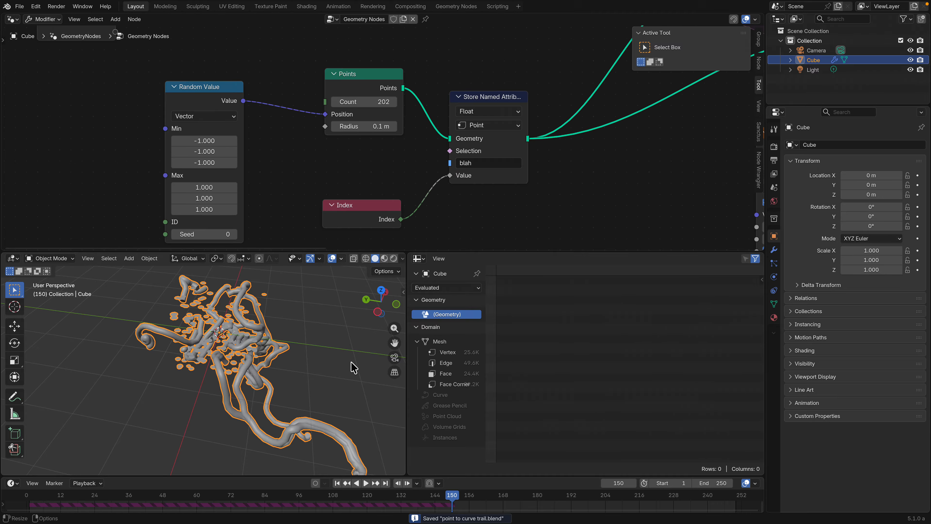
pyautogui.click(337, 483)
pyautogui.click(366, 483)
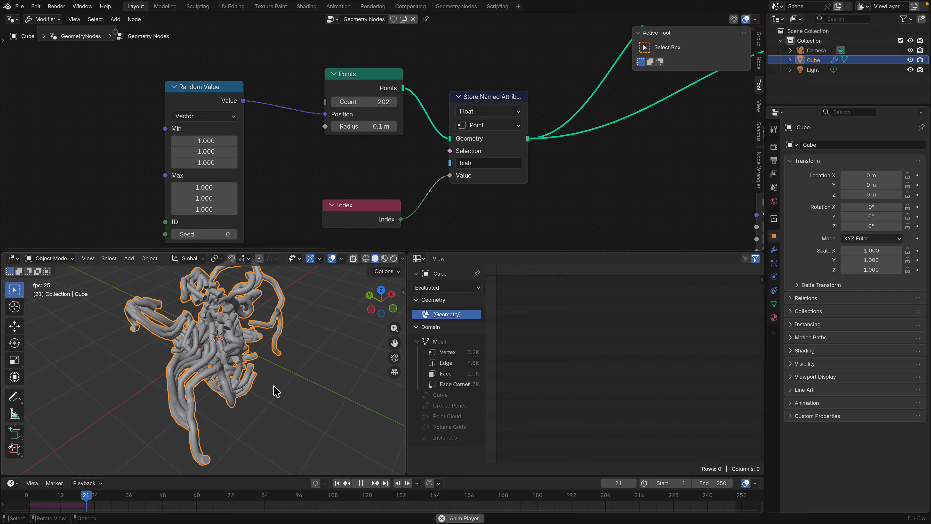
# - Set the point position Random Value to minimum -5, maximum 5 on all axes and seed 68, then save the file
pyautogui.click(204, 141)
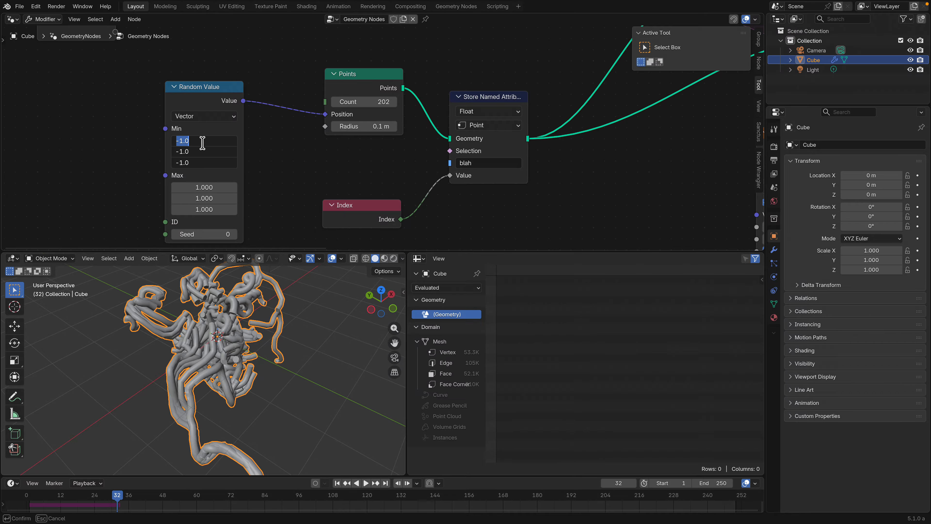
pyautogui.write('-5')
pyautogui.press('Tab')
pyautogui.click(206, 190)
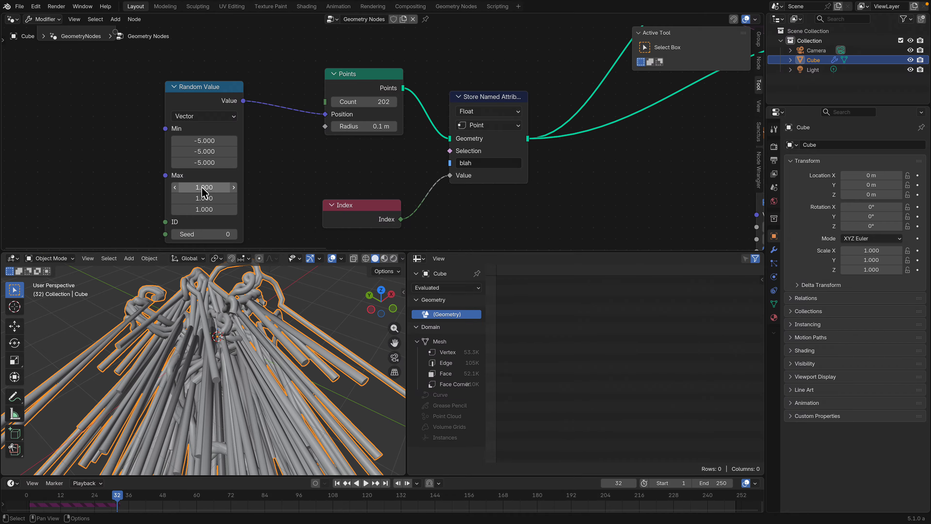
pyautogui.moveTo(206, 190); pyautogui.dragTo(250, 219)
pyautogui.write('5')
pyautogui.press('Return')
pyautogui.scroll(-2, 226, 215)
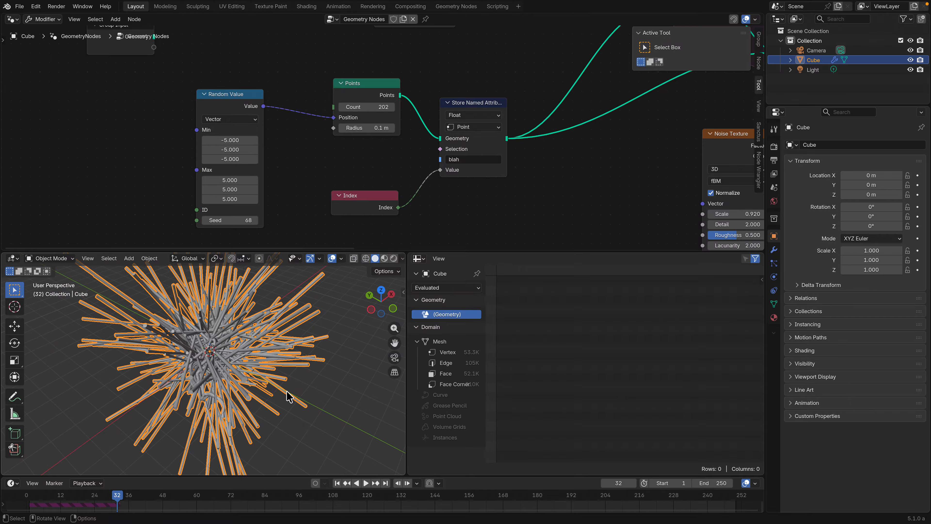
pyautogui.hotkey('ctrl', 's')
# - Replay the simulation from the first frame, orbit around the wider spread of deselected trails, and stop playback
pyautogui.click(338, 483)
pyautogui.click(365, 483)
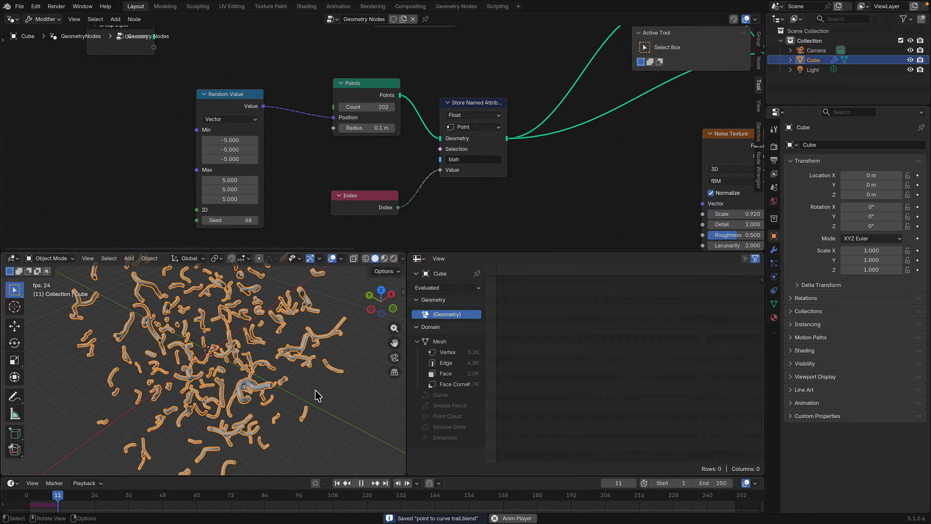
pyautogui.moveTo(315, 394); pyautogui.dragTo(256, 366, button='middle')
pyautogui.click(313, 359)
pyautogui.moveTo(314, 359); pyautogui.dragTo(273, 362, button='middle')
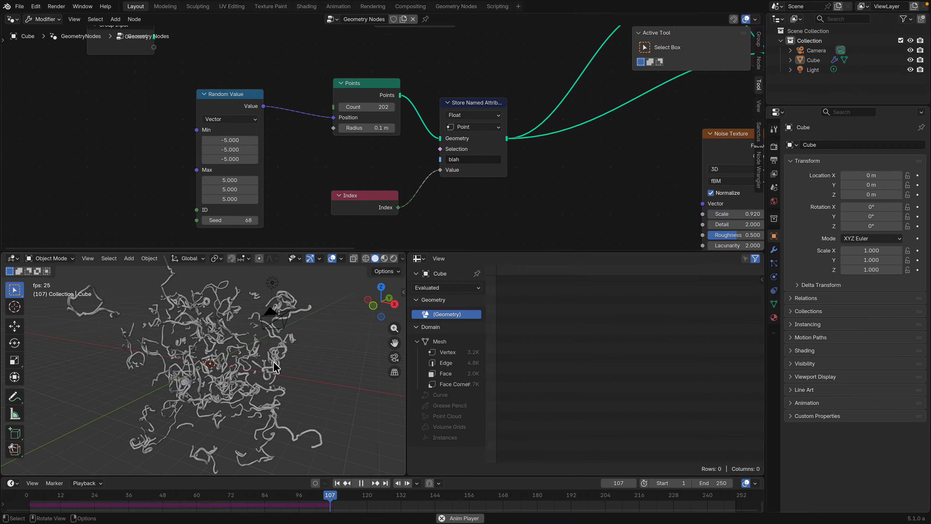
pyautogui.press('space')
# - Save the file and move Curve to Tube and Group Output away from Points to Curves to make room
pyautogui.moveTo(550, 157); pyautogui.dragTo(329, 160, button='middle')
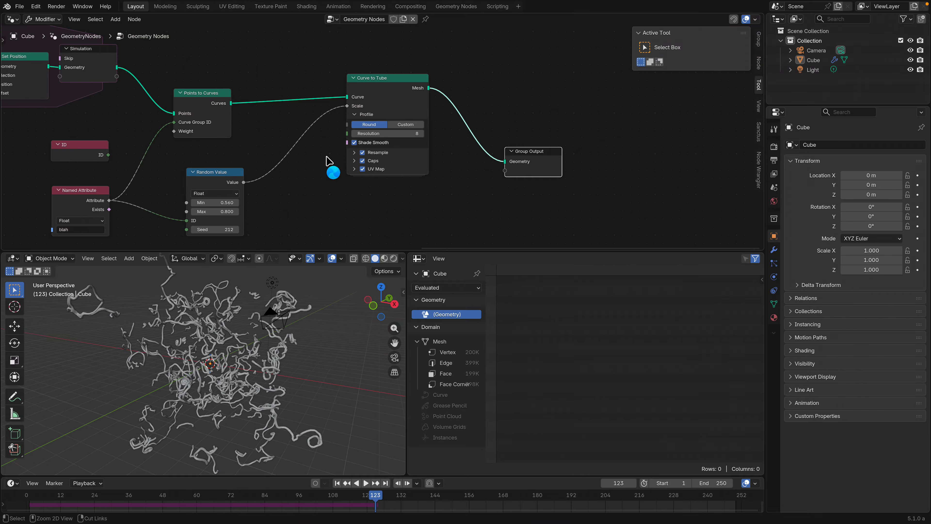
pyautogui.hotkey('ctrl', 's')
pyautogui.moveTo(518, 151); pyautogui.dragTo(612, 162)
pyautogui.moveTo(407, 82); pyautogui.dragTo(460, 96)
pyautogui.hotkey('shift', 'a')
pyautogui.click(326, 92)
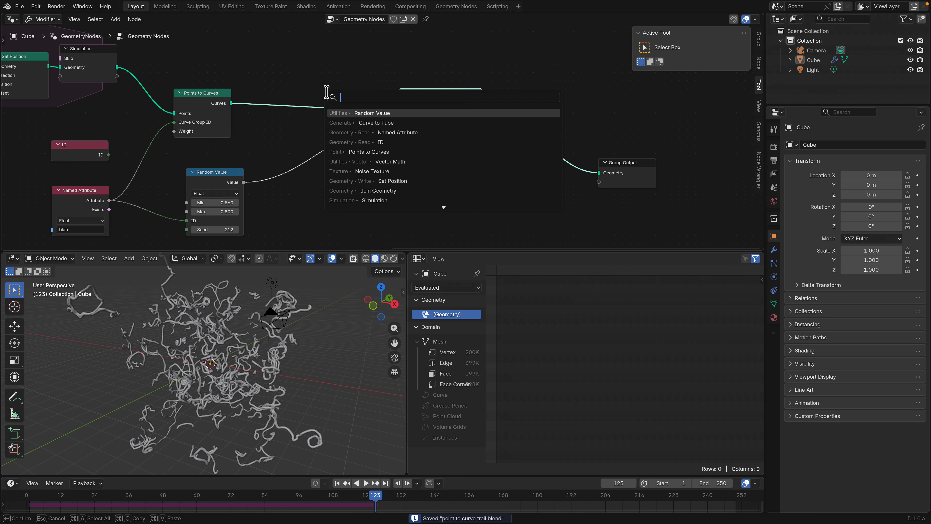
pyautogui.write('set ')
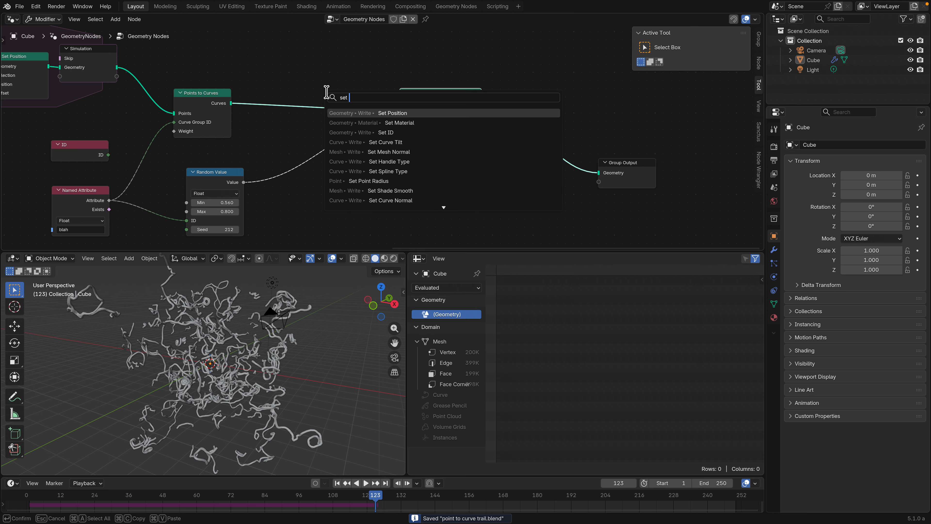
pyautogui.write('point')
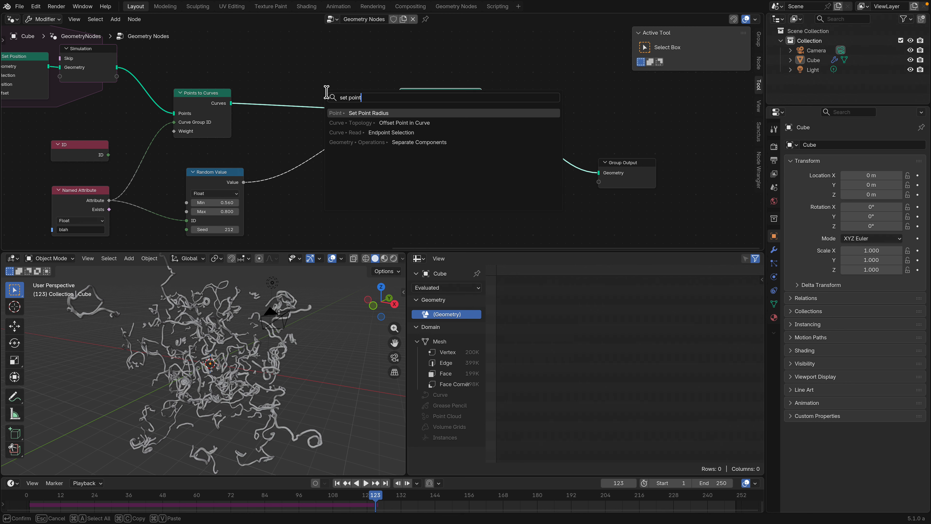
pyautogui.press('Return')
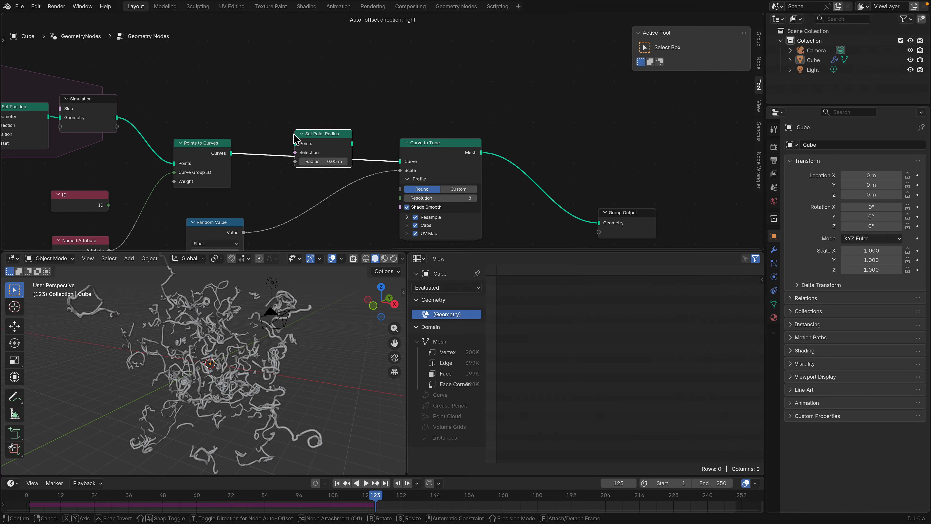
pyautogui.click(286, 94)
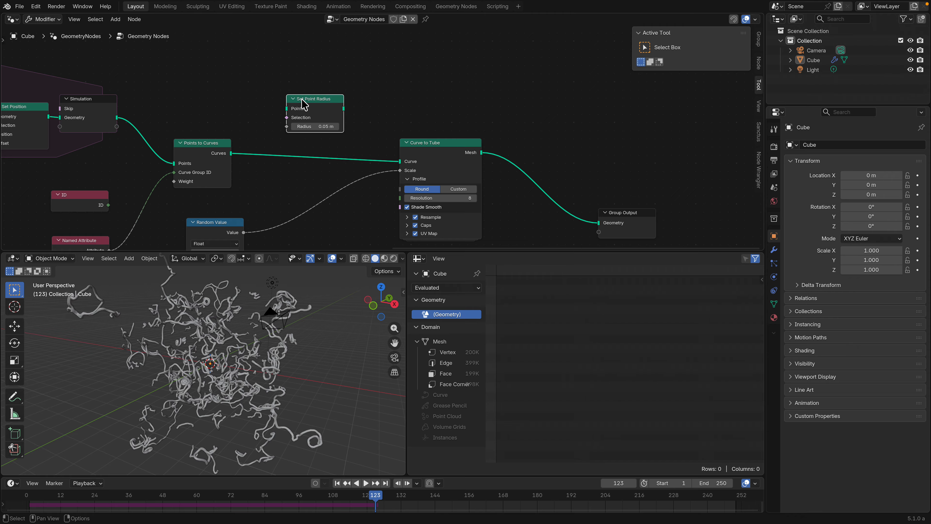
pyautogui.press('Delete')
# - Insert a Set Curve Radius node between Points to Curves and Curve to Tube with a radius of 0.125 m
pyautogui.hotkey('shift', 'a')
pyautogui.write('setcurve')
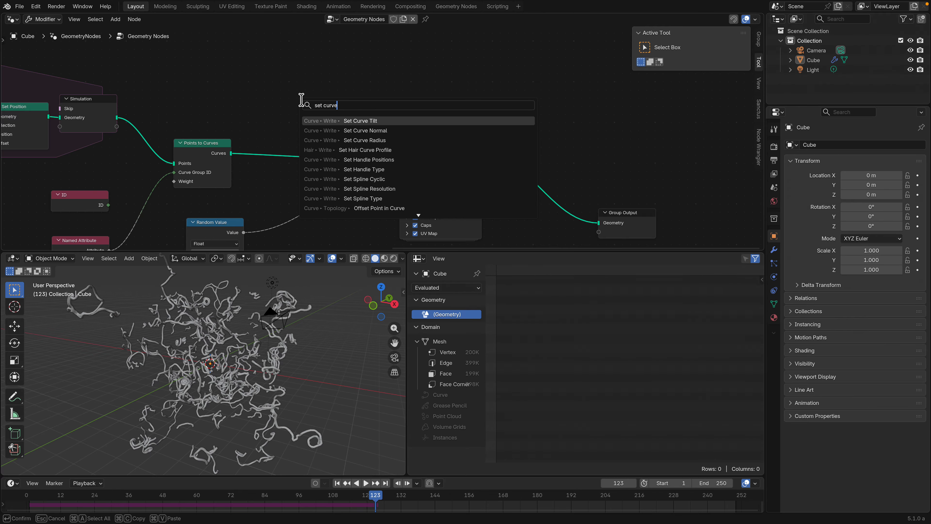
pyautogui.write(' ra')
pyautogui.press('Return')
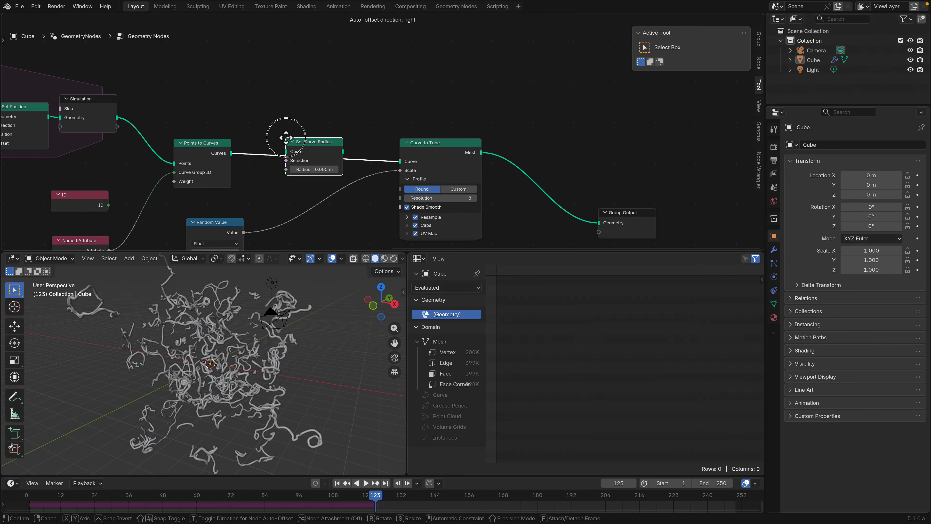
pyautogui.click(290, 150)
pyautogui.scroll(1, 290, 150)
pyautogui.moveTo(313, 169); pyautogui.dragTo(332, 169)
# - Connect the Random Value output to the Set Curve Radius radius and replay the animation from an early frame
pyautogui.scroll(-1, 291, 140)
pyautogui.moveTo(291, 140); pyautogui.dragTo(308, 64, button='middle')
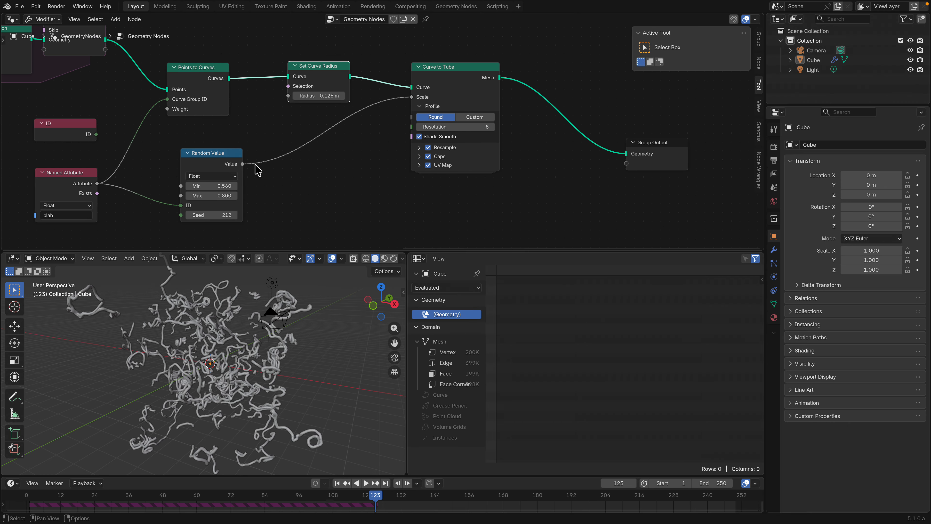
pyautogui.moveTo(242, 164); pyautogui.dragTo(289, 98)
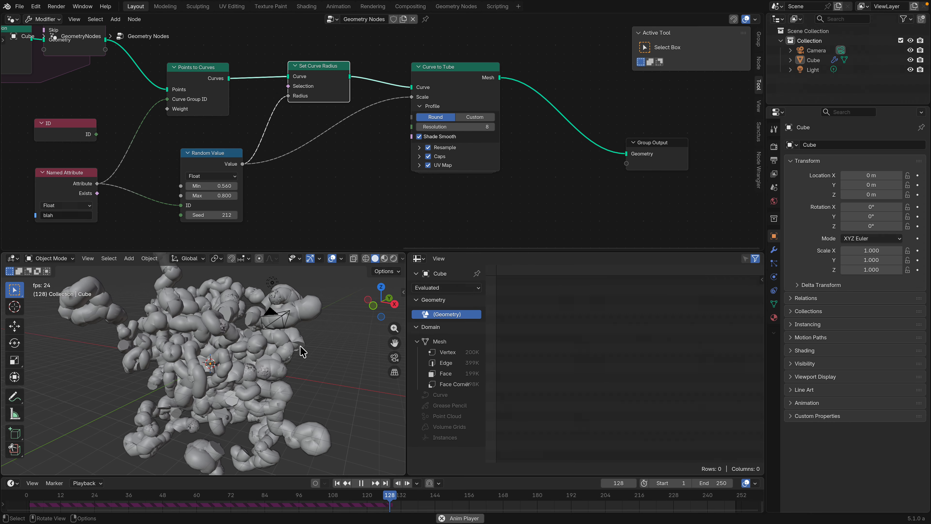
pyautogui.moveTo(250, 496); pyautogui.dragTo(70, 500)
pyautogui.press('space')
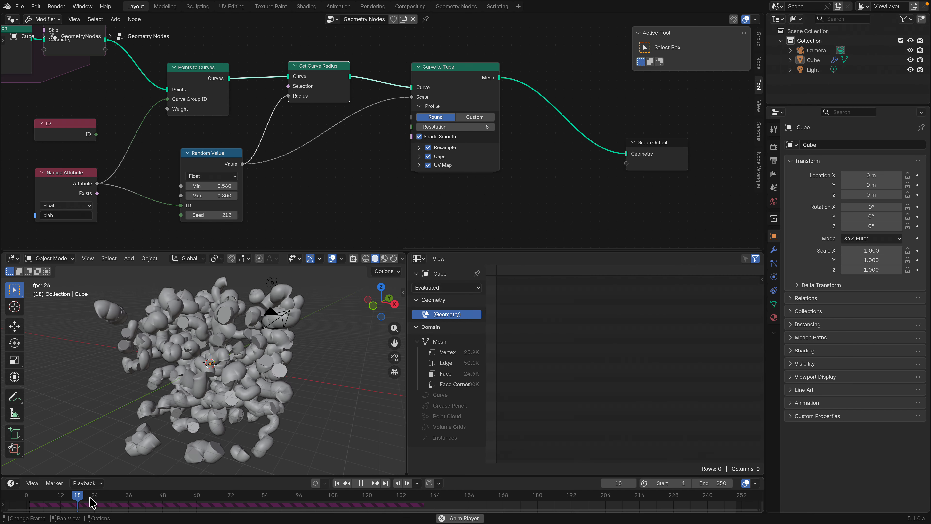
pyautogui.press('space')
# - Set the Min value of the Random Value node driving the tube scale to 0.360
pyautogui.click(218, 174)
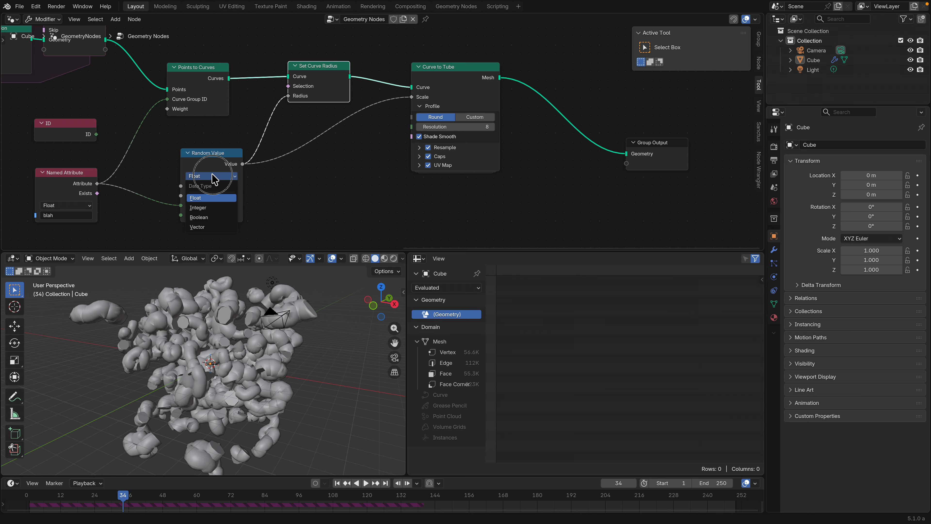
pyautogui.moveTo(216, 187); pyautogui.dragTo(208, 186)
pyautogui.click(215, 159)
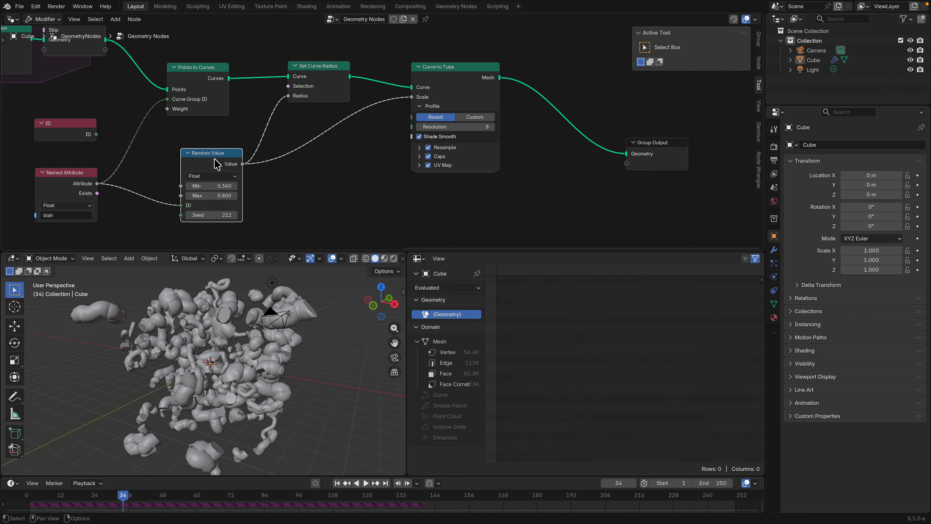
# - Duplicate the Random Value node and connect the copy's Value output to the Set Curve Radius node's radius
pyautogui.scroll(-1, 270, 161)
pyautogui.moveTo(264, 163); pyautogui.dragTo(282, 208, button='middle')
pyautogui.hotkey('shift', 'd')
pyautogui.click(291, 41)
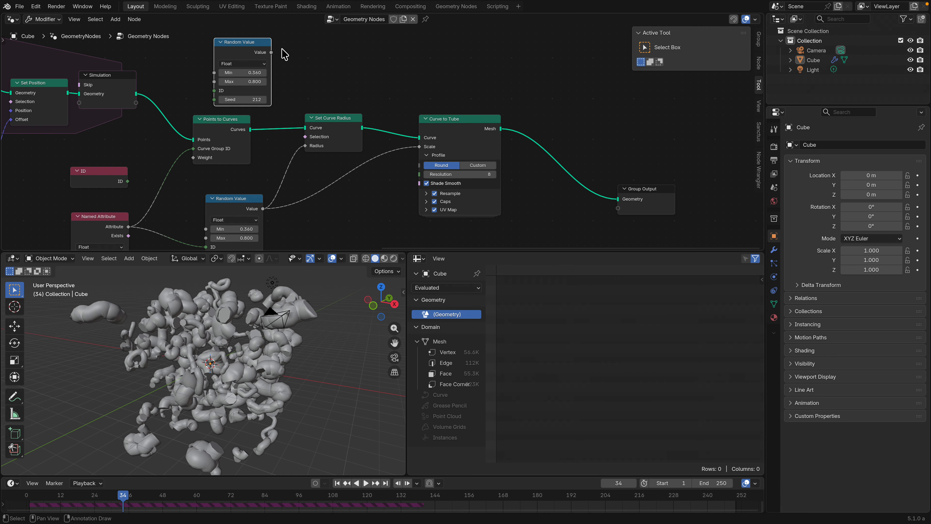
pyautogui.moveTo(302, 140); pyautogui.dragTo(303, 145)
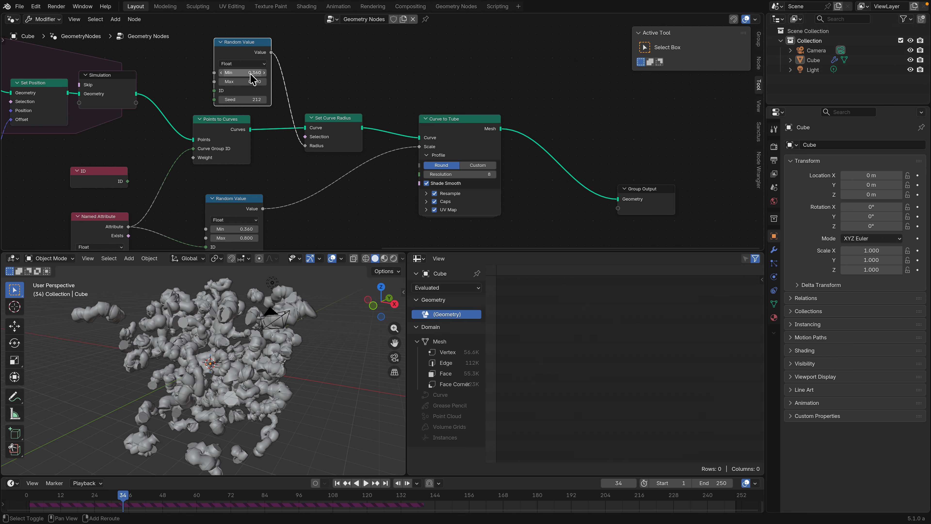
# - Set the duplicated Random Value node's Min to 0.100 and Max to 0.360, and play the animation briefly
pyautogui.keyDown('ctrl'); pyautogui.moveTo(250, 75); pyautogui.dragTo(235, 87); pyautogui.keyUp('ctrl')
pyautogui.press('space')
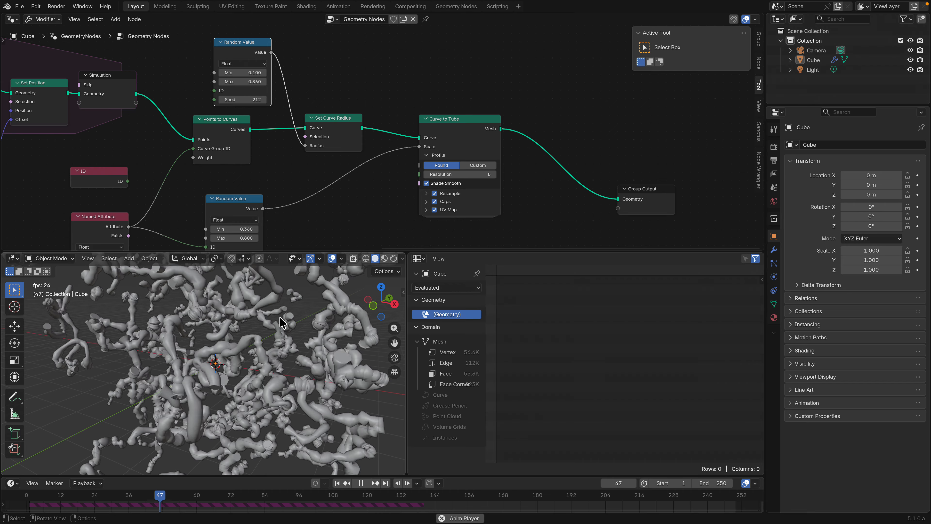
pyautogui.press('space')
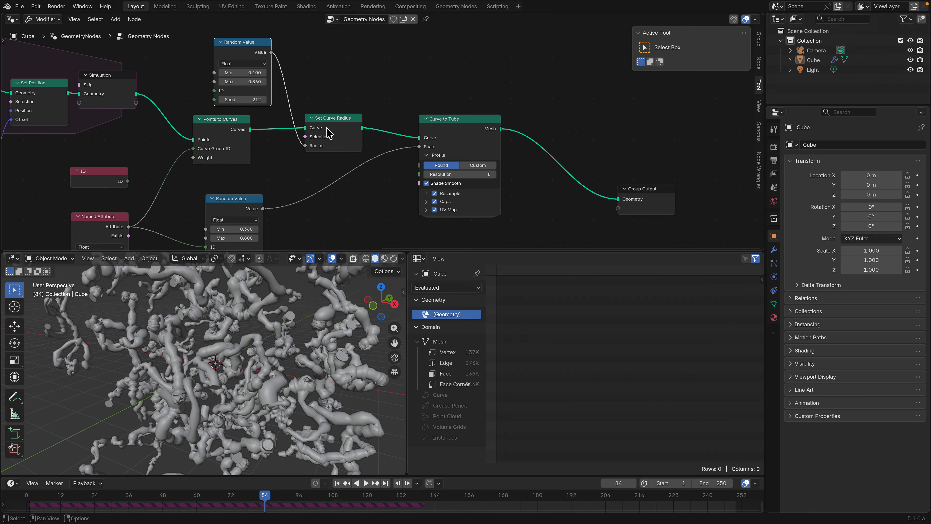
# - Delete the duplicated Random Value and Set Curve Radius nodes, and reconnect Points to Curves directly to Curve to Tube
pyautogui.moveTo(327, 121); pyautogui.dragTo(334, 102)
pyautogui.press('x')
pyautogui.click(339, 100)
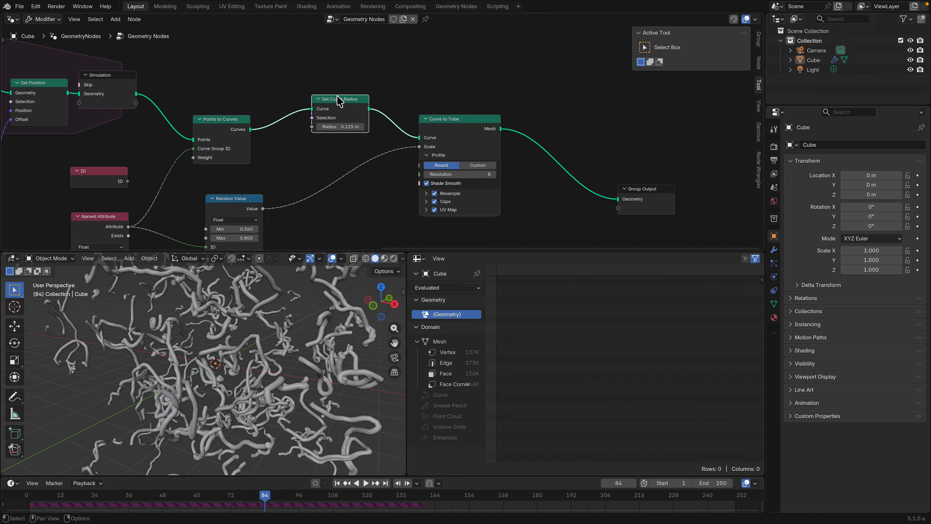
pyautogui.press('x')
pyautogui.scroll(-3, 333, 137)
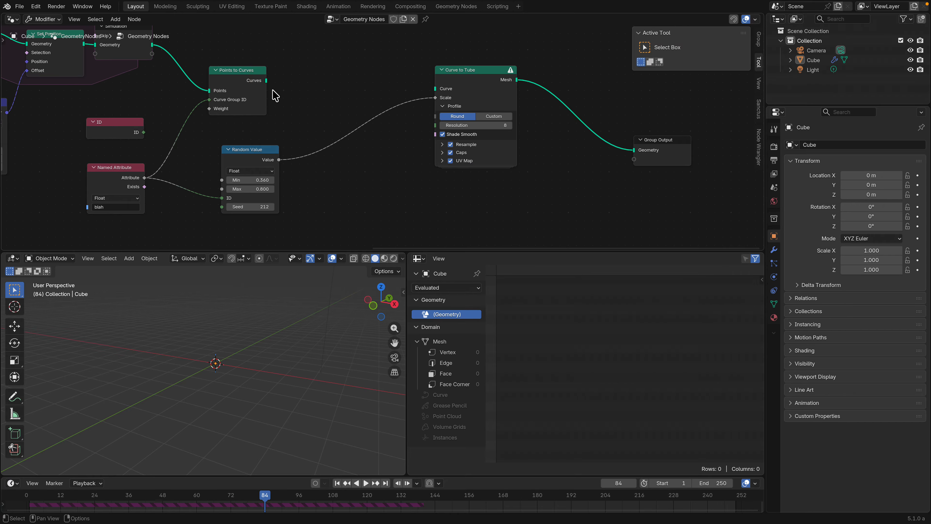
pyautogui.moveTo(266, 80); pyautogui.dragTo(436, 89)
# - Play the animation on to frame 189 to inspect the trails, and save the file
pyautogui.press('space')
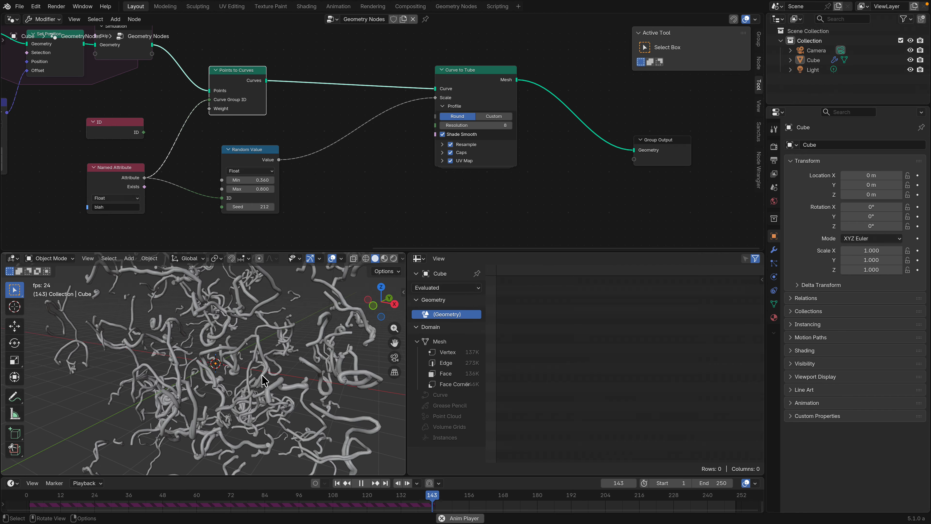
pyautogui.press('space')
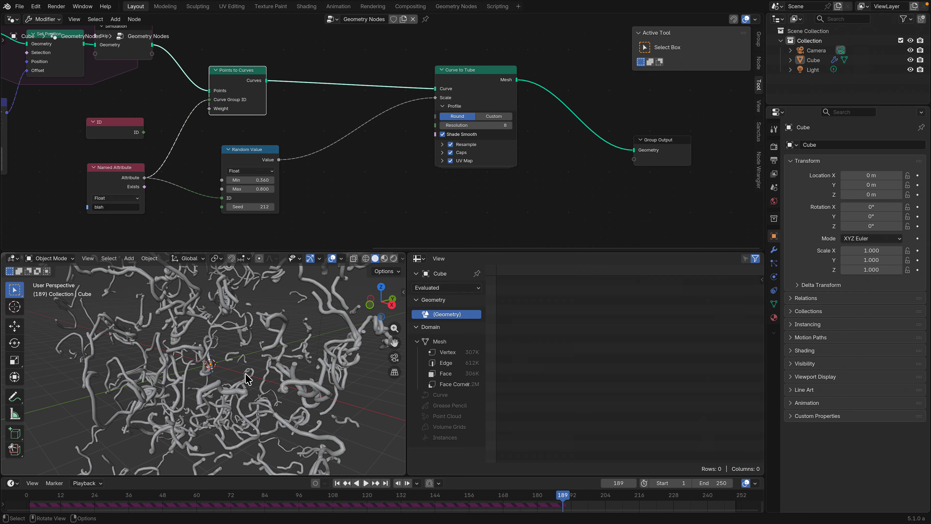
pyautogui.moveTo(259, 365); pyautogui.dragTo(256, 388, button='middle')
pyautogui.press('super+s')
# - Move Curve to Tube closer to Points to Curves and shift Group Output away to widen the gap between them
pyautogui.moveTo(572, 145); pyautogui.dragTo(398, 130, button='middle')
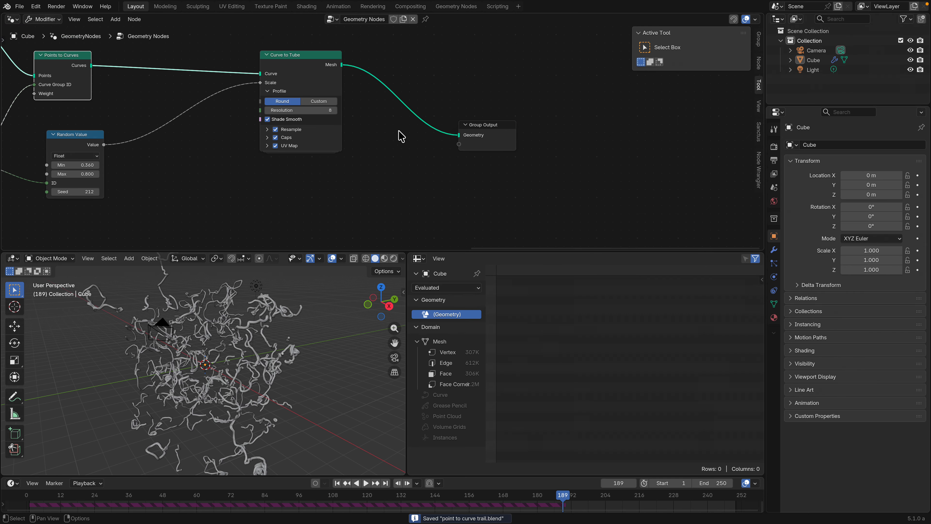
pyautogui.moveTo(307, 65); pyautogui.dragTo(224, 66)
pyautogui.moveTo(313, 111); pyautogui.dragTo(324, 118, button='middle')
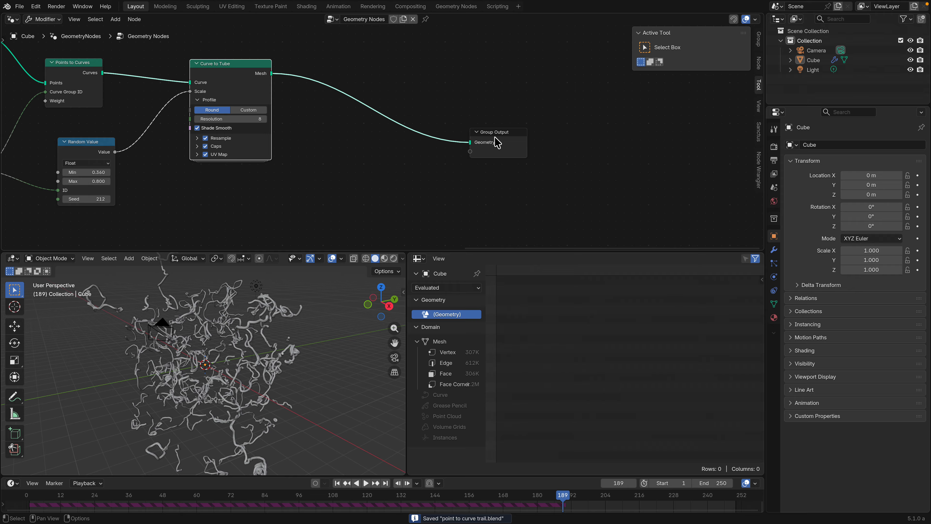
pyautogui.moveTo(496, 142); pyautogui.dragTo(536, 147)
# - Insert a Set Material node between Curve to Tube and Group Output and assign the existing Material to it
pyautogui.hotkey('shift', 'a')
pyautogui.write('set')
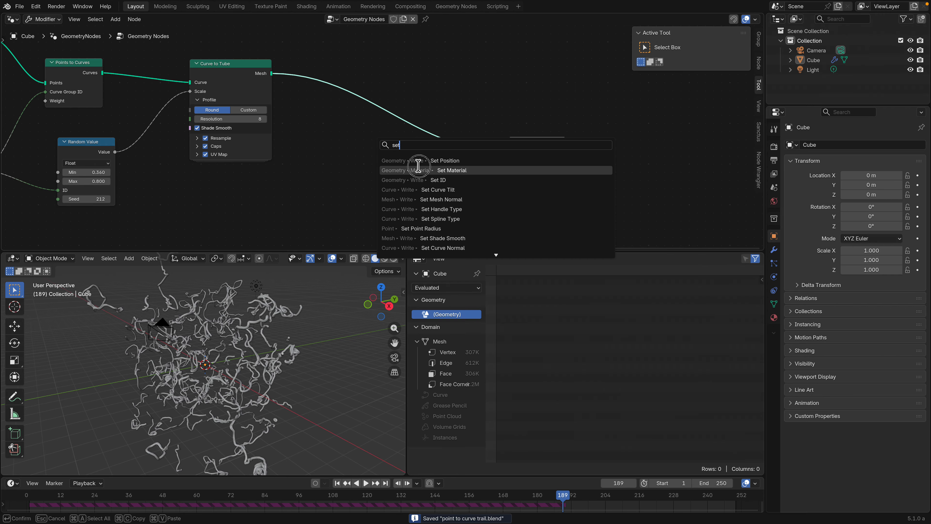
pyautogui.click(419, 167)
pyautogui.click(383, 133)
pyautogui.click(390, 140)
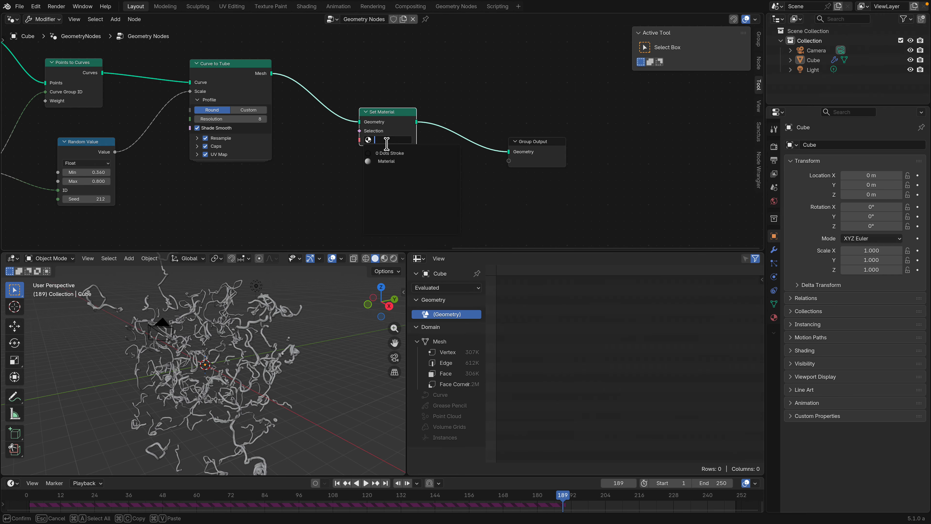
pyautogui.click(387, 161)
# - Expand the 3D viewport over the spreadsheet area and save the file
pyautogui.click(773, 317)
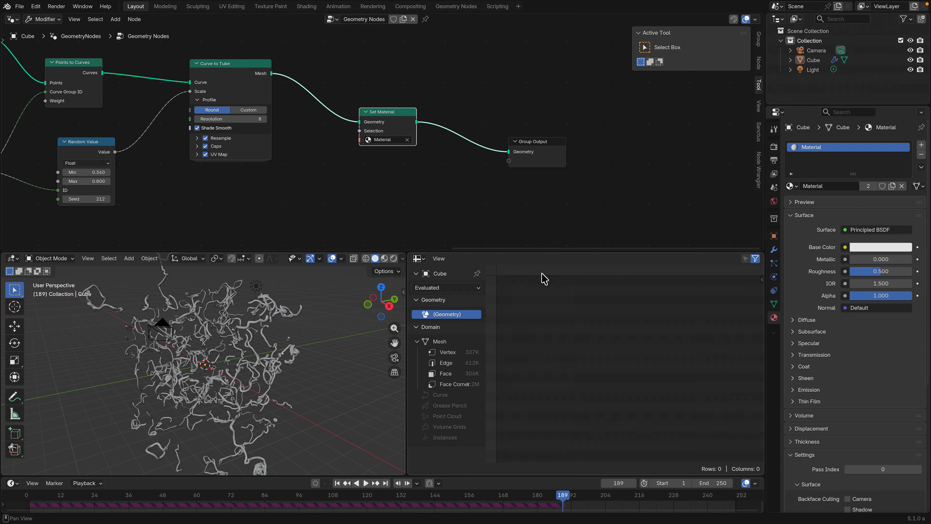
pyautogui.moveTo(406, 253); pyautogui.dragTo(473, 259)
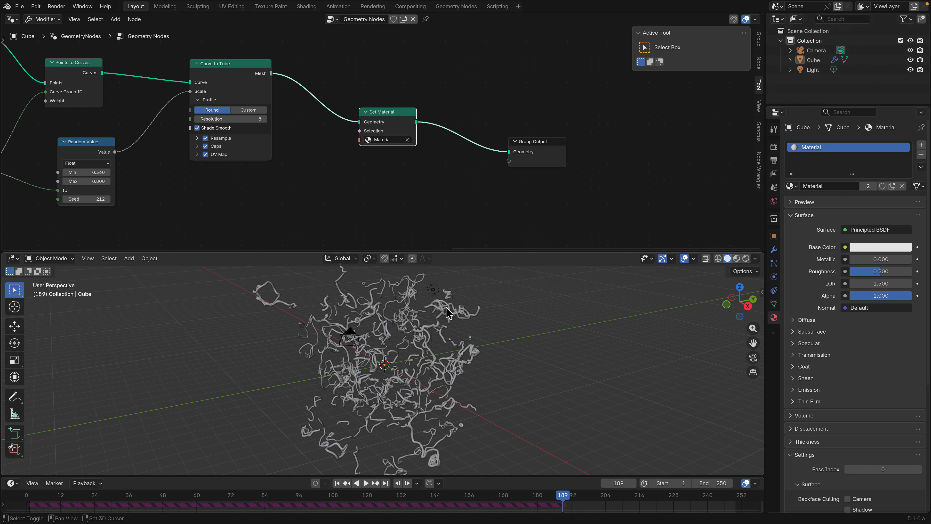
pyautogui.keyDown('shift'); pyautogui.moveTo(449, 313); pyautogui.dragTo(416, 311, button='middle'); pyautogui.keyUp('shift')
pyautogui.hotkey('ctrl', 's')
# - Show the render settings and switch the node editor to the Shader Editor with the material's nodes framed
pyautogui.click(773, 148)
pyautogui.click(865, 144)
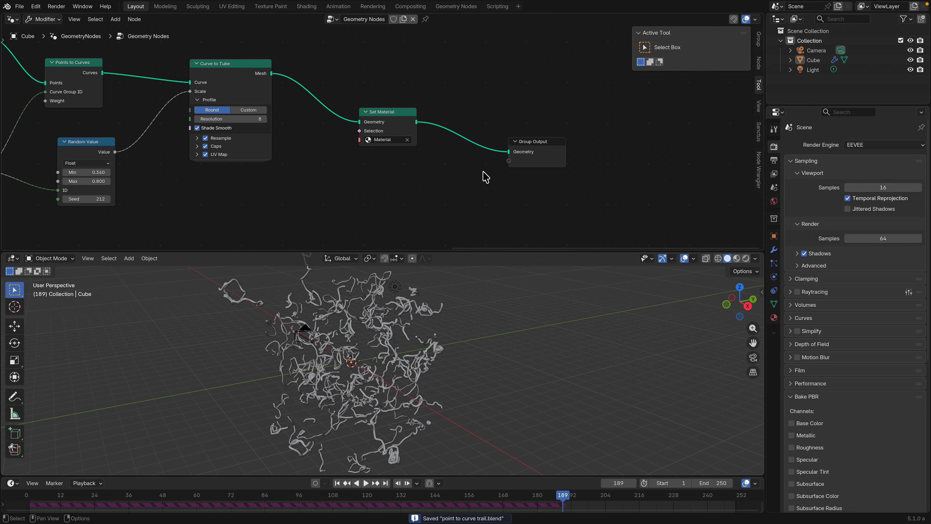
pyautogui.press('Home')
pyautogui.click(12, 19)
pyautogui.click(40, 106)
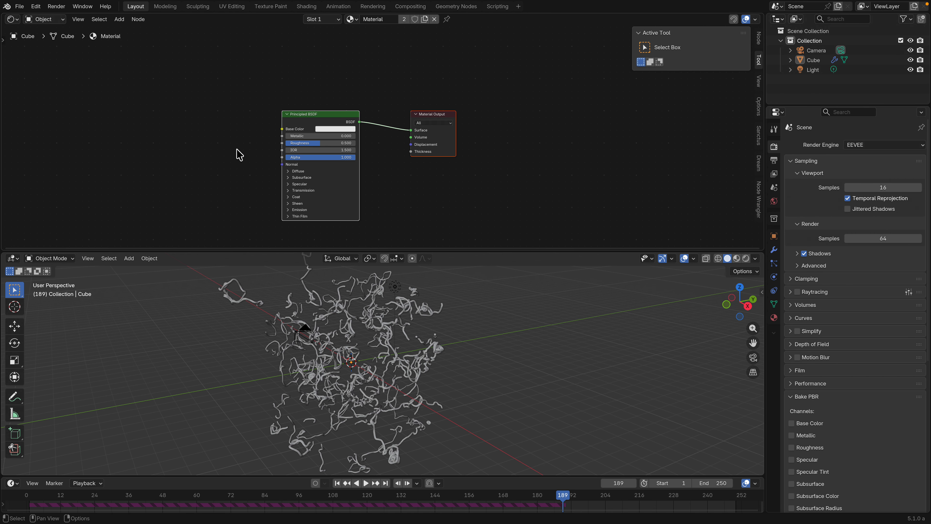
pyautogui.press('Home')
# - Feed the Principled BSDF's base color from a new Hue/Saturation/Value node with an orange color
pyautogui.hotkey('shift', 'a')
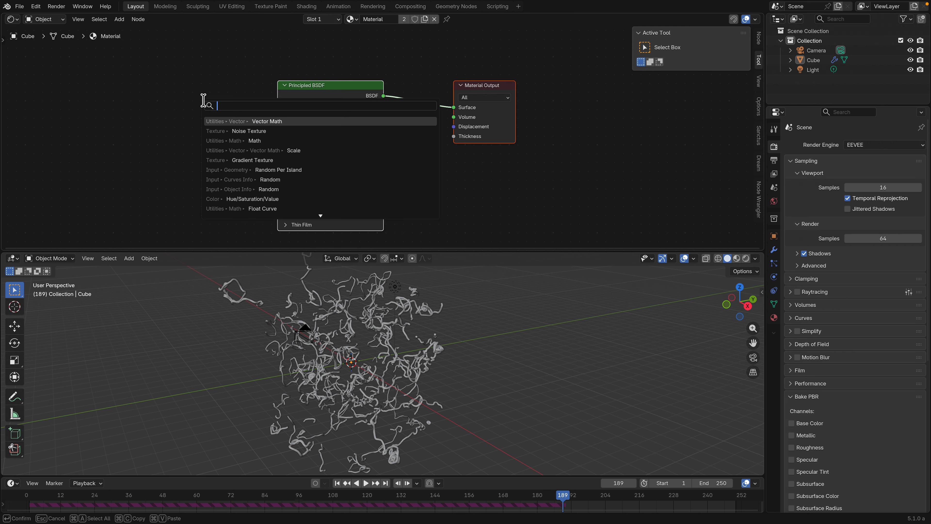
pyautogui.write('hue')
pyautogui.press('Down')
pyautogui.press('Return')
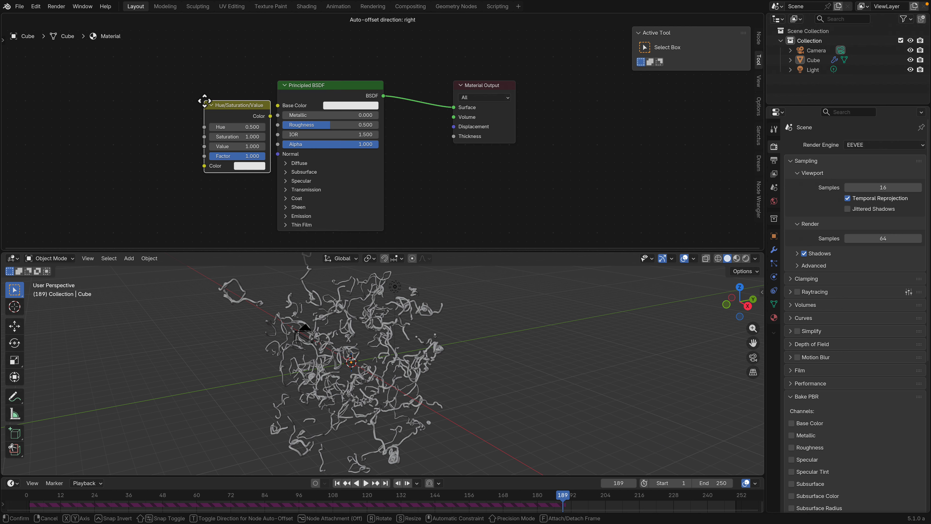
pyautogui.click(174, 90)
pyautogui.moveTo(240, 106); pyautogui.dragTo(278, 105)
pyautogui.click(219, 154)
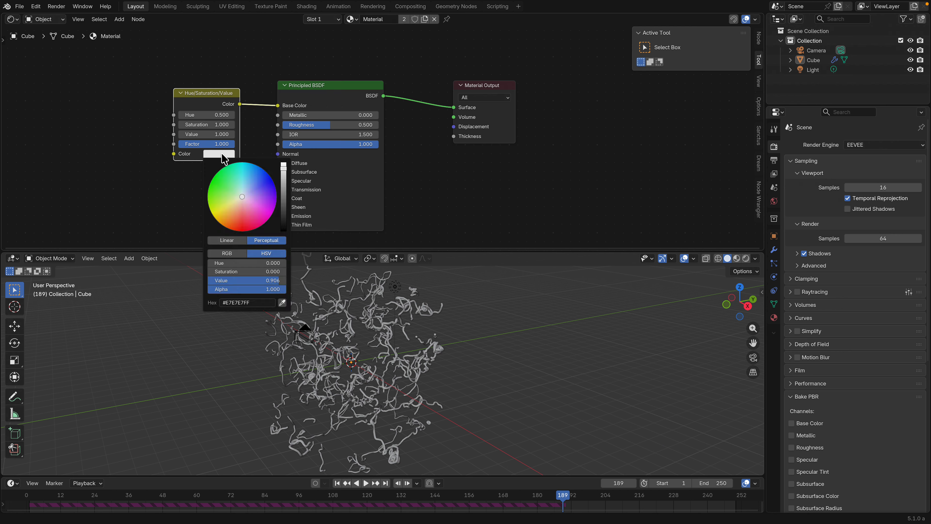
pyautogui.moveTo(239, 197); pyautogui.dragTo(220, 184)
# - Add an Object Info node and connect its Random output to the Hue input of Hue/Saturation/Value
pyautogui.hotkey('shift', 'a')
pyautogui.click(112, 144)
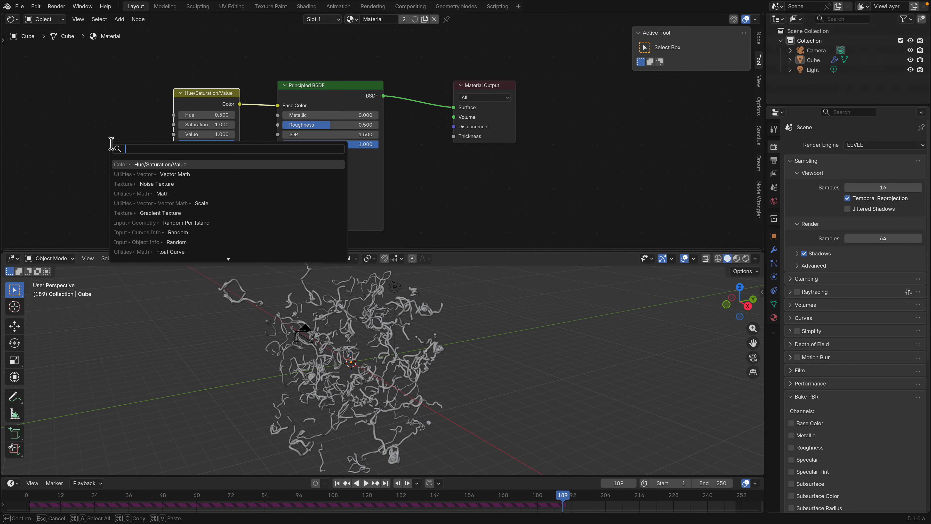
pyautogui.write('random')
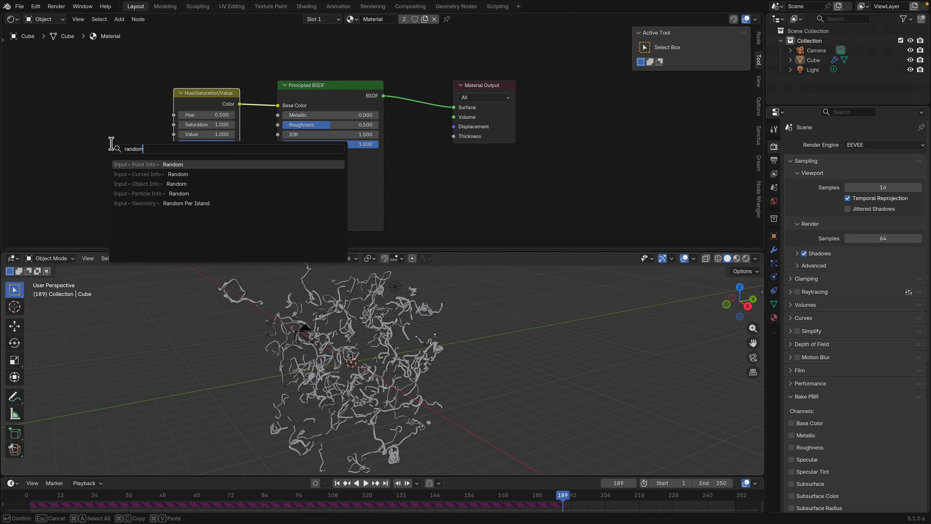
pyautogui.press('Down')
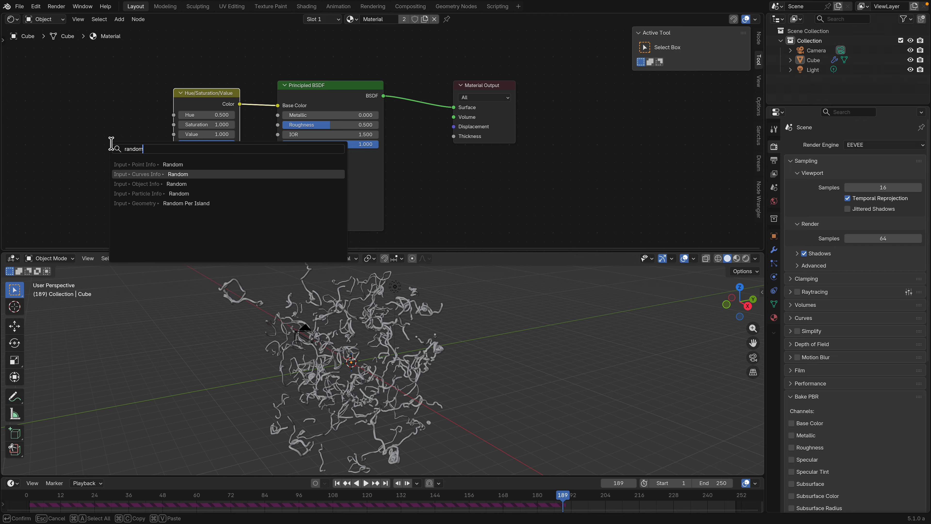
pyautogui.press('Up')
pyautogui.press('Down')
pyautogui.press('Down')
pyautogui.press('Return')
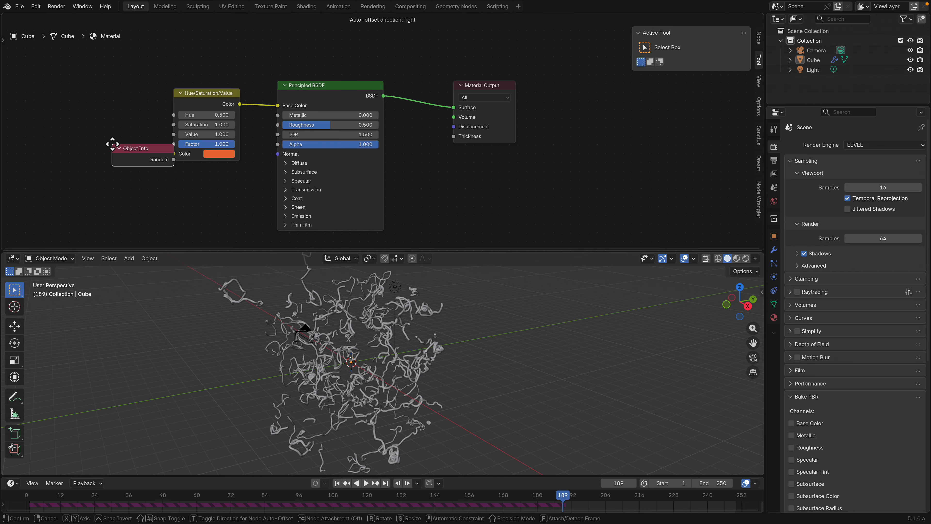
pyautogui.click(62, 100)
pyautogui.press('g')
pyautogui.click(122, 109)
pyautogui.moveTo(130, 110); pyautogui.dragTo(182, 114)
# - Preview the trails in material preview and switch the viewport to rendered shading
pyautogui.click(737, 258)
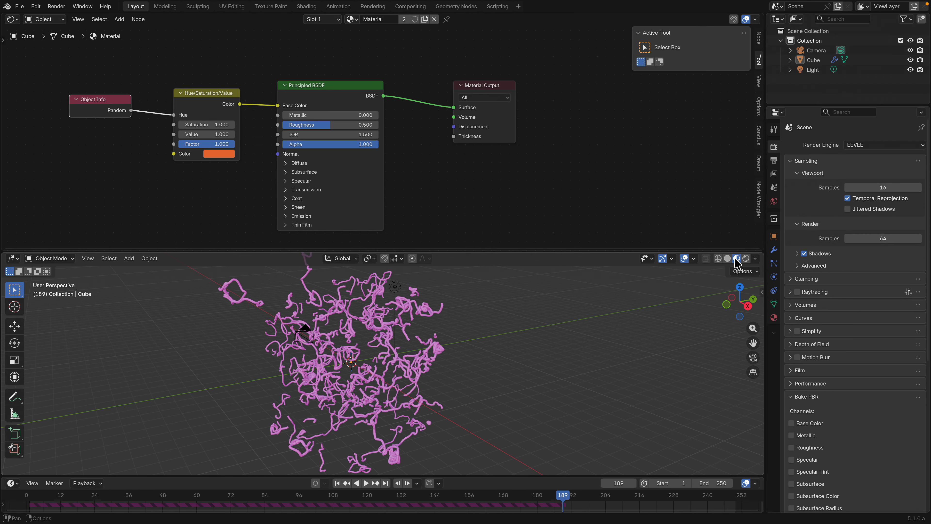
pyautogui.moveTo(630, 290); pyautogui.dragTo(609, 297, button='middle')
pyautogui.click(746, 259)
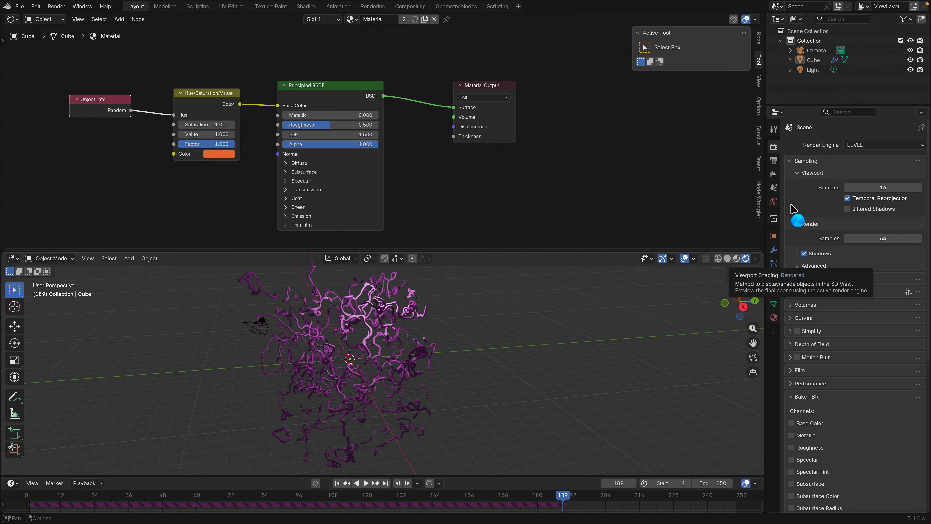
# - Save the file and set the render engine to Cycles
pyautogui.hotkey('ctrl', 's')
pyautogui.click(866, 146)
pyautogui.click(863, 183)
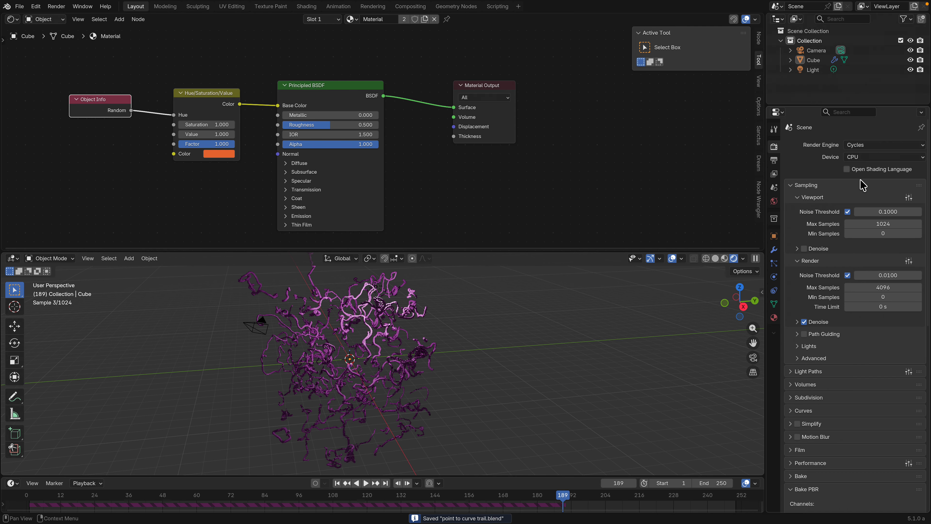
# - Add a Curves Info node and connect its Random output to Hue in place of the Object Info link
pyautogui.moveTo(83, 96); pyautogui.dragTo(76, 84)
pyautogui.moveTo(92, 129); pyautogui.dragTo(166, 134, button='middle')
pyautogui.hotkey('shift', 'a')
pyautogui.click(161, 139)
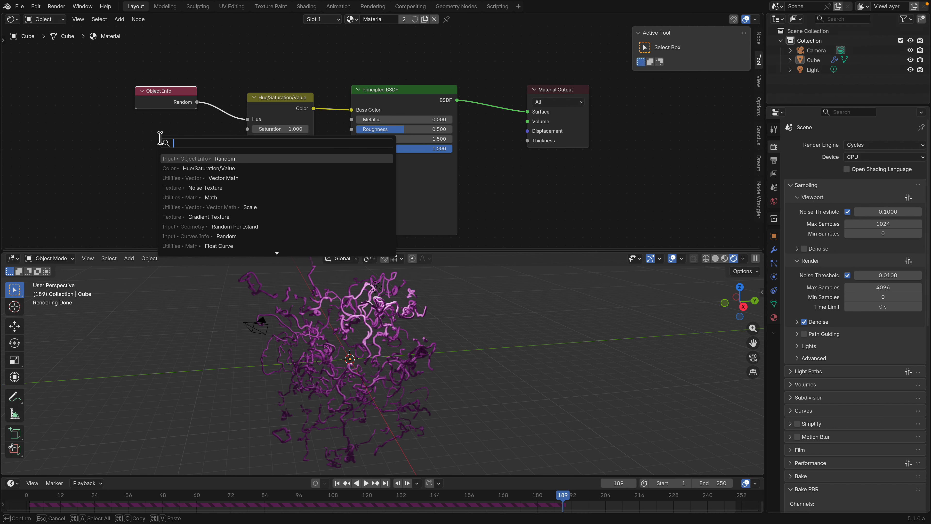
pyautogui.write('curve int')
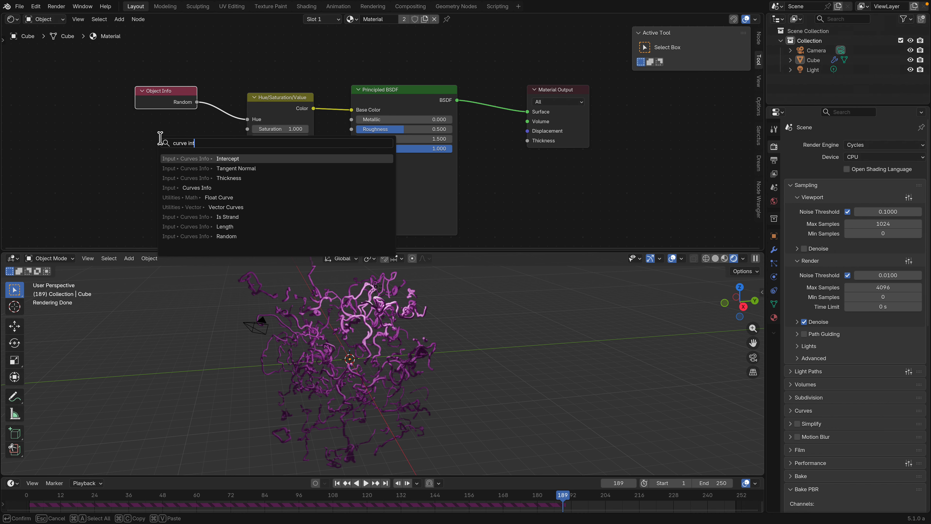
pyautogui.press('BackSpace')
pyautogui.press('Return')
pyautogui.click(110, 123)
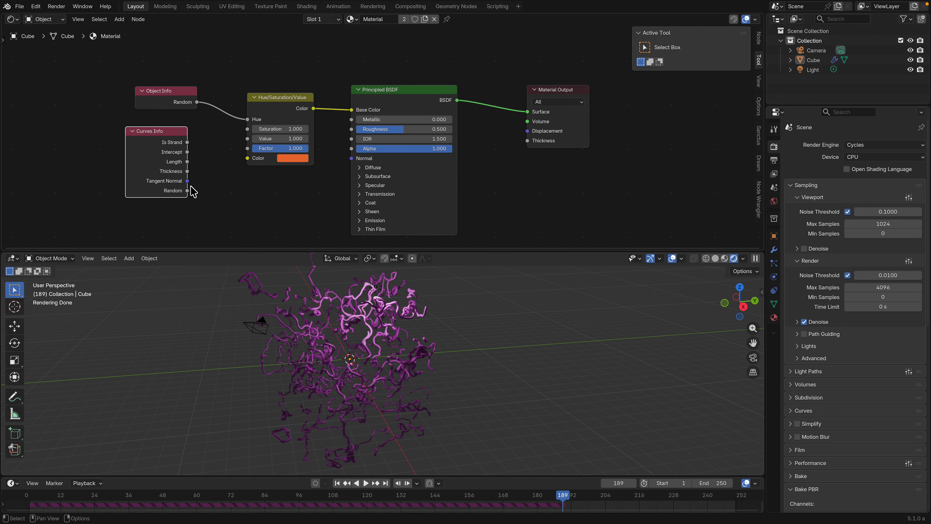
pyautogui.moveTo(187, 191); pyautogui.dragTo(232, 123)
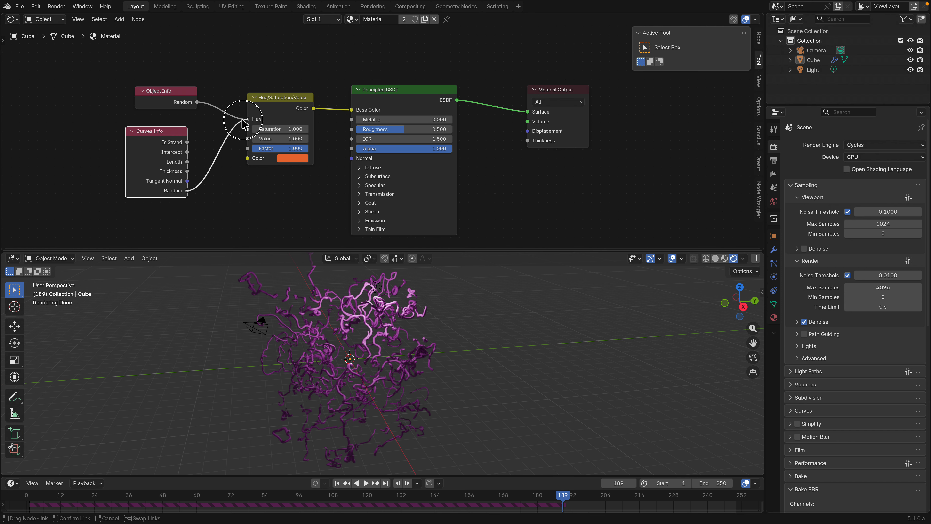
pyautogui.moveTo(245, 124); pyautogui.dragTo(247, 119)
pyautogui.moveTo(155, 135); pyautogui.dragTo(100, 96)
# - Add a Geometry node and connect its Random Per Island output to Hue in place of the Curves Info link
pyautogui.hotkey('shift', 'a')
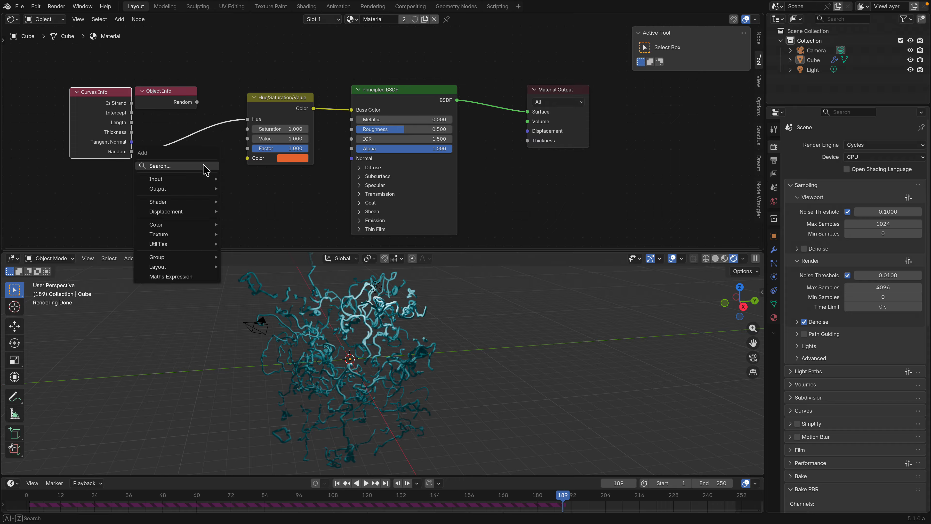
pyautogui.click(204, 168)
pyautogui.write('rando')
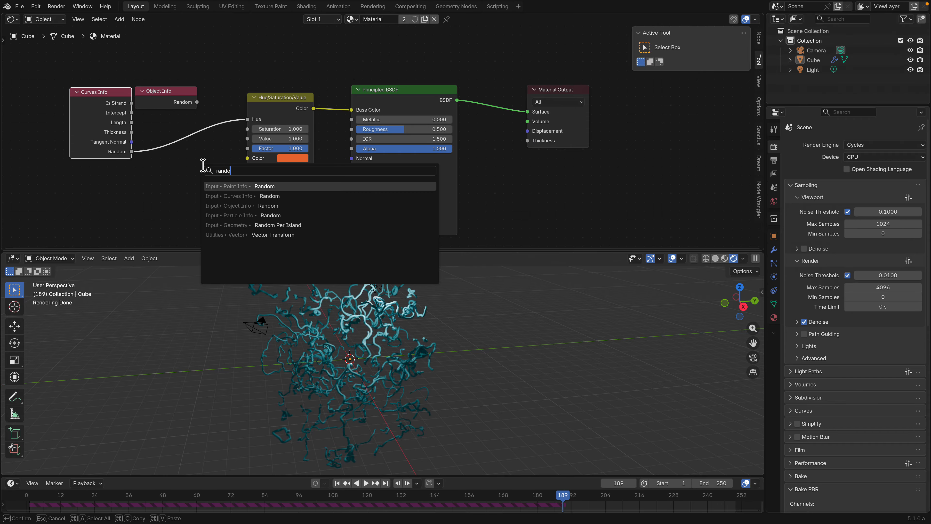
pyautogui.press('Down')
pyautogui.press('Down')
pyautogui.press('Down')
pyautogui.press('Down')
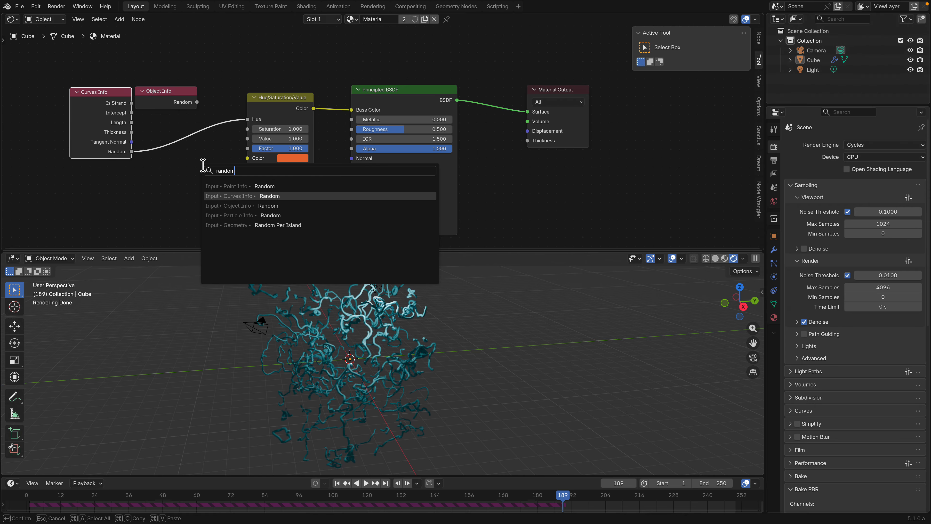
pyautogui.press('Return')
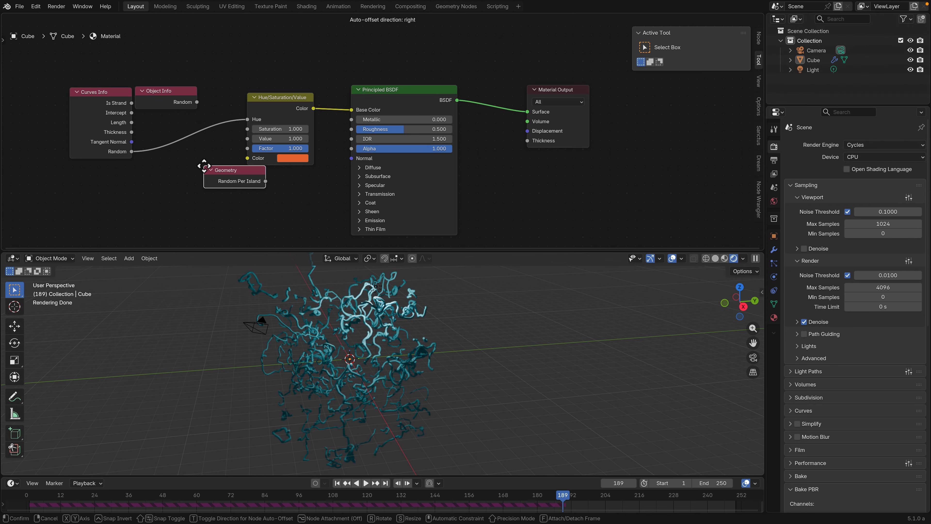
pyautogui.click(139, 172)
pyautogui.moveTo(201, 184); pyautogui.dragTo(247, 119)
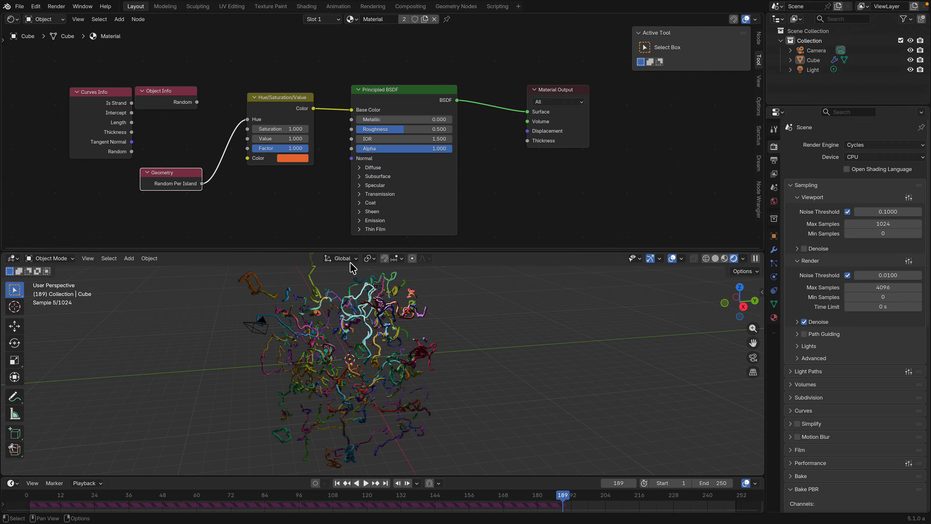
# - Inspect the coloured trails up close, enlarge the 3D viewport area and save the file
pyautogui.scroll(4, 411, 305)
pyautogui.scroll(2, 412, 306)
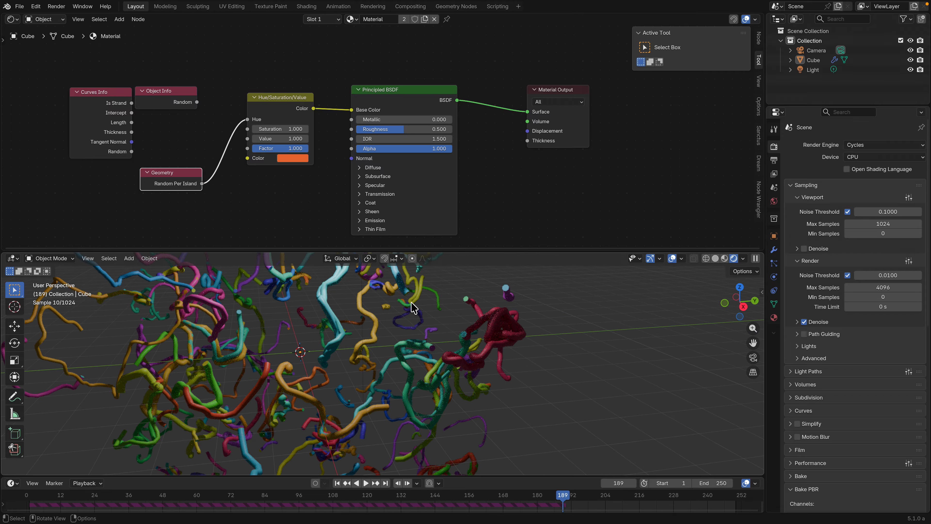
pyautogui.scroll(-5, 410, 293)
pyautogui.moveTo(406, 250); pyautogui.dragTo(406, 185)
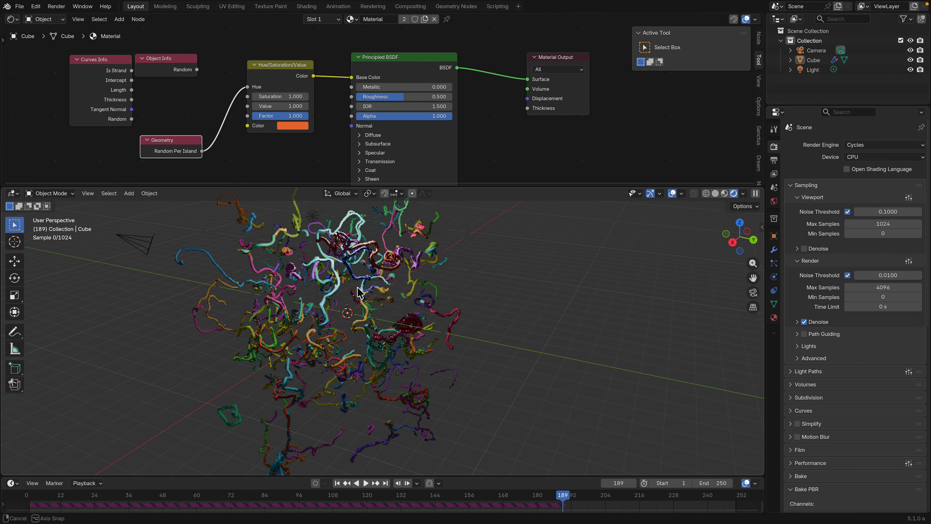
pyautogui.hotkey('ctrl', 's')
# - Arrange the Geometry, Curves Info and Object Info nodes beside Hue/Saturation/Value so they no longer crowd each other
pyautogui.moveTo(165, 156); pyautogui.dragTo(173, 101)
pyautogui.moveTo(285, 250); pyautogui.dragTo(314, 229, button='middle')
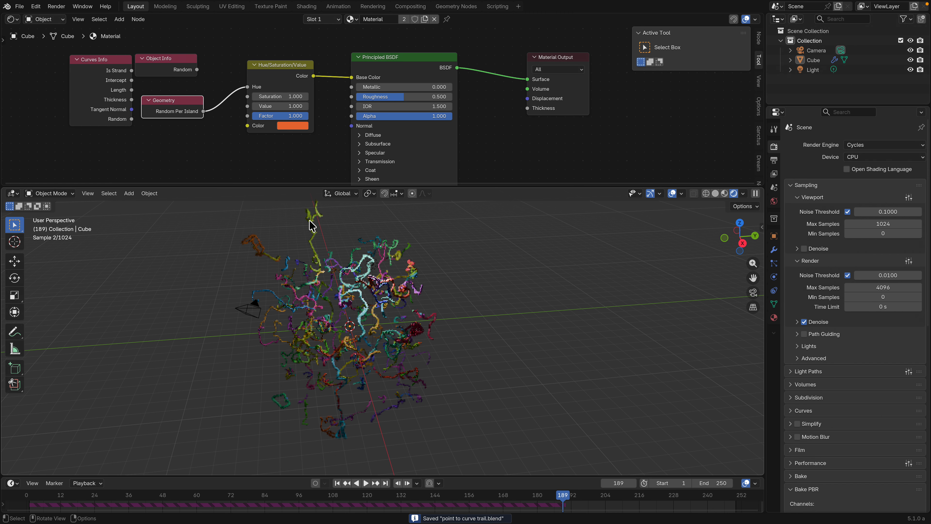
pyautogui.moveTo(102, 71); pyautogui.dragTo(74, 65)
pyautogui.moveTo(154, 70); pyautogui.dragTo(177, 117)
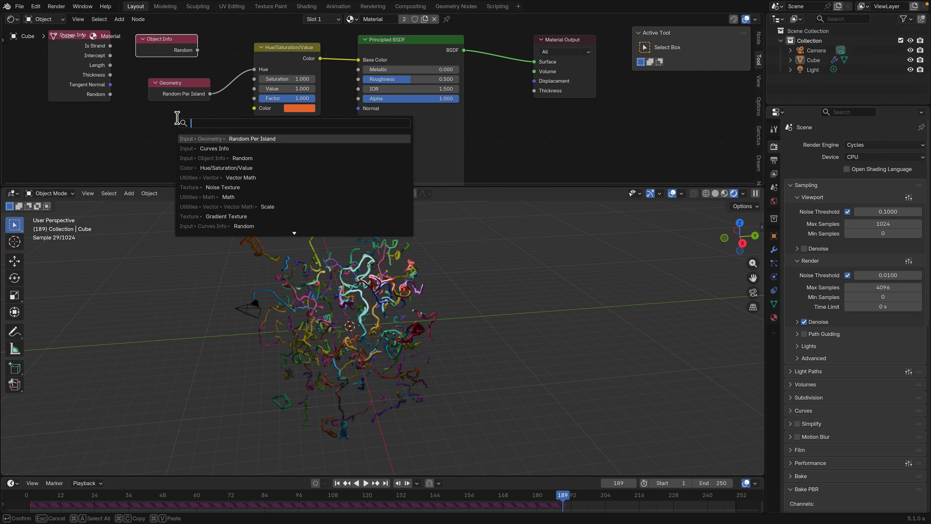
# - Add a Particle Info node and connect its Random output to Hue in place of Random Per Island
pyautogui.write('random')
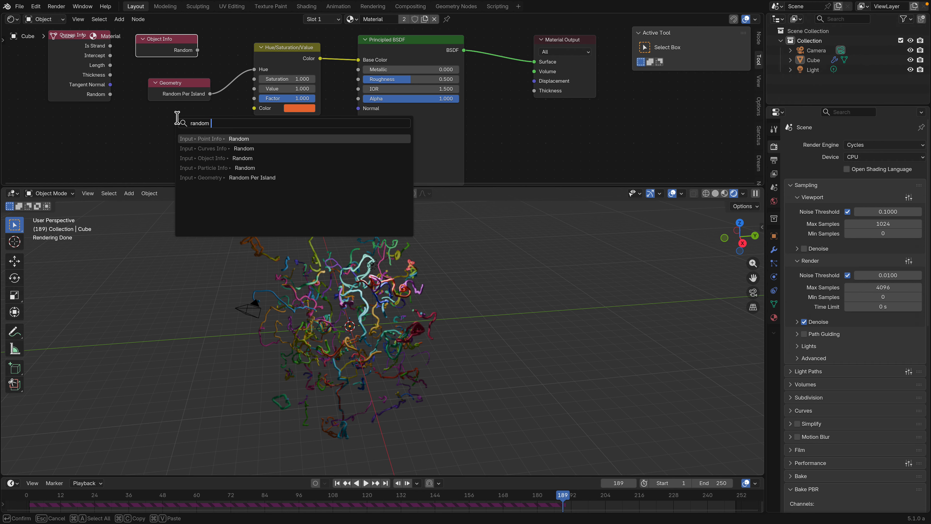
pyautogui.press('Down')
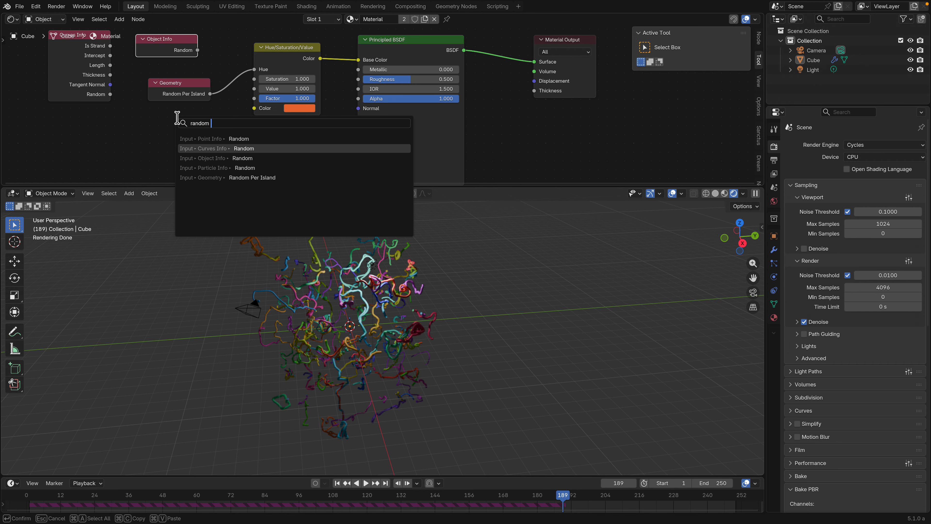
pyautogui.click(220, 168)
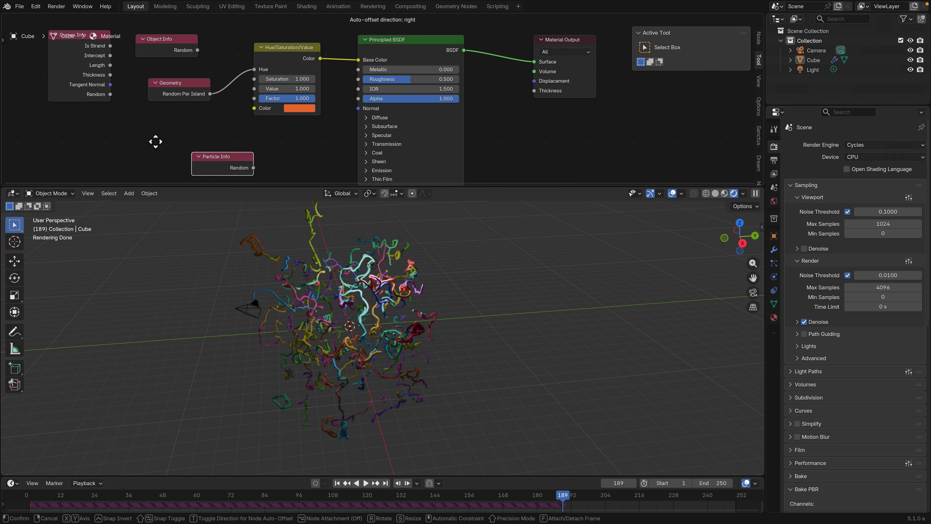
pyautogui.click(189, 143)
pyautogui.moveTo(249, 74); pyautogui.dragTo(250, 74)
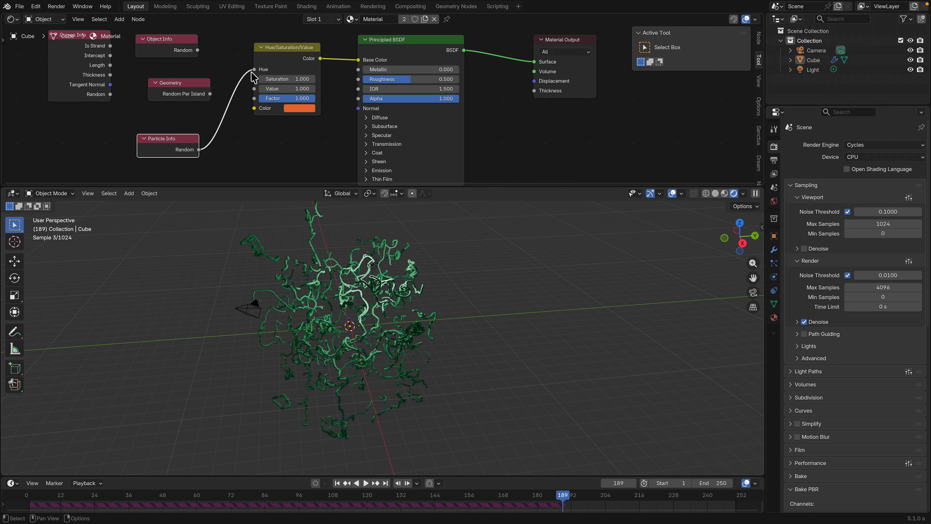
pyautogui.moveTo(179, 143); pyautogui.dragTo(167, 140)
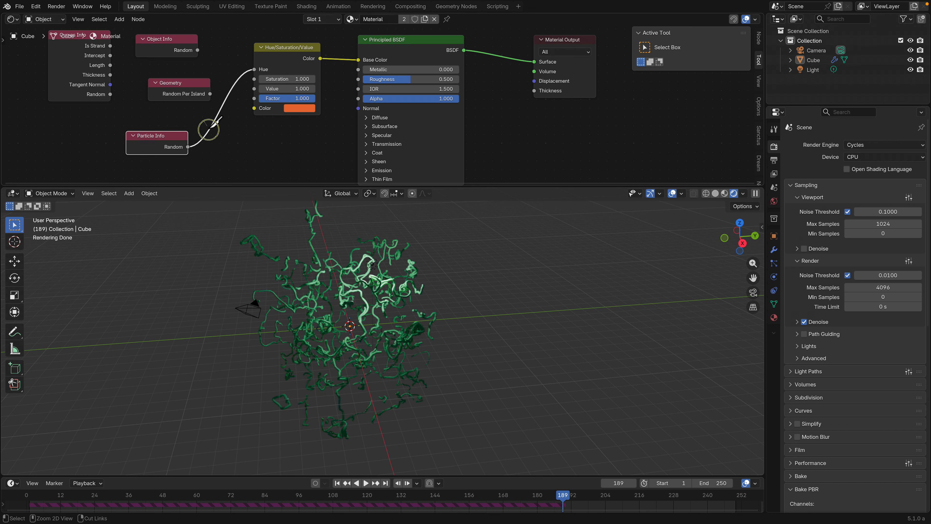
# - Cut the Particle Info link and reconnect the Geometry node's Random Per Island output to Hue
pyautogui.keyDown('ctrl'); pyautogui.moveTo(214, 139); pyautogui.dragTo(216, 134, button='right'); pyautogui.keyUp('ctrl')
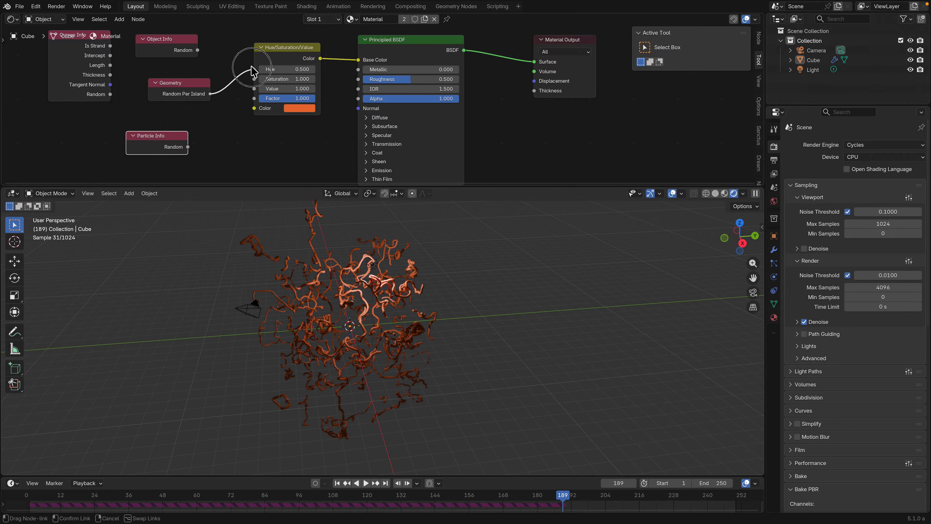
pyautogui.moveTo(253, 72); pyautogui.dragTo(254, 69)
pyautogui.moveTo(260, 244); pyautogui.dragTo(276, 250, button='middle')
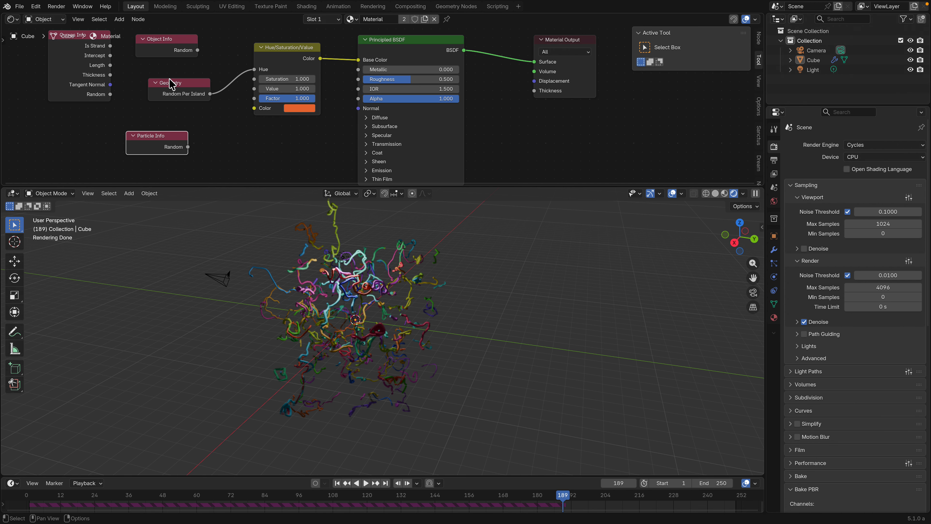
pyautogui.moveTo(197, 88); pyautogui.dragTo(202, 87)
# - Review the trails and the finished shader nodes, and save the file
pyautogui.moveTo(294, 213); pyautogui.dragTo(359, 290, button='middle')
pyautogui.moveTo(192, 102); pyautogui.dragTo(196, 144, button='middle')
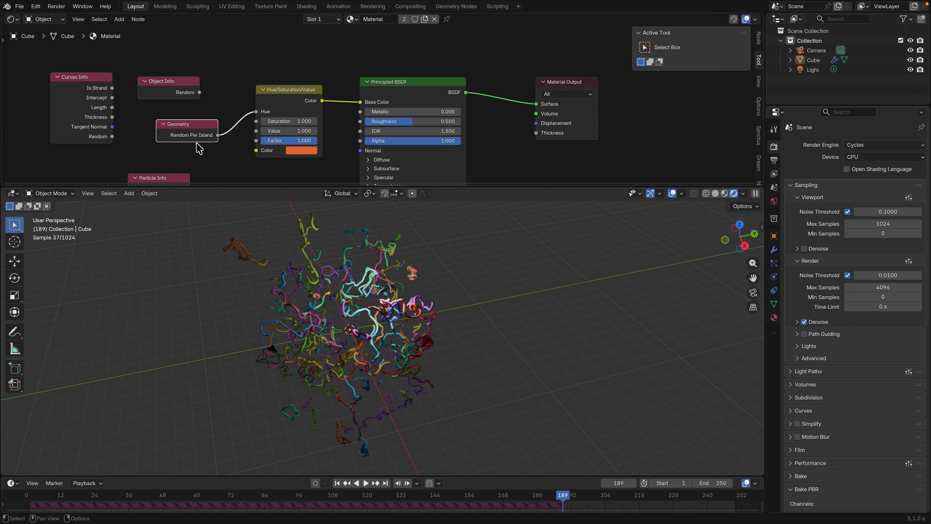
pyautogui.scroll(-1, 196, 130)
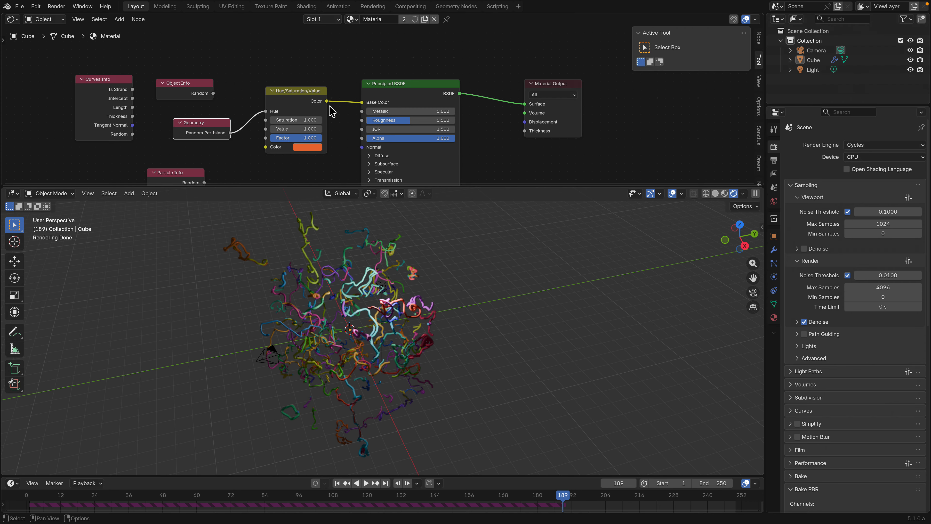
pyautogui.moveTo(352, 63); pyautogui.dragTo(340, 54, button='middle')
pyautogui.hotkey('ctrl', 's')
# - Select the trail object and switch the shader editor to the Geometry Node Editor, giving that area more height
pyautogui.click(373, 253)
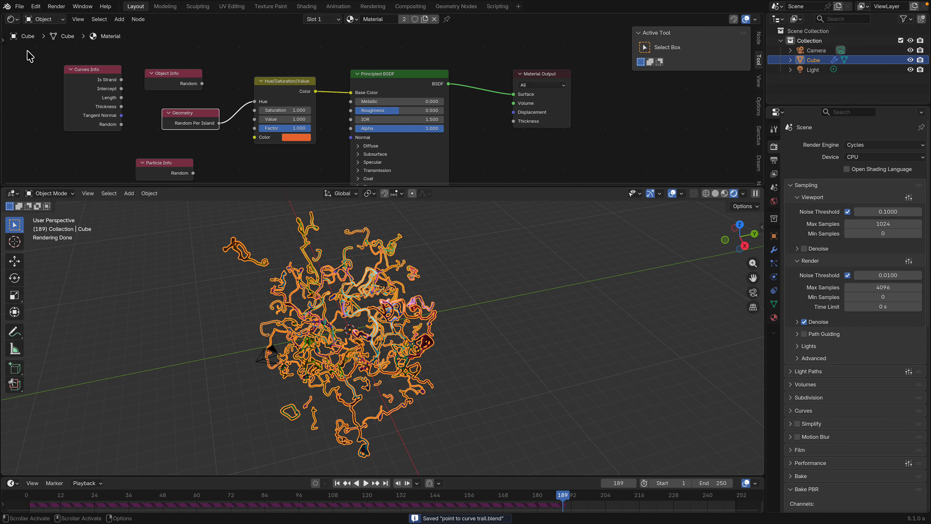
pyautogui.click(12, 19)
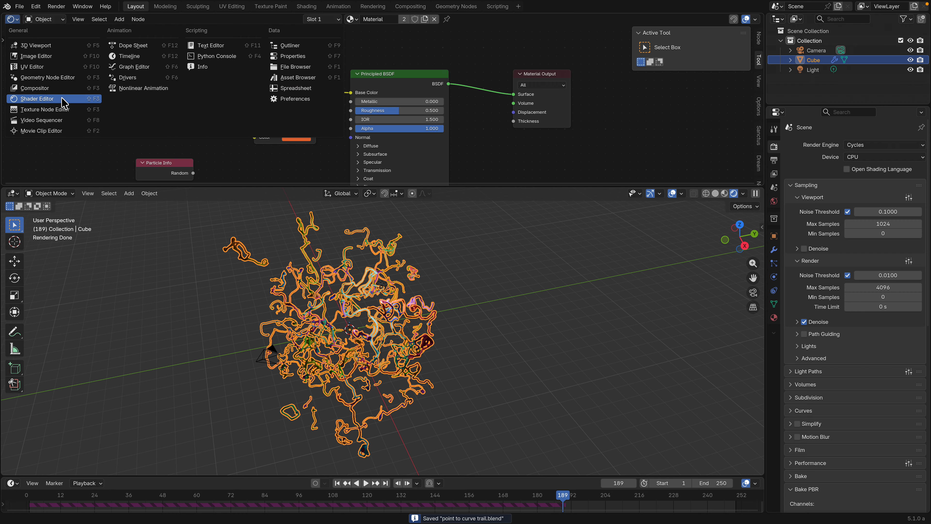
pyautogui.click(68, 79)
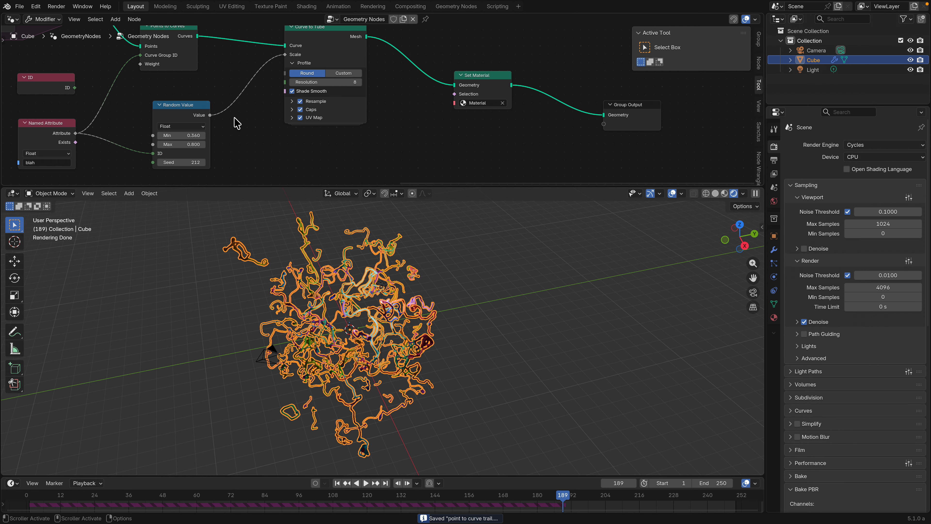
pyautogui.moveTo(306, 189); pyautogui.dragTo(307, 269)
# - Examine the geometry node tree from the simulation zone through Points to Curves and Curve to Tube
pyautogui.scroll(-5, 249, 179)
pyautogui.moveTo(256, 180); pyautogui.dragTo(466, 193, button='middle')
pyautogui.scroll(2, 341, 150)
pyautogui.moveTo(257, 97); pyautogui.dragTo(347, 132, button='middle')
pyautogui.scroll(2, 347, 132)
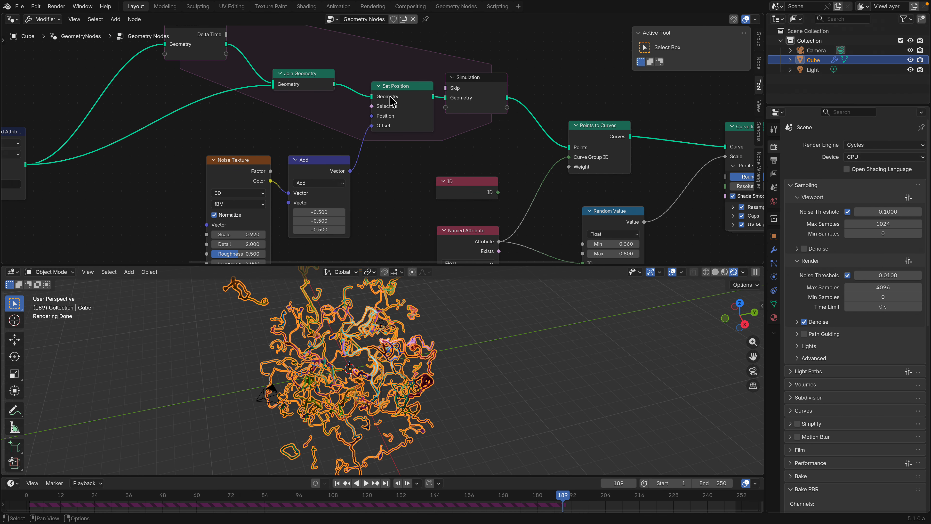
pyautogui.moveTo(388, 94); pyautogui.dragTo(383, 85)
pyautogui.scroll(-1, 286, 147)
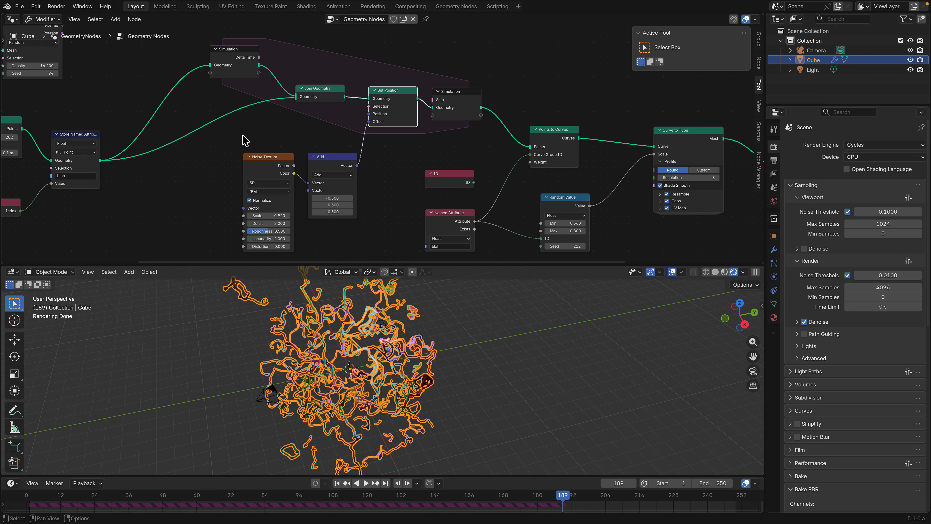
pyautogui.moveTo(276, 147); pyautogui.dragTo(249, 138, button='middle')
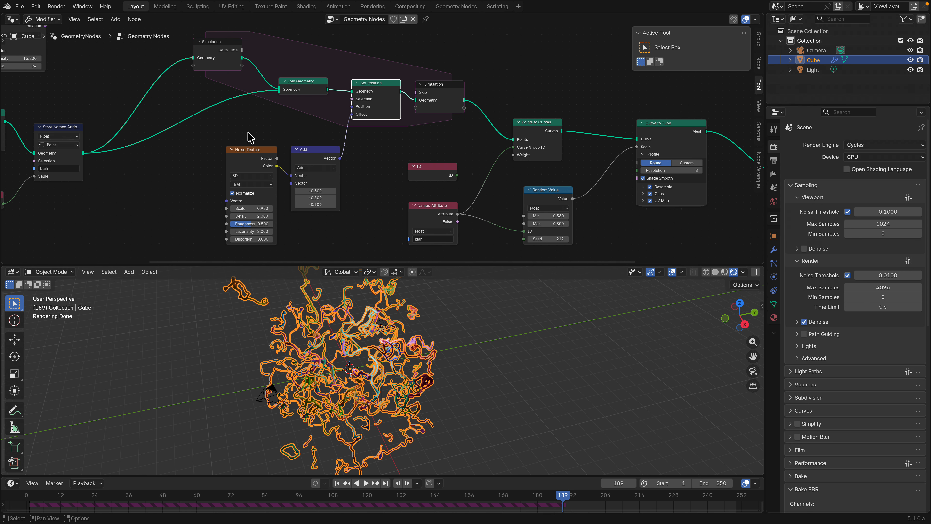
pyautogui.keyDown('ctrl'); pyautogui.moveTo(239, 36); pyautogui.dragTo(261, 128, button='middle'); pyautogui.keyUp('ctrl')
# - Browse the available grid nodes by searching the node list for "grid"
pyautogui.hotkey('shift', 'a')
pyautogui.write('grid')
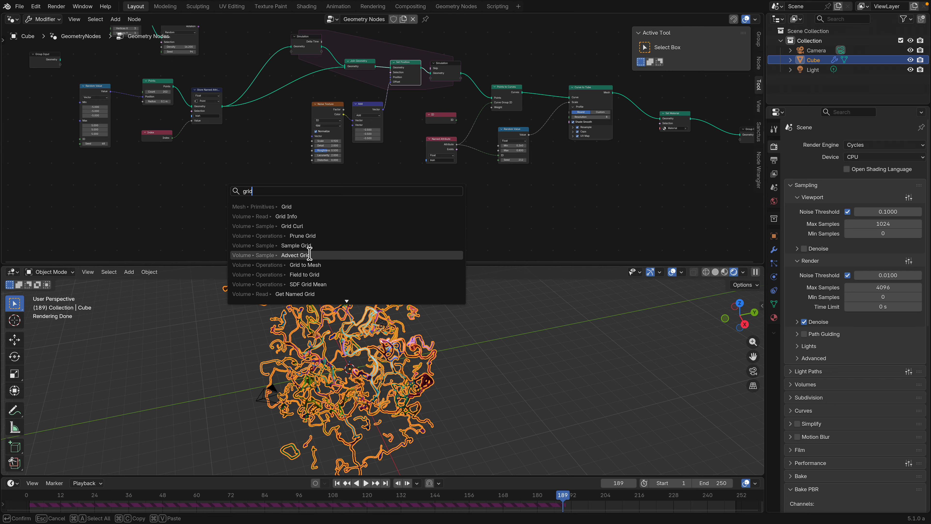
pyautogui.scroll(-12, 308, 282)
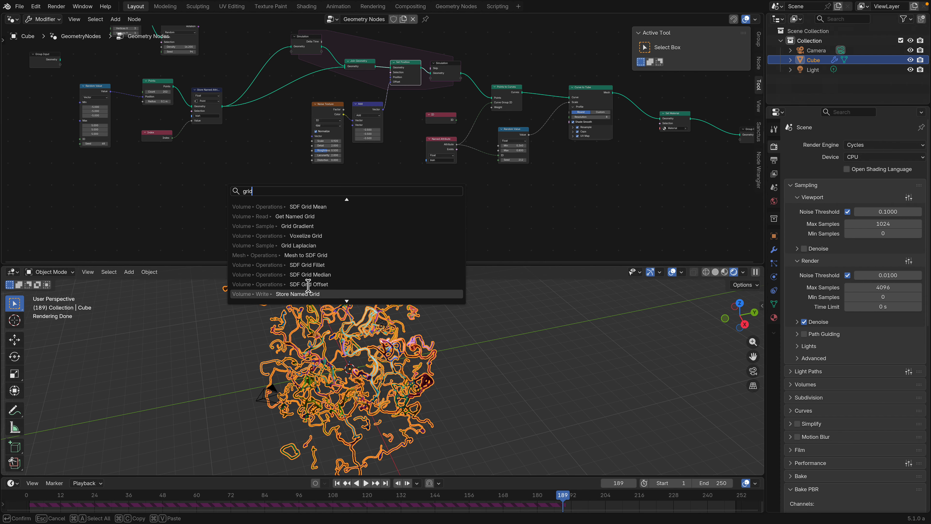
pyautogui.scroll(-7, 309, 283)
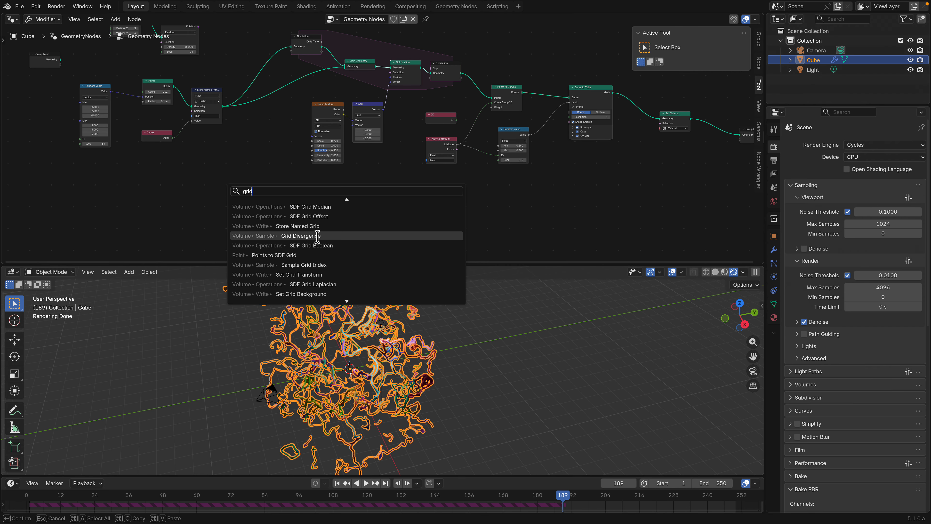
pyautogui.scroll(4, 318, 233)
pyautogui.press('Escape')
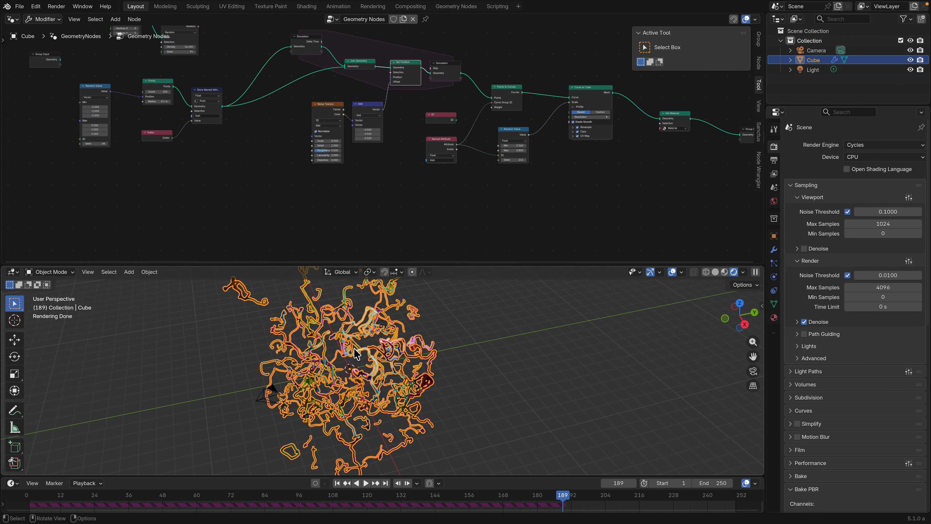
# - Deselect the trails, view them from another angle and frame the complete geometry node tree
pyautogui.click(501, 347)
pyautogui.moveTo(501, 347); pyautogui.dragTo(408, 339, button='middle')
pyautogui.scroll(-3, 407, 339)
pyautogui.moveTo(424, 265); pyautogui.dragTo(423, 239)
pyautogui.press('Home')
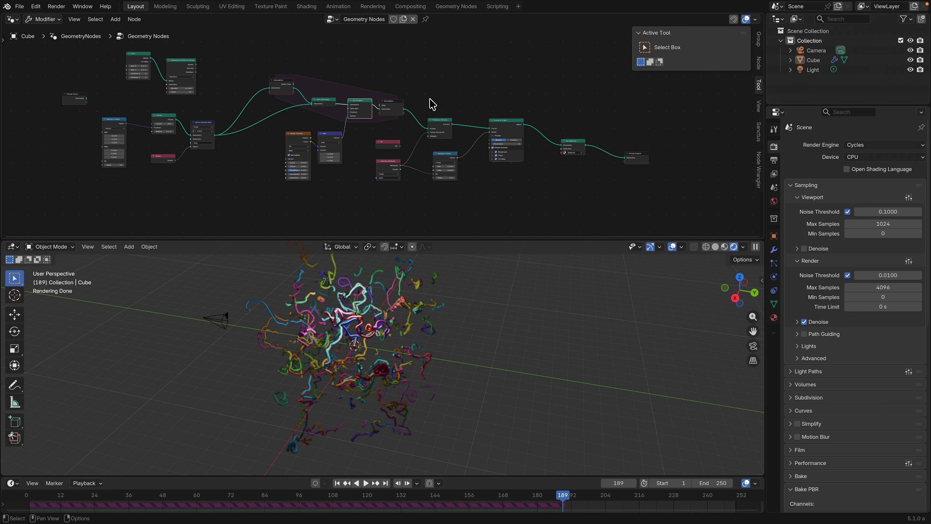
pyautogui.click(393, 19)
pyautogui.moveTo(655, 1)
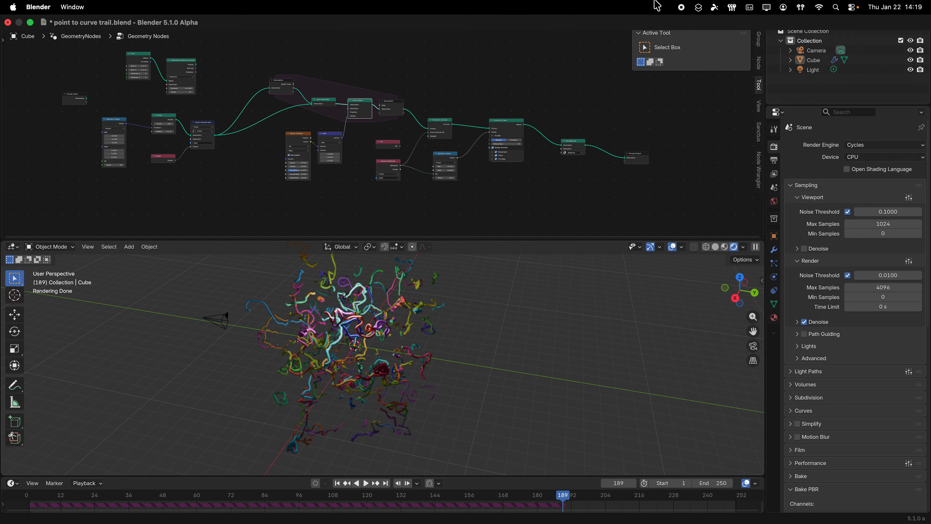